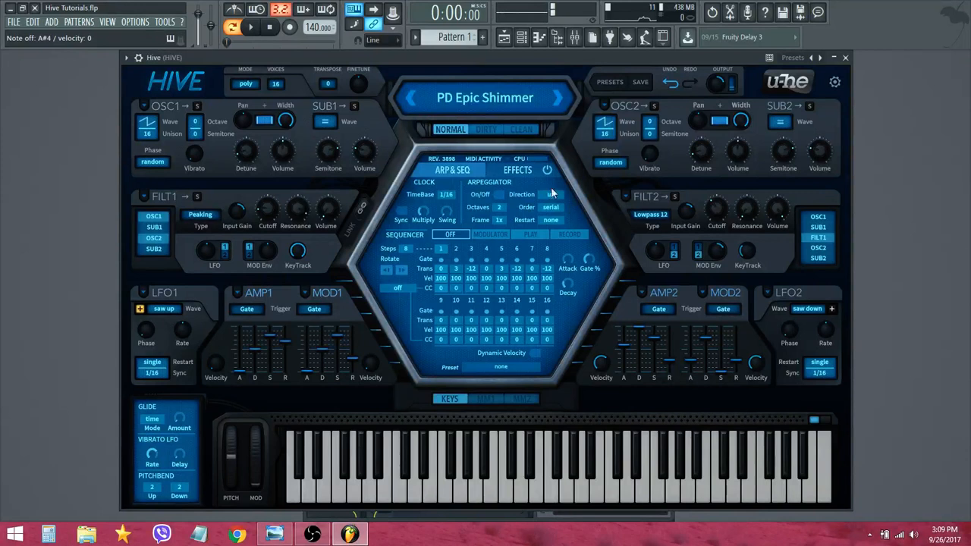
Show the effects section and the first modulation matrix, and load the -- INIT -- preset from the Sound Author folder.
{"action": "left_click", "coordinate": [516, 170]}
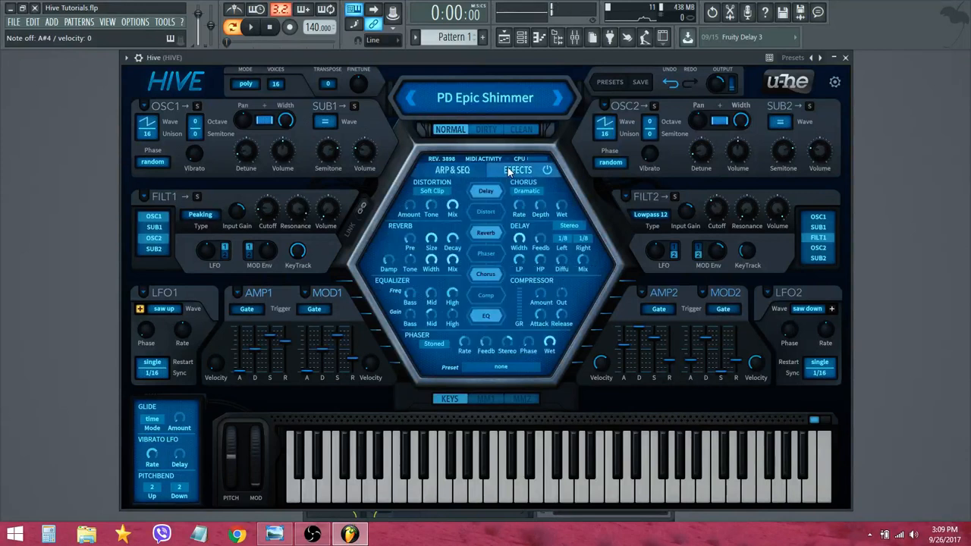
{"action": "left_click", "coordinate": [485, 399]}
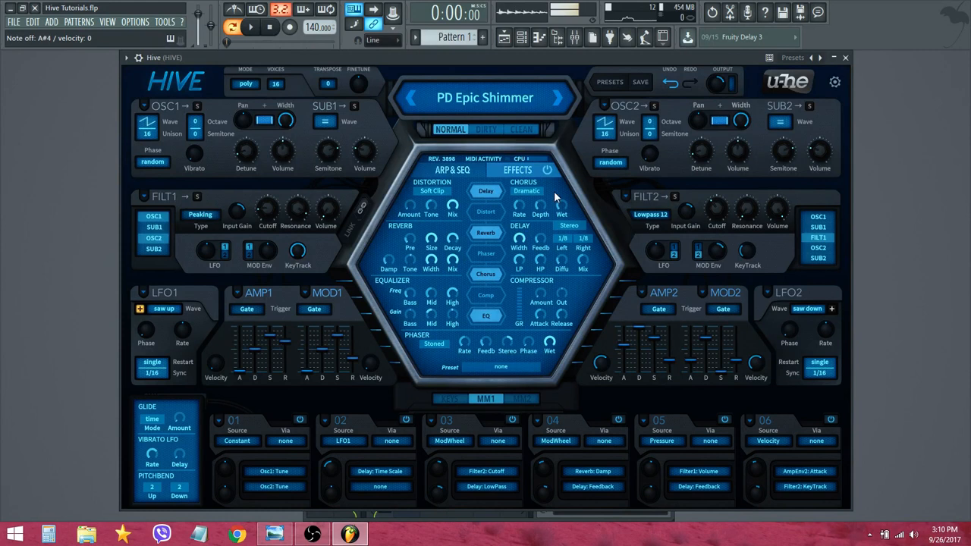
{"action": "left_click", "coordinate": [614, 82]}
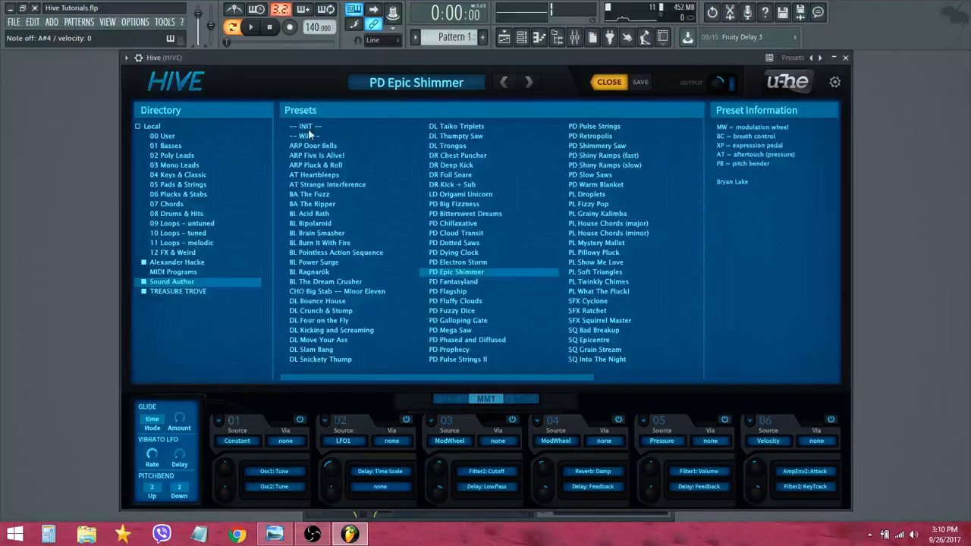
{"action": "left_click", "coordinate": [305, 125]}
{"action": "left_click", "coordinate": [609, 81]}
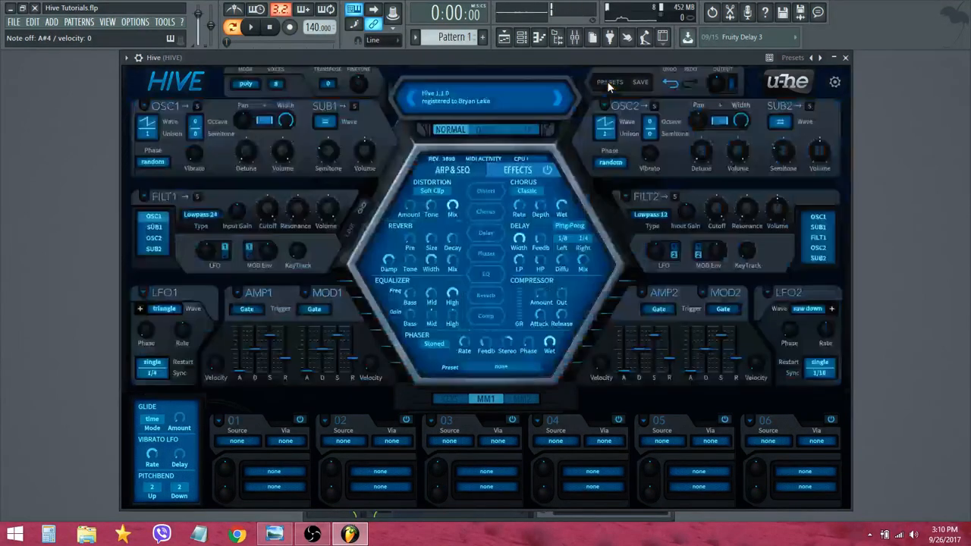
Enable the Delay effect and assign Delay: Time Scale as the first target of modulation matrix slot 01.
{"action": "left_click", "coordinate": [496, 234]}
{"action": "left_click", "coordinate": [265, 473]}
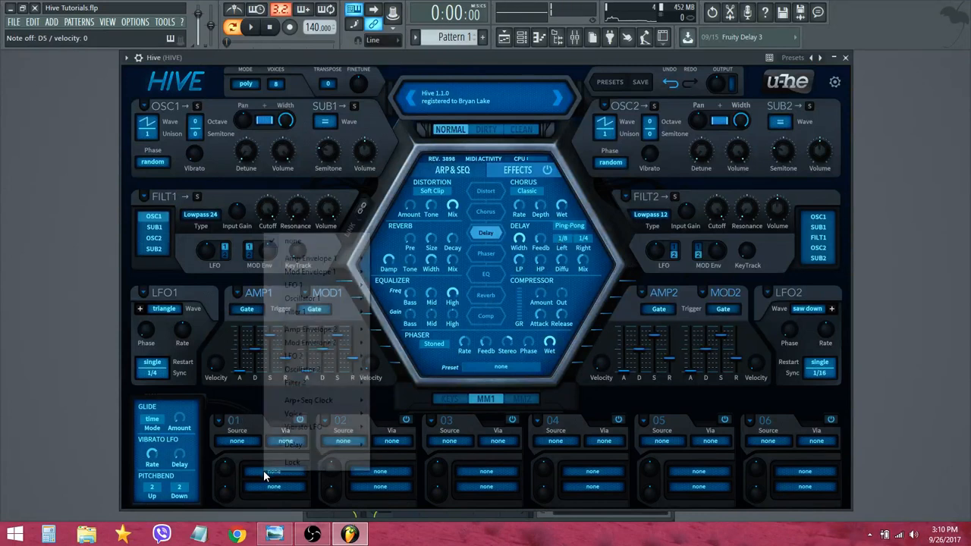
{"action": "mouse_move", "coordinate": [303, 449]}
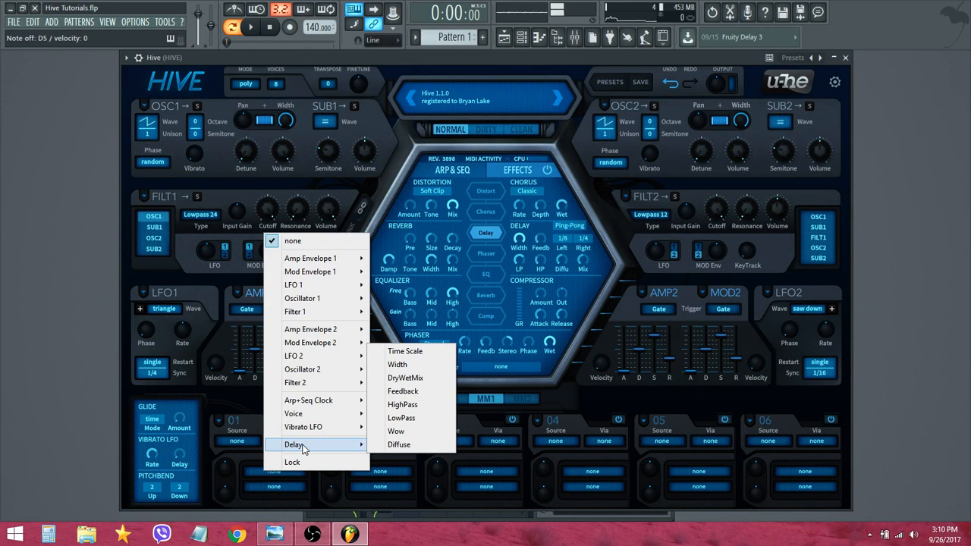
{"action": "left_click", "coordinate": [414, 352]}
Set the delay mode to Stereo and the left delay time to 1/4.
{"action": "left_click_drag", "start_coordinate": [275, 469], "coordinate": [563, 241]}
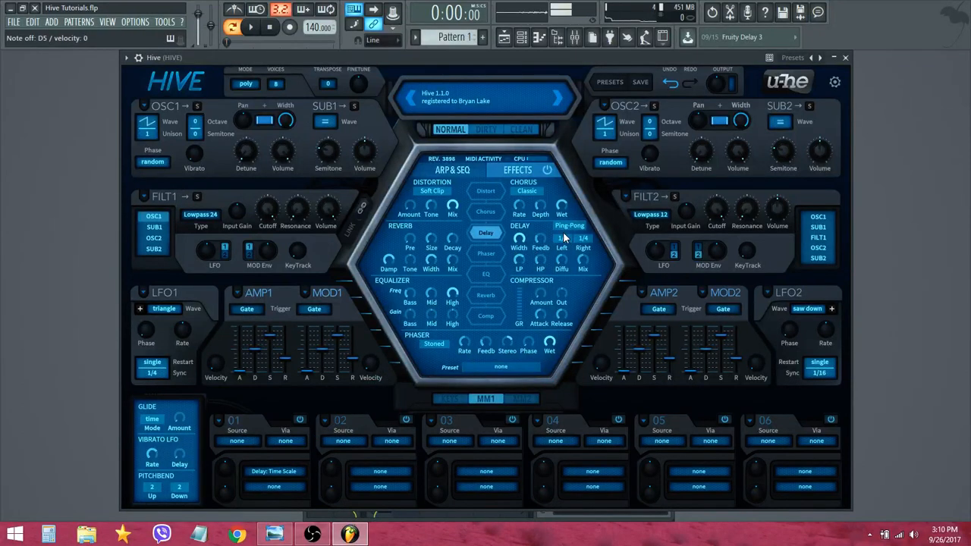
{"action": "left_click", "coordinate": [568, 226]}
{"action": "left_click", "coordinate": [601, 236]}
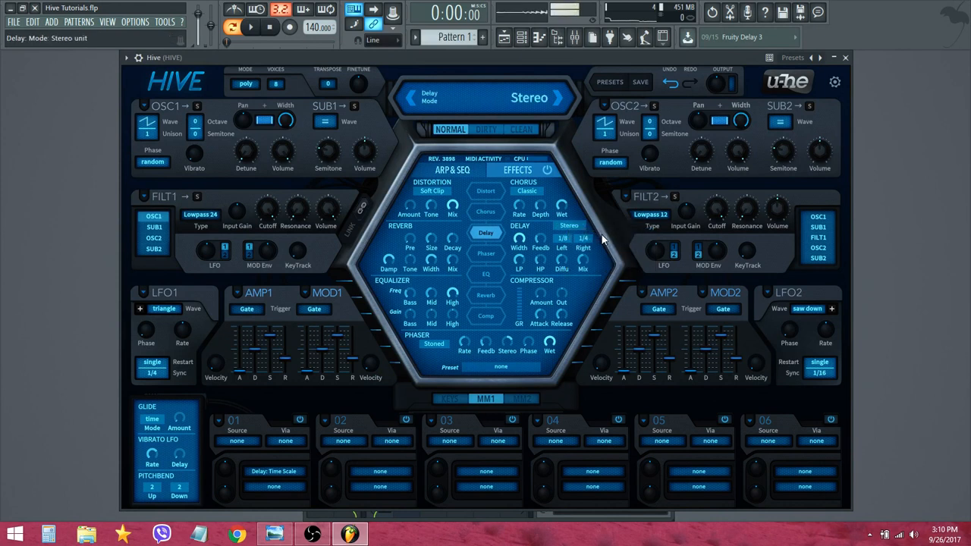
{"action": "left_click", "coordinate": [566, 239]}
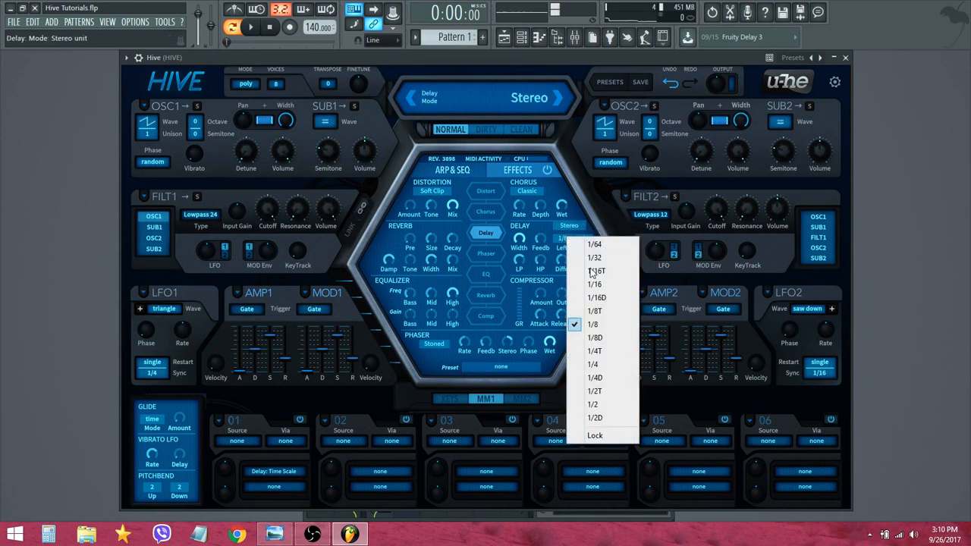
{"action": "left_click", "coordinate": [597, 364]}
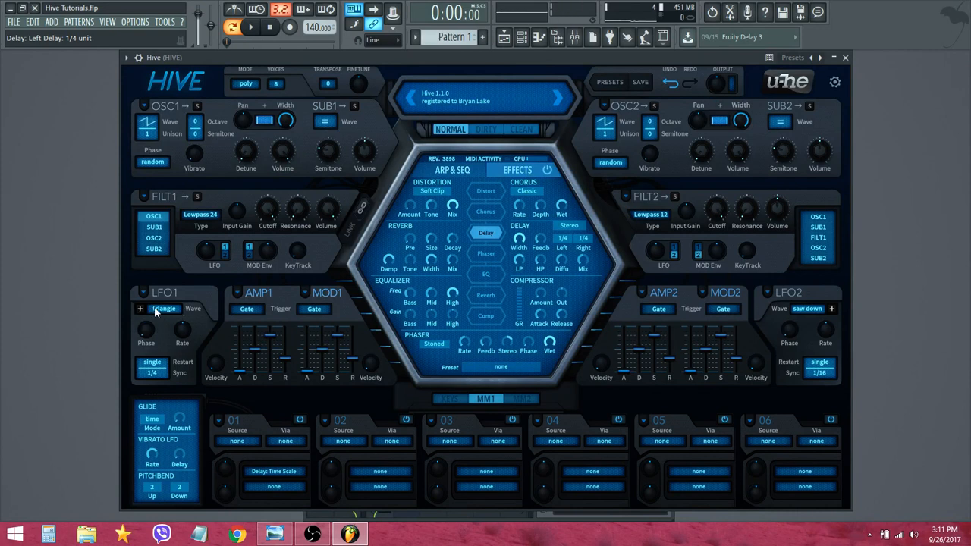
Set LFO1 as the source of modulation slot 01 and lower its Time Scale depth to -50.
{"action": "left_click", "coordinate": [244, 440]}
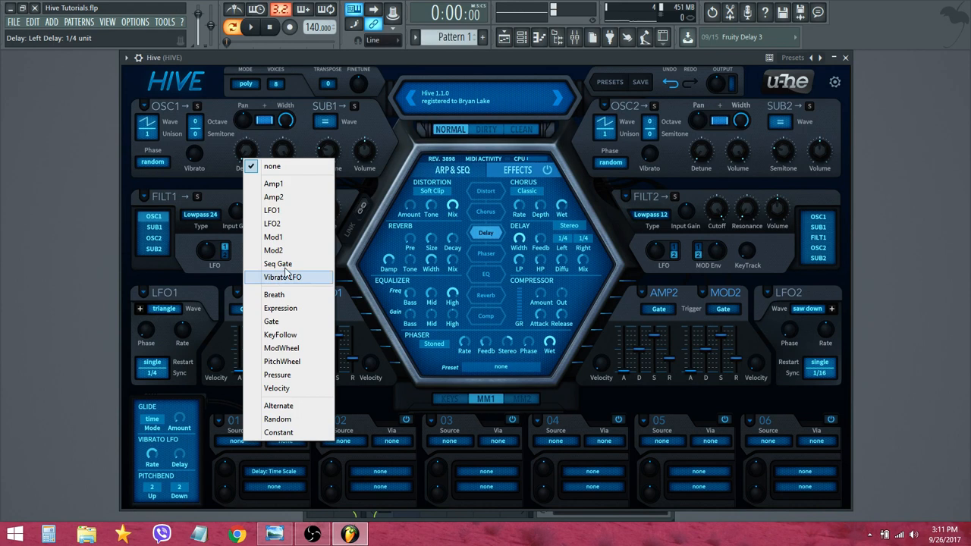
{"action": "left_click", "coordinate": [283, 210]}
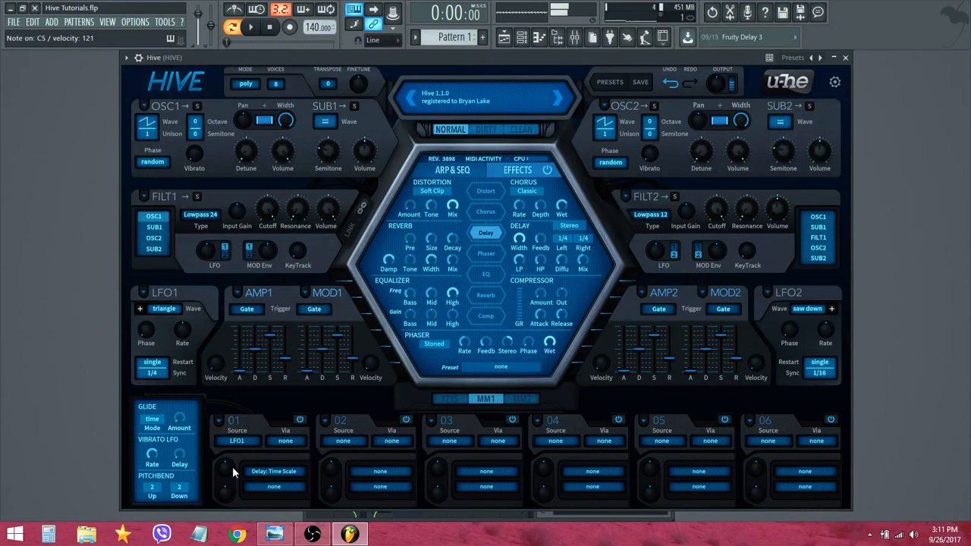
{"action": "left_click_drag", "start_coordinate": [232, 467], "coordinate": [225, 488]}
Try the delay with its mix raised and feedback at 0, and reset feedback to 50 and the mix to its default.
{"action": "left_click_drag", "start_coordinate": [582, 260], "coordinate": [606, 191]}
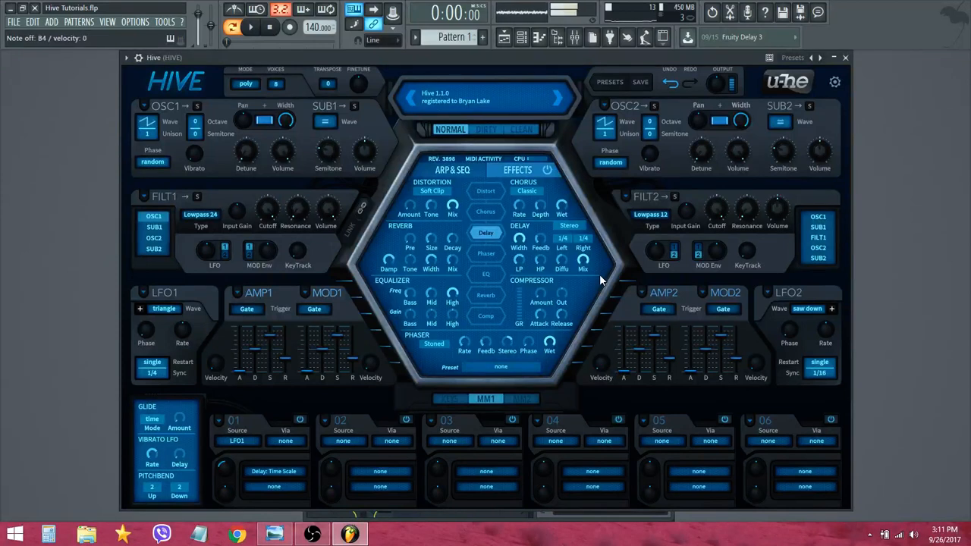
{"action": "left_click_drag", "start_coordinate": [538, 237], "coordinate": [531, 281]}
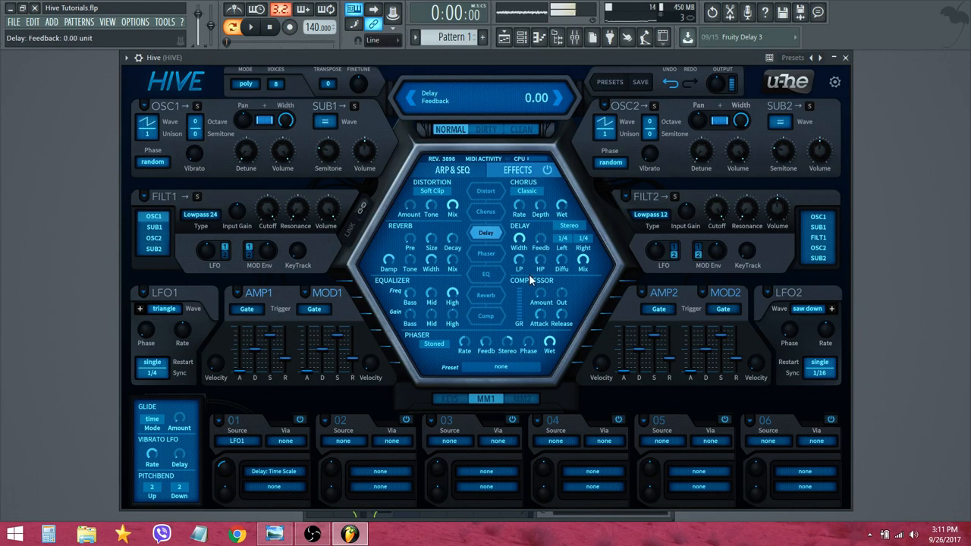
{"action": "double_click", "coordinate": [539, 237]}
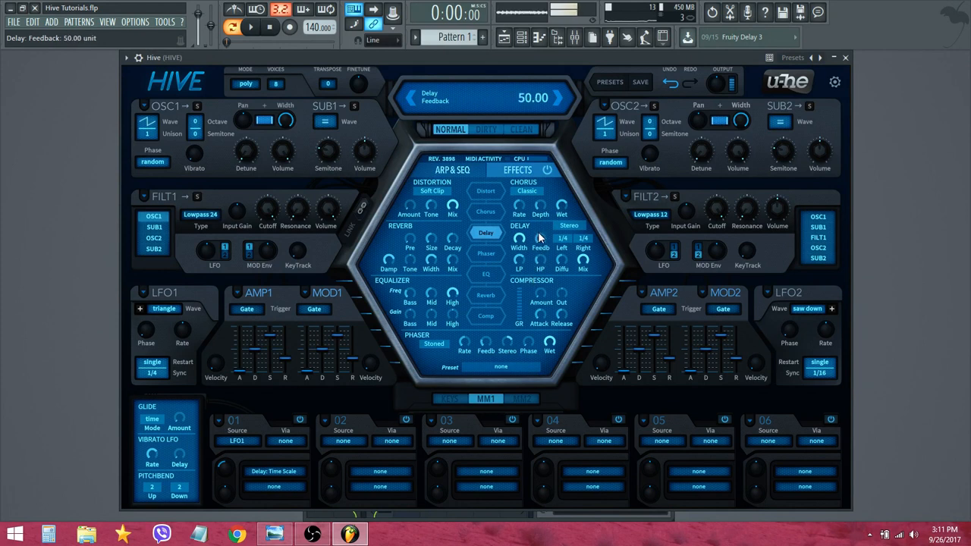
{"action": "double_click", "coordinate": [585, 261]}
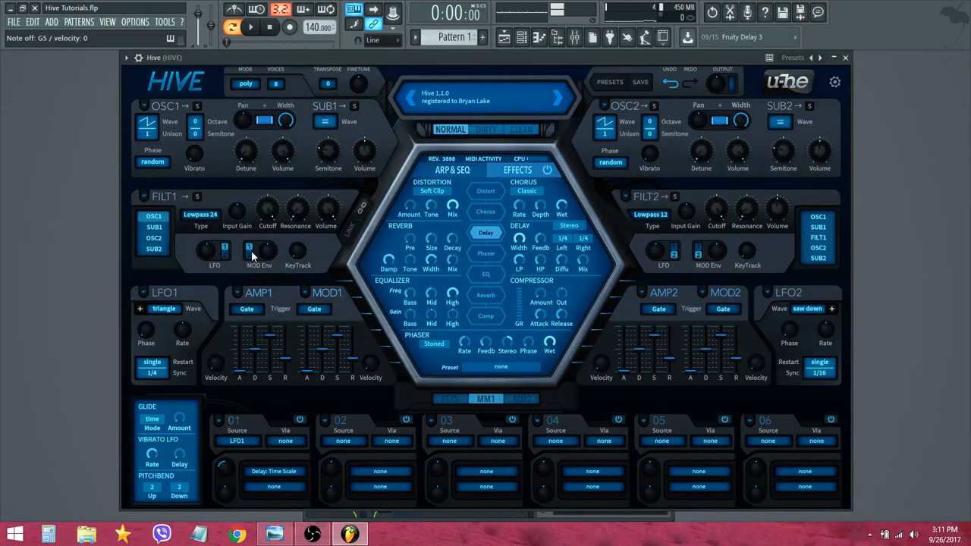
Check slot 01's modulation depth and study the pitch-shifted delay lines chart in Windows Photo Viewer, covering unipolar and bipolar saw LFO settings.
{"action": "left_click", "coordinate": [228, 463]}
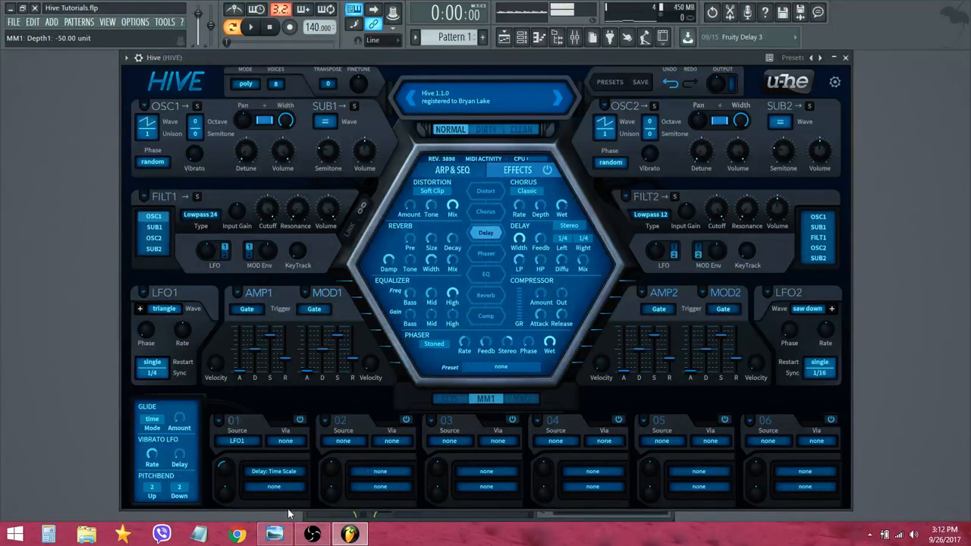
{"action": "mouse_move", "coordinate": [269, 540]}
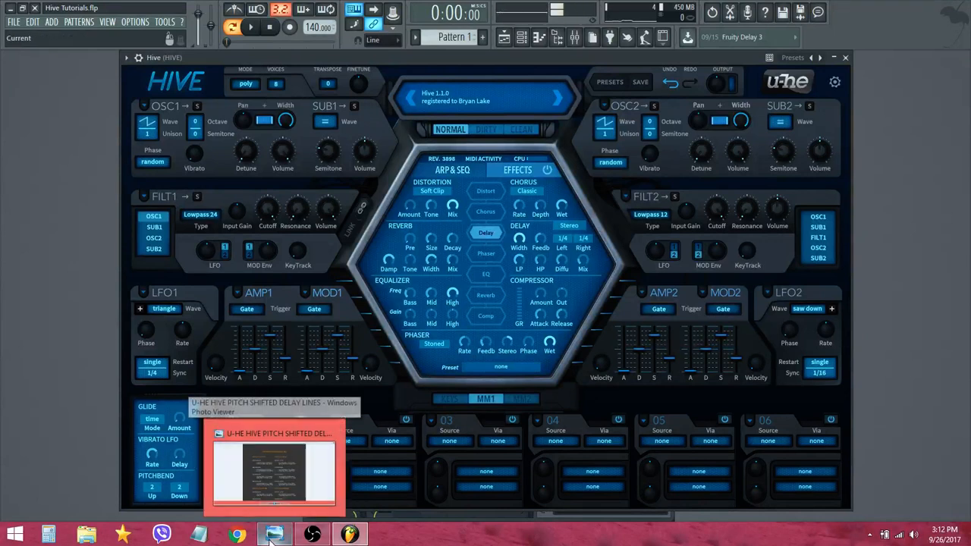
{"action": "left_click", "coordinate": [271, 540]}
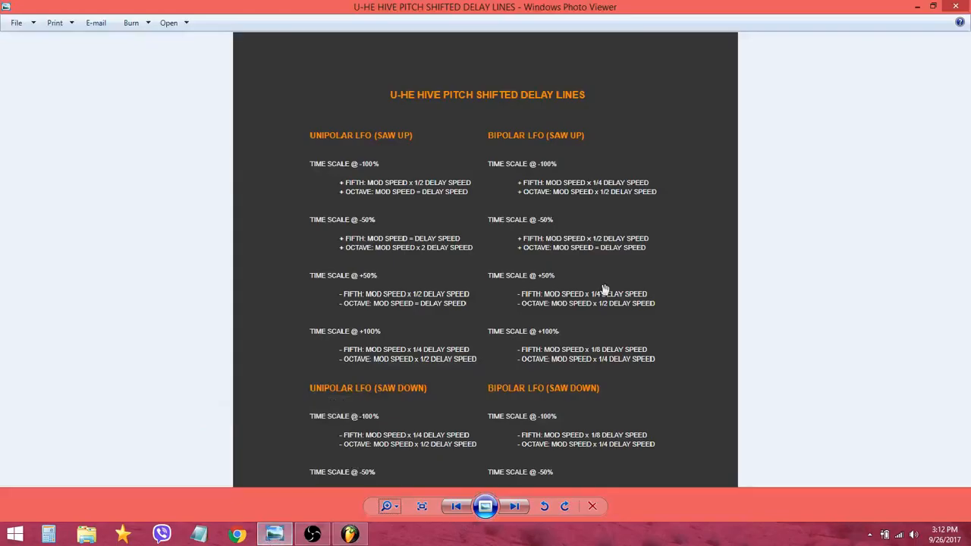
{"action": "left_click_drag", "start_coordinate": [688, 227], "coordinate": [693, 349]}
{"action": "left_click_drag", "start_coordinate": [684, 359], "coordinate": [685, 179]}
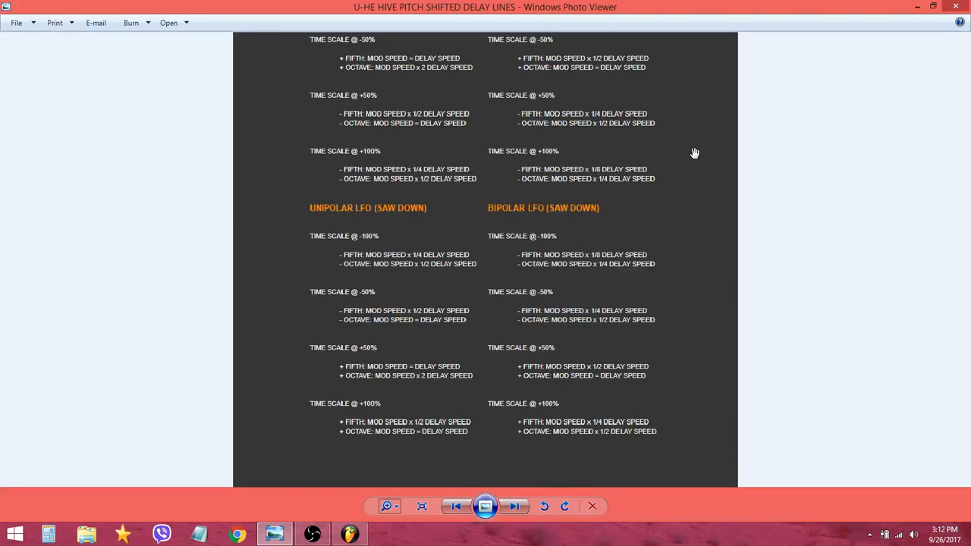
{"action": "left_click_drag", "start_coordinate": [704, 130], "coordinate": [682, 376]}
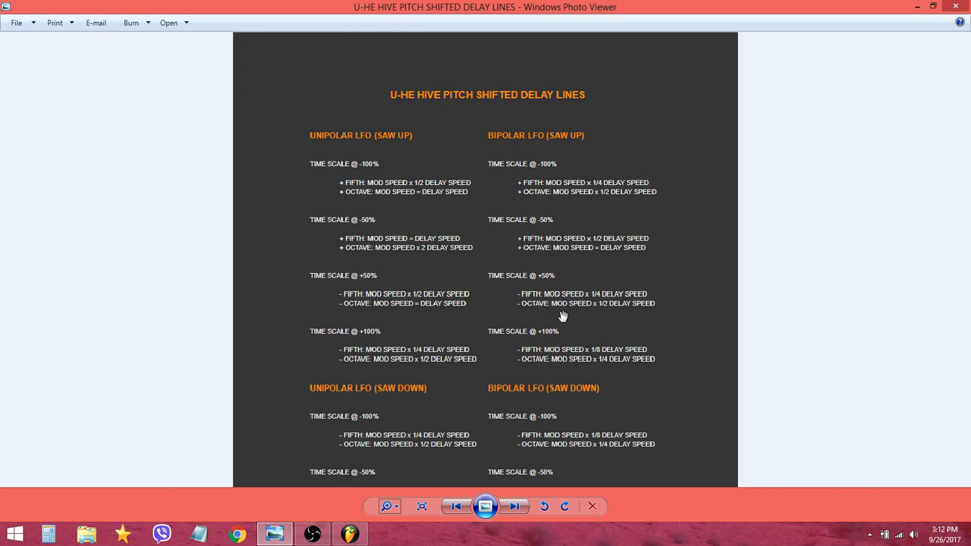
{"action": "left_click_drag", "start_coordinate": [562, 317], "coordinate": [580, 212]}
{"action": "left_click_drag", "start_coordinate": [616, 336], "coordinate": [628, 247]}
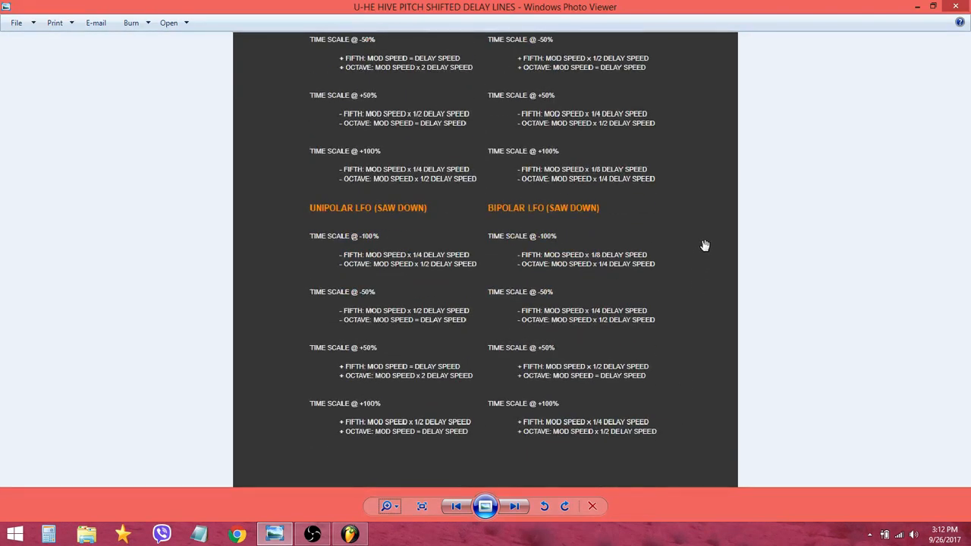
{"action": "left_click_drag", "start_coordinate": [704, 245], "coordinate": [731, 425]}
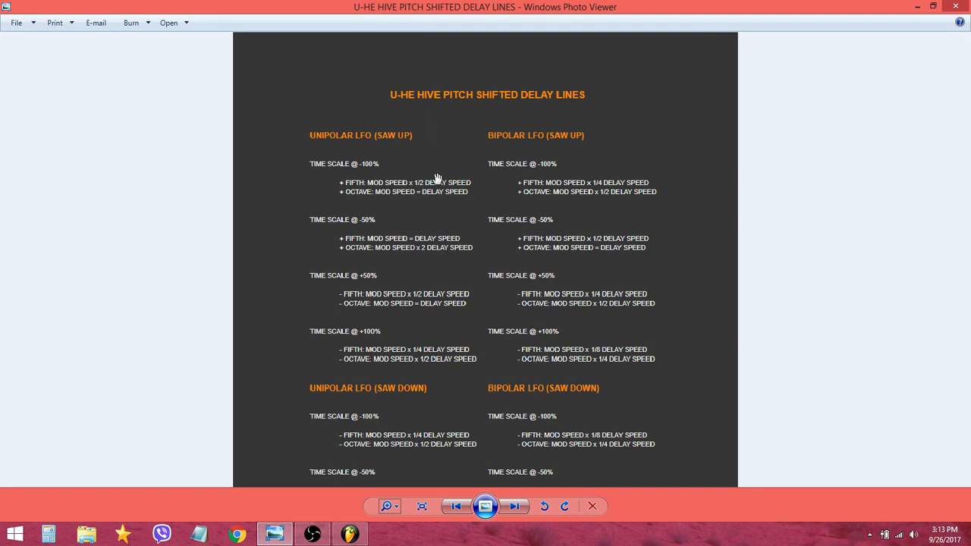
{"action": "left_click_drag", "start_coordinate": [442, 242], "coordinate": [461, 110]}
{"action": "left_click_drag", "start_coordinate": [508, 332], "coordinate": [526, 199]}
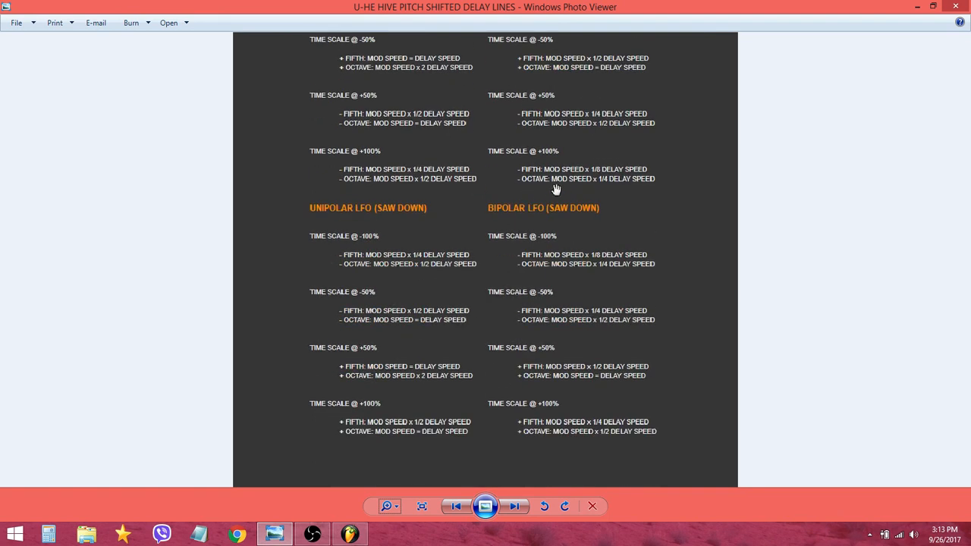
{"action": "left_click_drag", "start_coordinate": [641, 168], "coordinate": [618, 413]}
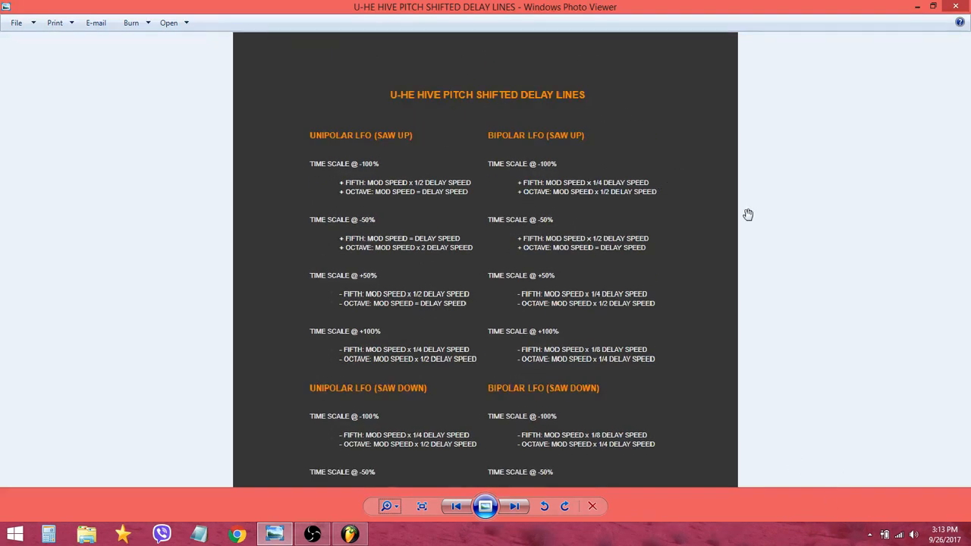
Switch back to FL Studio and set LFO1 to a saw up wave with positive polarity, synced to 1/8.
{"action": "left_click", "coordinate": [355, 534]}
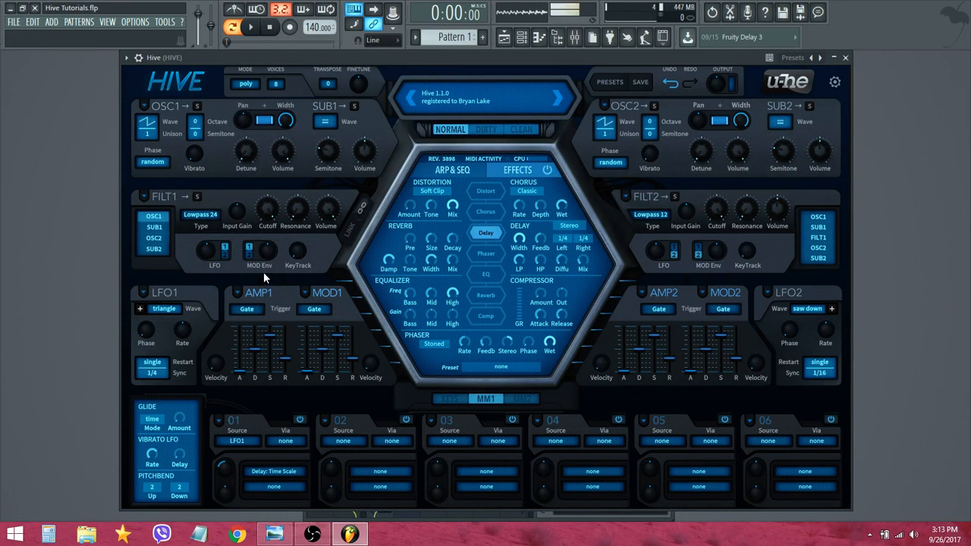
{"action": "left_click", "coordinate": [161, 309]}
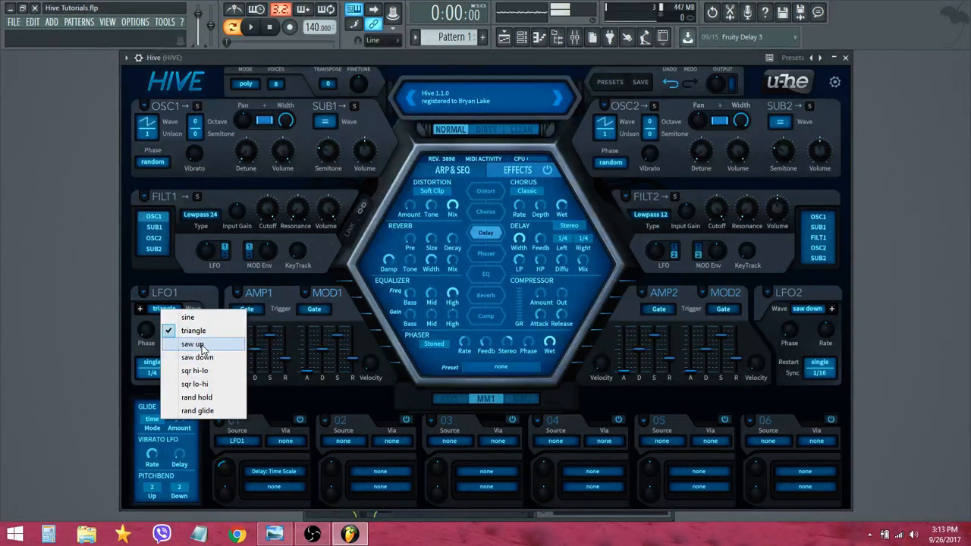
{"action": "left_click", "coordinate": [193, 343]}
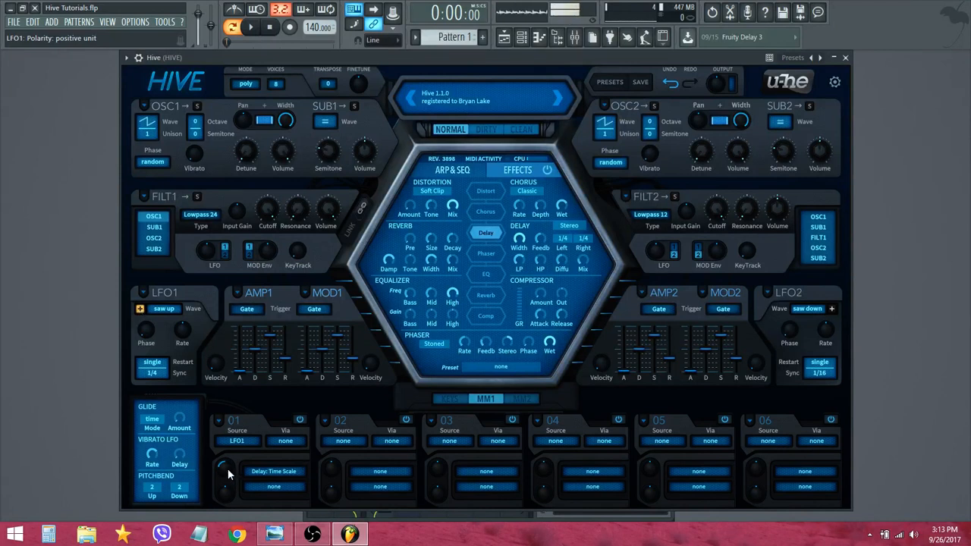
{"action": "mouse_move", "coordinate": [228, 474]}
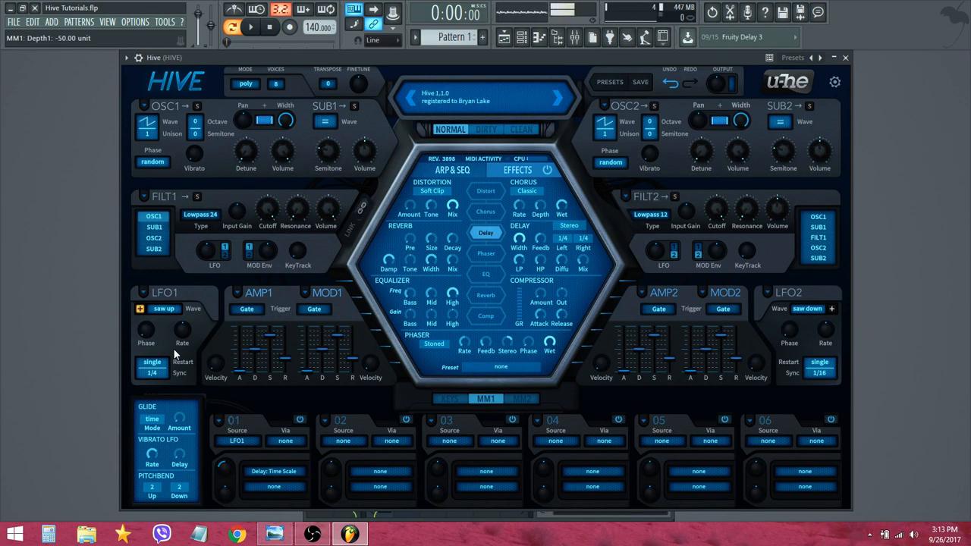
{"action": "left_click", "coordinate": [152, 374]}
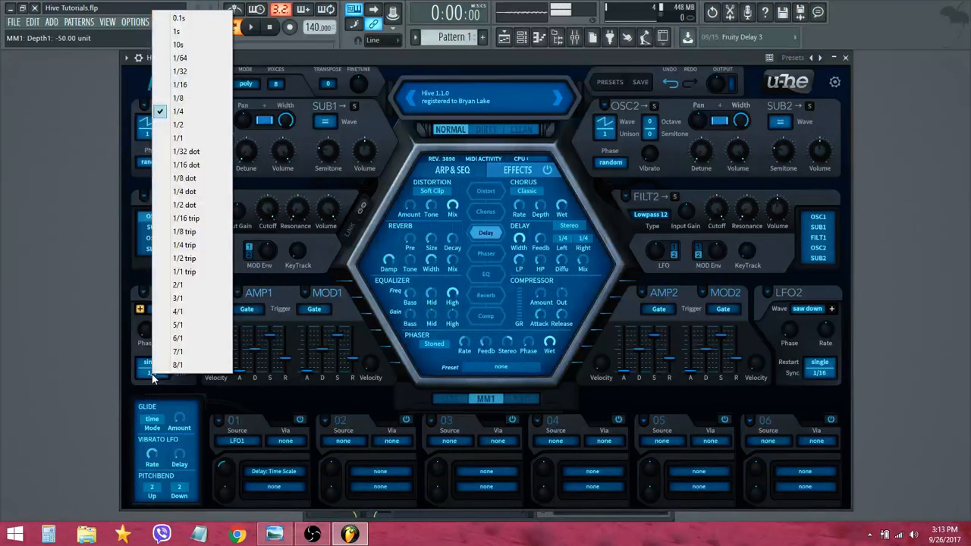
{"action": "left_click", "coordinate": [204, 98]}
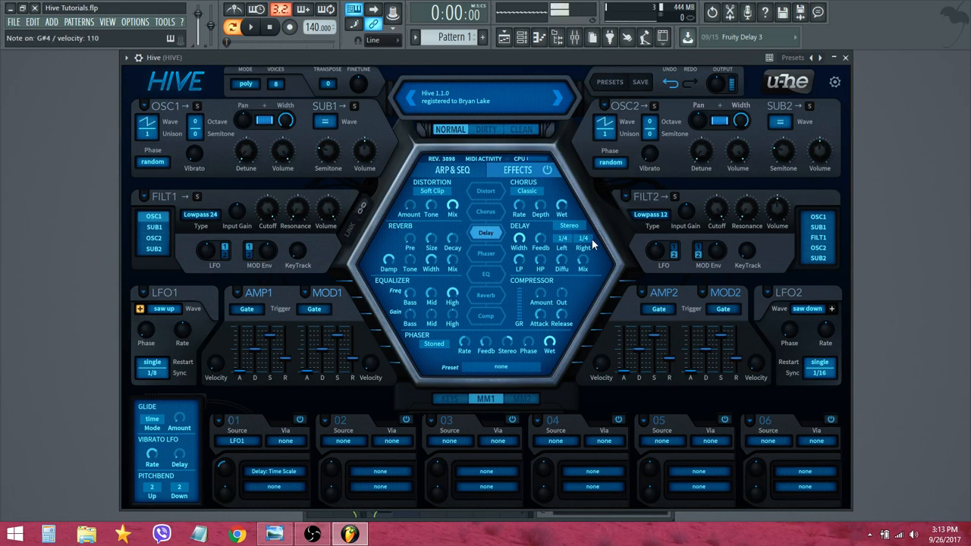
Audition the shifted delay with the delay mix at about 79.5, and bring the mix down to 19.50.
{"action": "left_click_drag", "start_coordinate": [582, 263], "coordinate": [624, 185]}
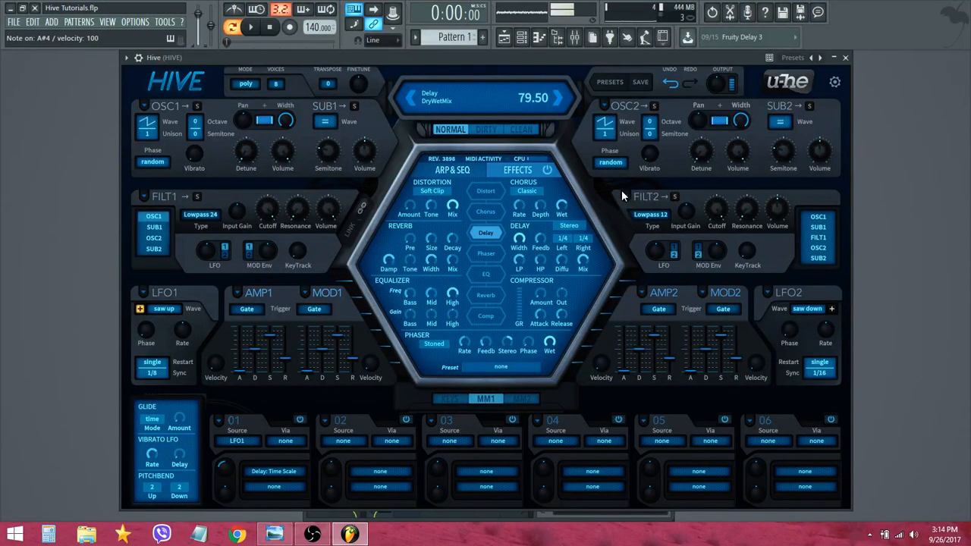
{"action": "left_click_drag", "start_coordinate": [592, 257], "coordinate": [581, 328]}
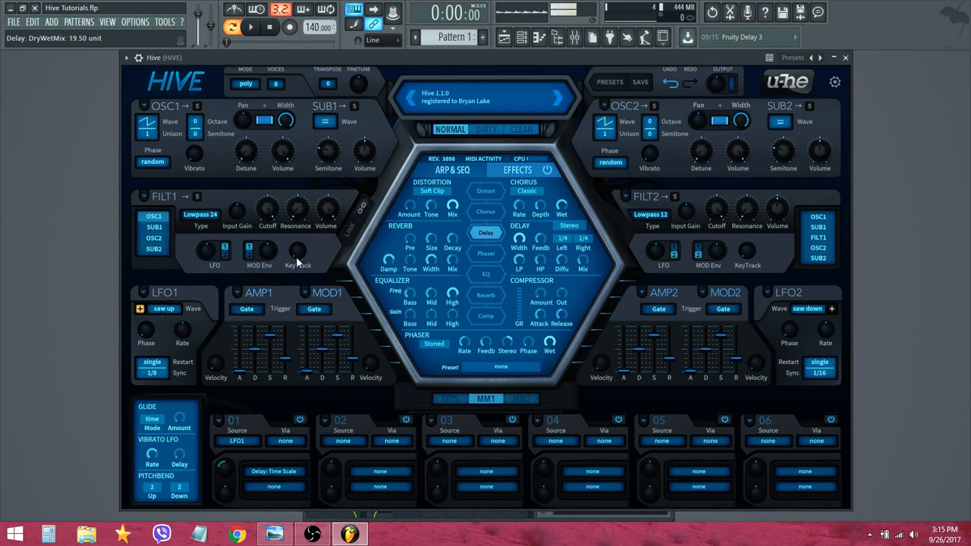
Load the PD Chillaxative preset from the Sound Author folder.
{"action": "left_click", "coordinate": [614, 83]}
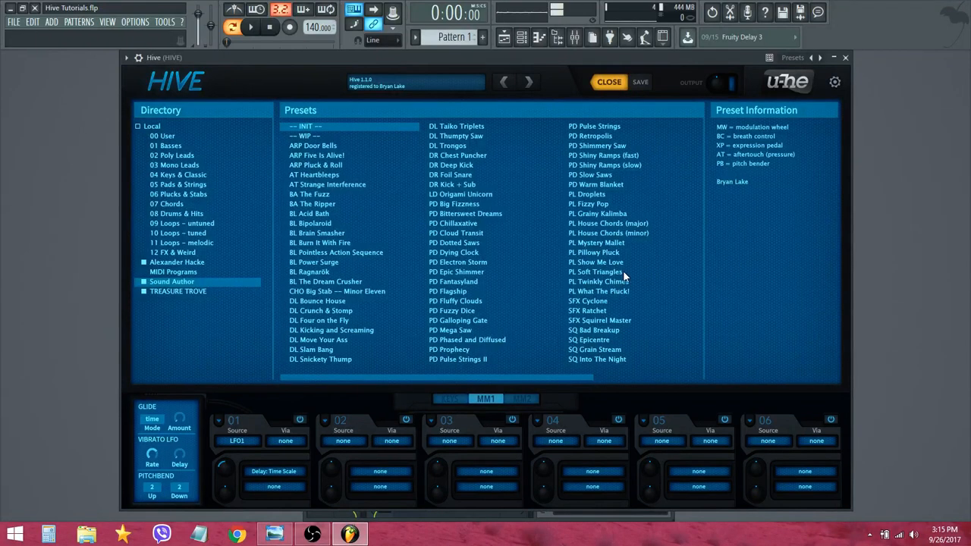
{"action": "left_click", "coordinate": [468, 225]}
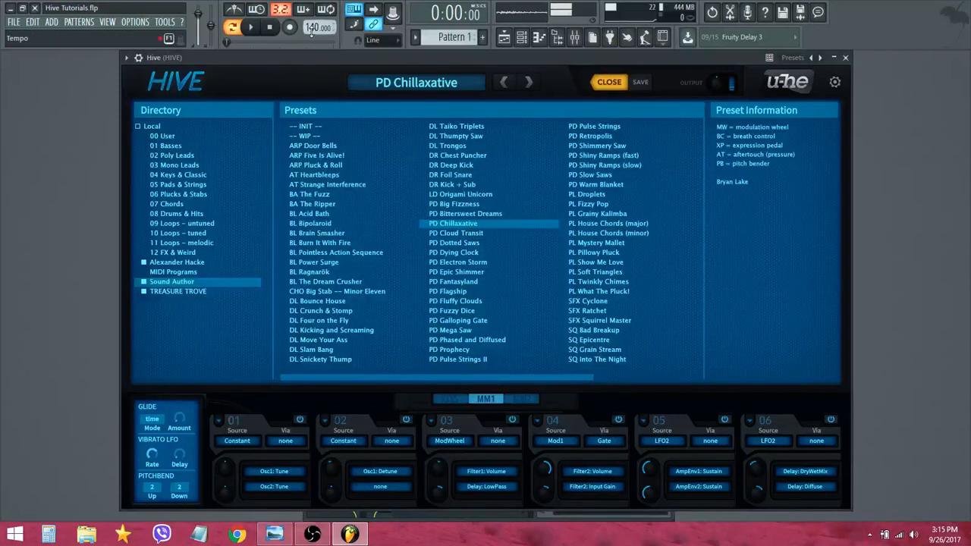
Set the project tempo to 120 and load the SQ Epicentre preset, returning to the synth view.
{"action": "left_click_drag", "start_coordinate": [312, 28], "coordinate": [313, 28]}
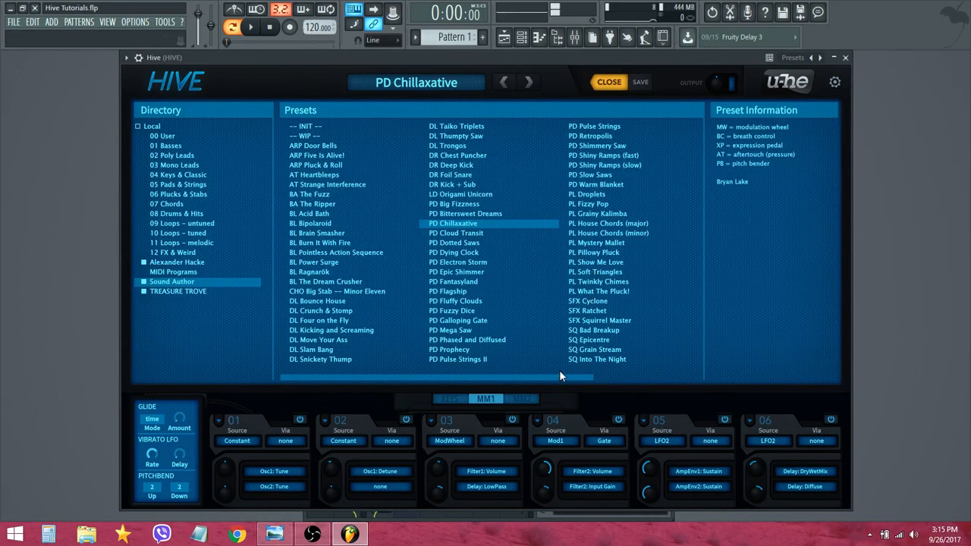
{"action": "left_click_drag", "start_coordinate": [559, 377], "coordinate": [721, 383]}
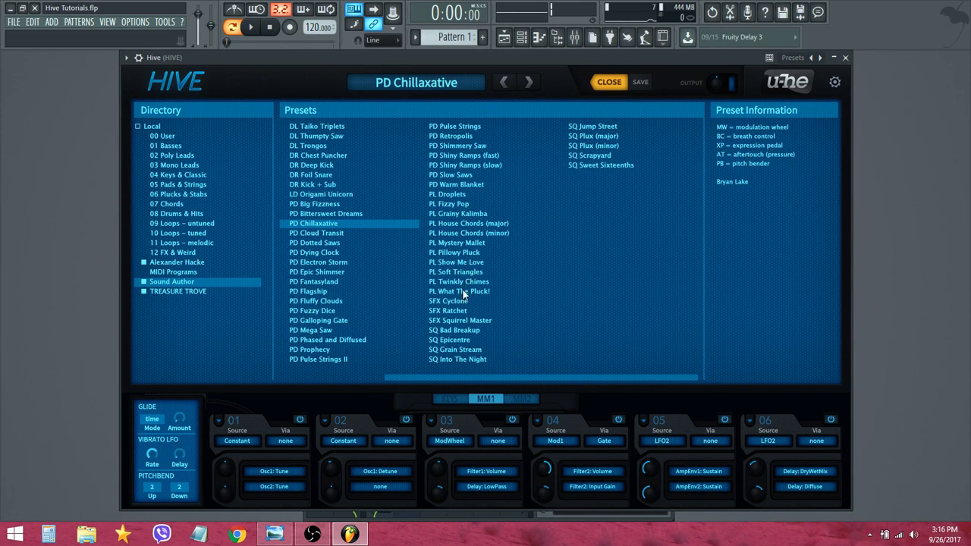
{"action": "left_click", "coordinate": [465, 341]}
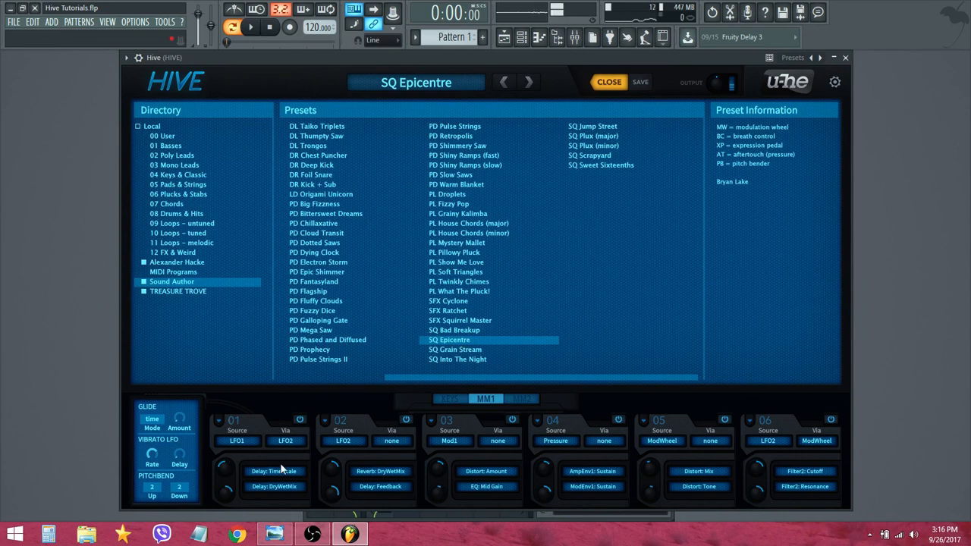
{"action": "left_click", "coordinate": [609, 82]}
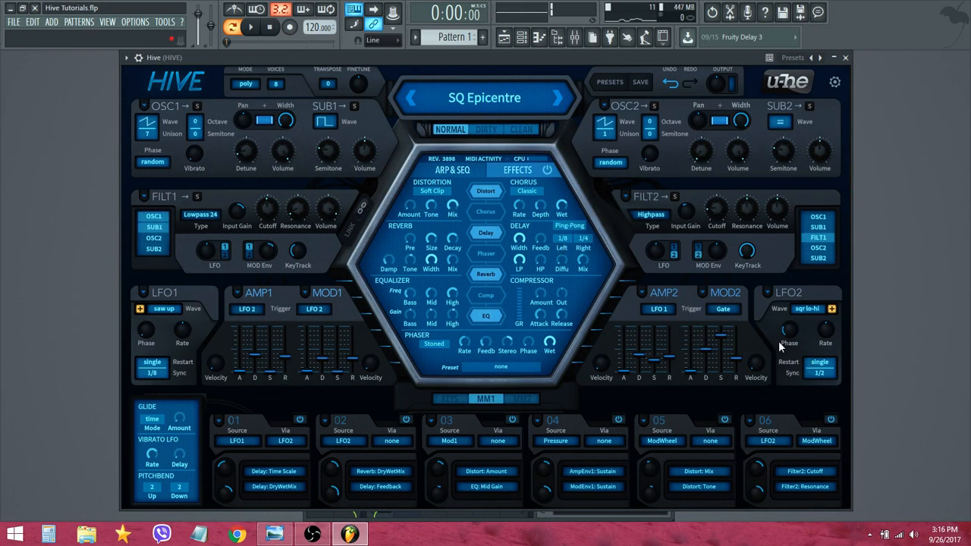
Load the -- INIT -- preset from the Sound Author folder and return to the synth view.
{"action": "left_click", "coordinate": [604, 79]}
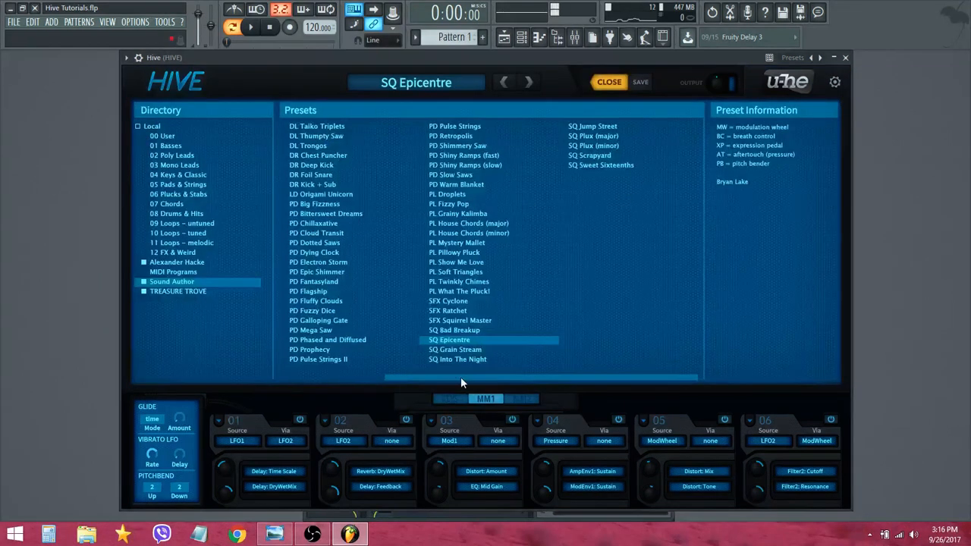
{"action": "scroll", "coordinate": [460, 377], "scroll_direction": "left", "scroll_amount": 1}
{"action": "left_click", "coordinate": [314, 127]}
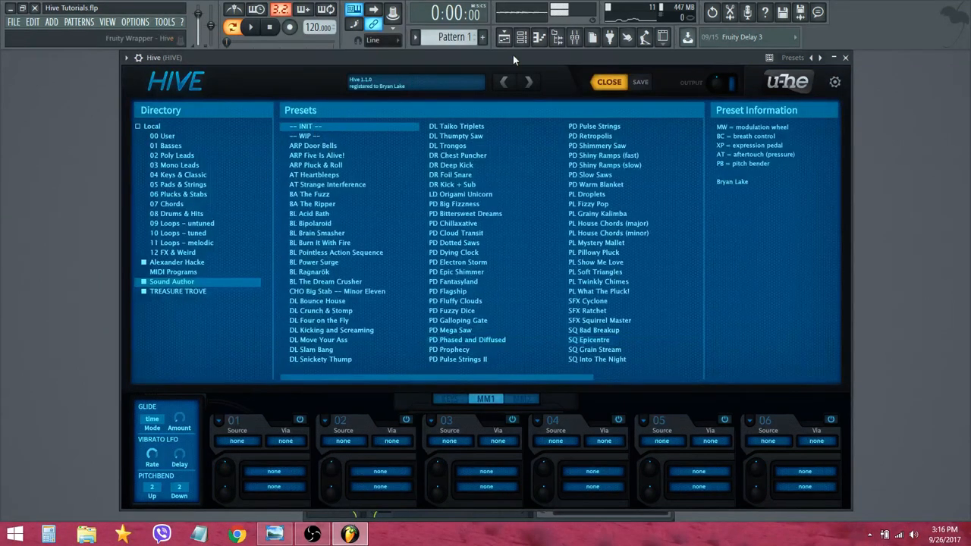
{"action": "left_click", "coordinate": [609, 83]}
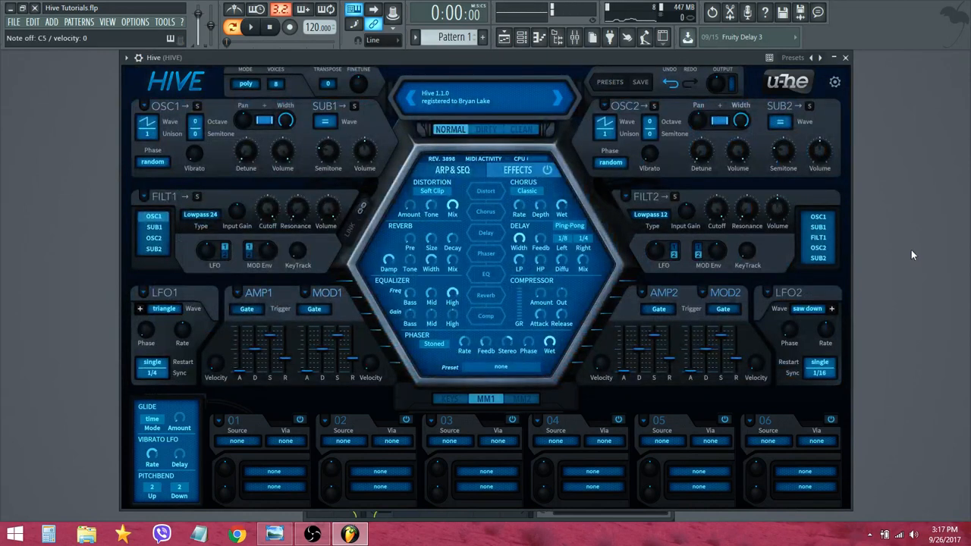
Set the right delay time to 1/8 and the delay mode to Stereo.
{"action": "left_click", "coordinate": [581, 239]}
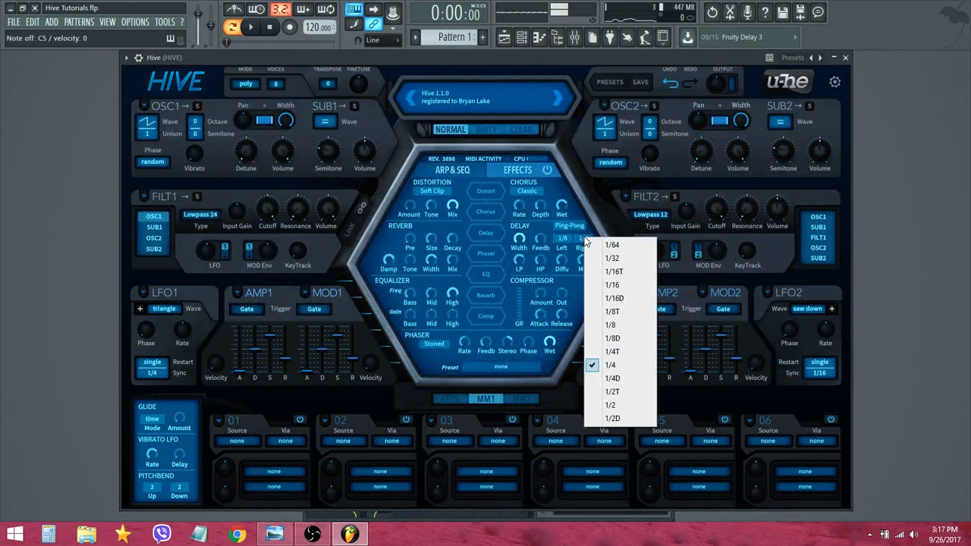
{"action": "left_click", "coordinate": [613, 324]}
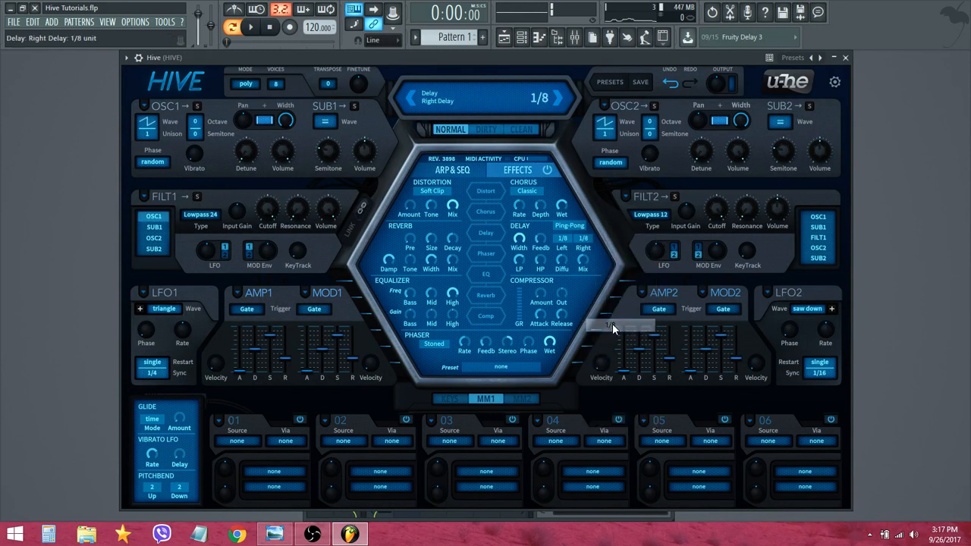
{"action": "left_click", "coordinate": [569, 226]}
{"action": "left_click", "coordinate": [597, 230]}
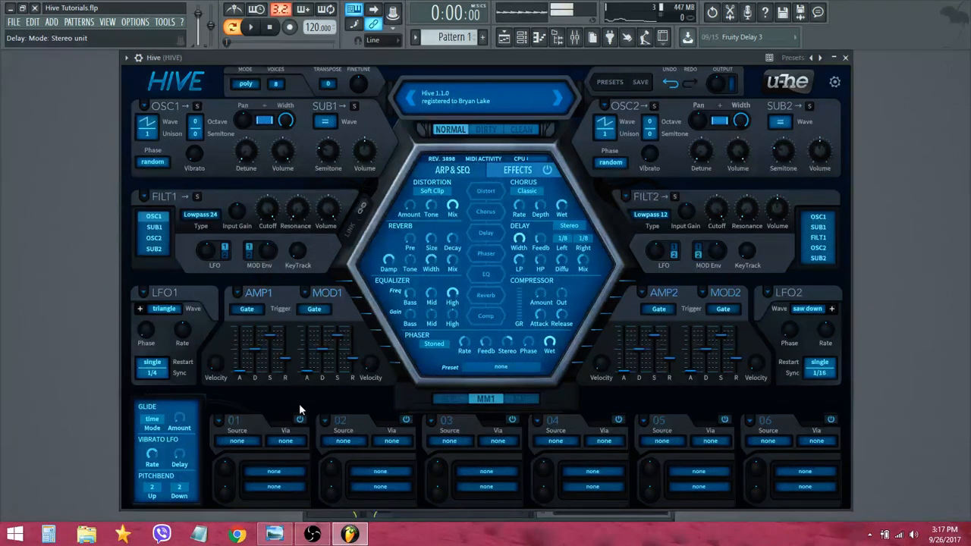
Assign the delay time scale as slot 01's first target and set LFO1 to a saw up wave with positive polarity.
{"action": "left_click_drag", "start_coordinate": [252, 469], "coordinate": [570, 241]}
{"action": "left_click", "coordinate": [179, 310]}
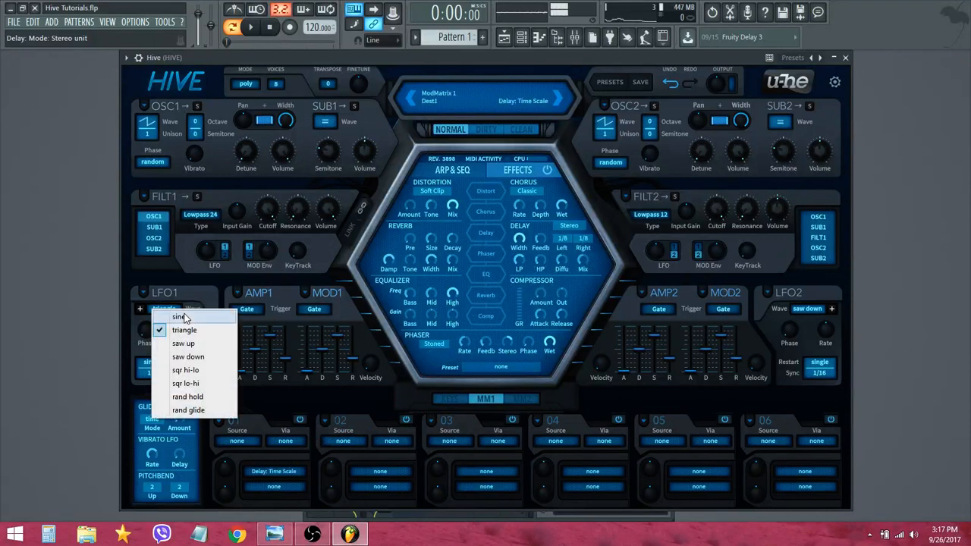
{"action": "left_click", "coordinate": [183, 343]}
{"action": "left_click", "coordinate": [140, 309]}
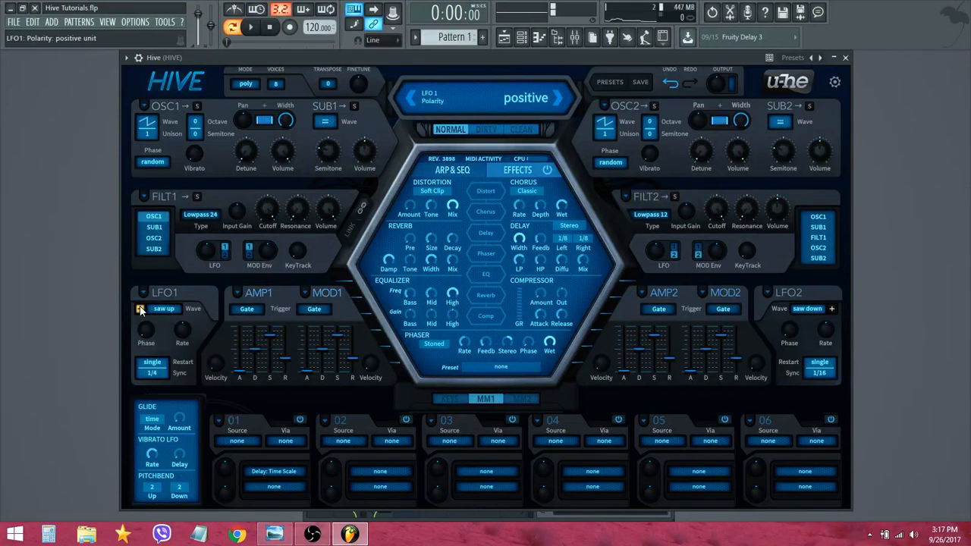
Set modulation slot 01's depth to -50.00 with LFO1 as its source, and sync LFO1 to 1/16.
{"action": "left_click_drag", "start_coordinate": [225, 467], "coordinate": [224, 480]}
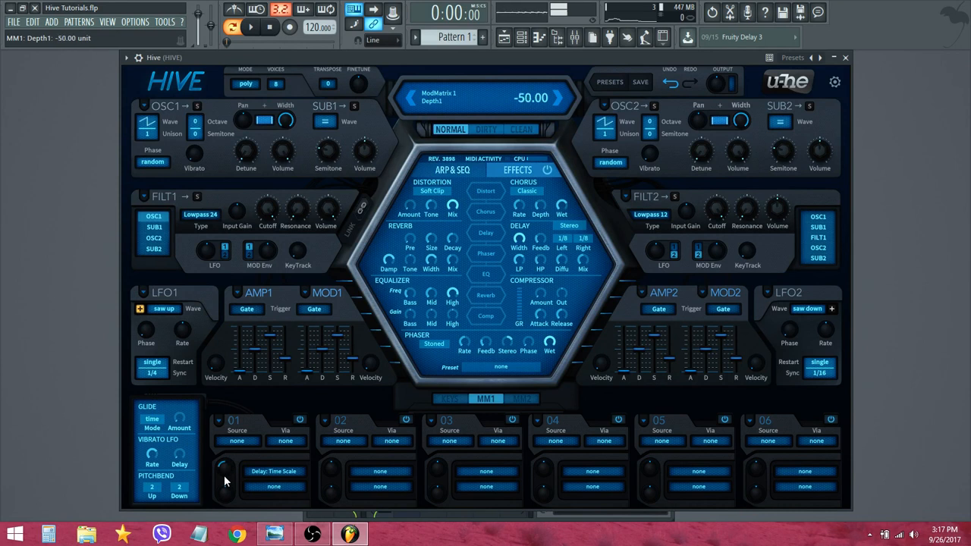
{"action": "left_click", "coordinate": [232, 439]}
{"action": "left_click", "coordinate": [260, 215]}
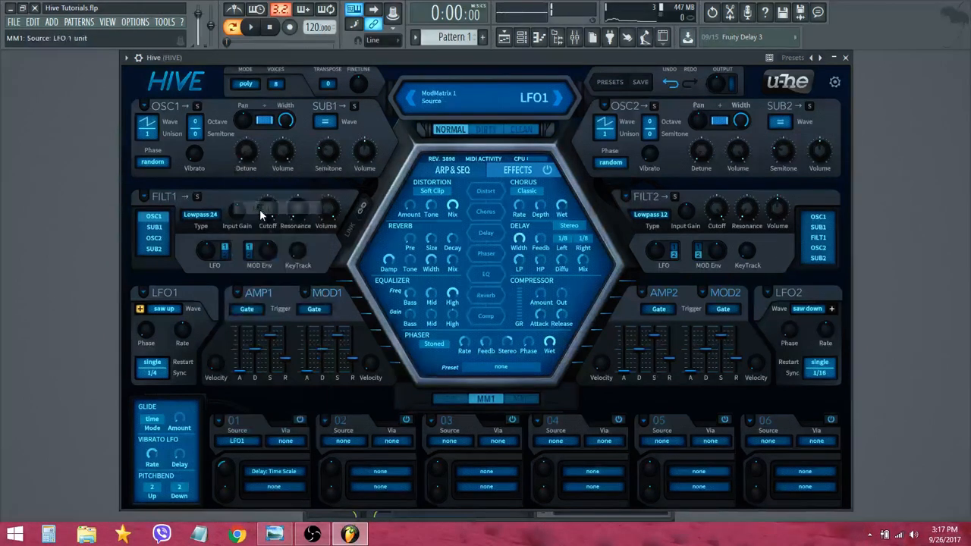
{"action": "left_click", "coordinate": [151, 372]}
{"action": "left_click", "coordinate": [183, 88]}
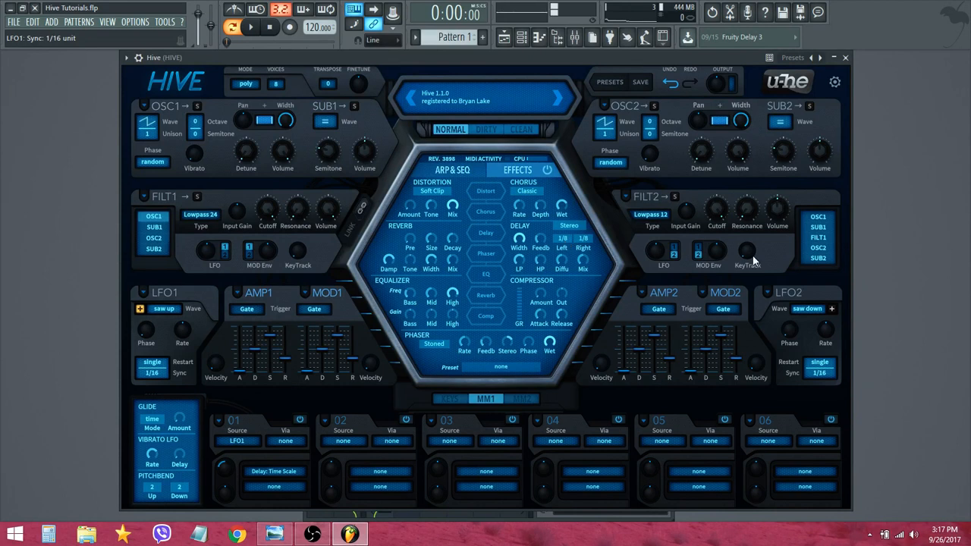
Turn on the delay with a raised mix and set both the left and right delay times to 1/16.
{"action": "left_click_drag", "start_coordinate": [599, 265], "coordinate": [607, 239]}
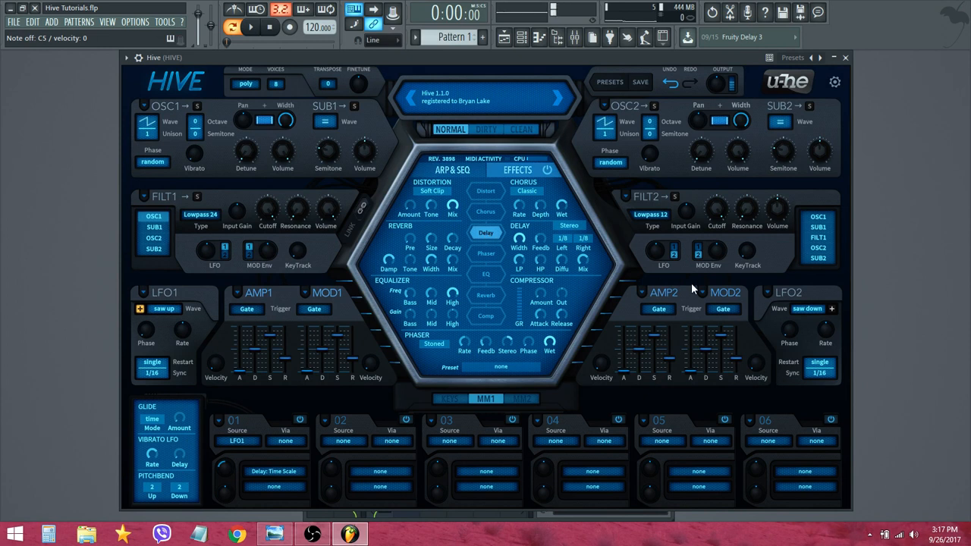
{"action": "left_click", "coordinate": [561, 240]}
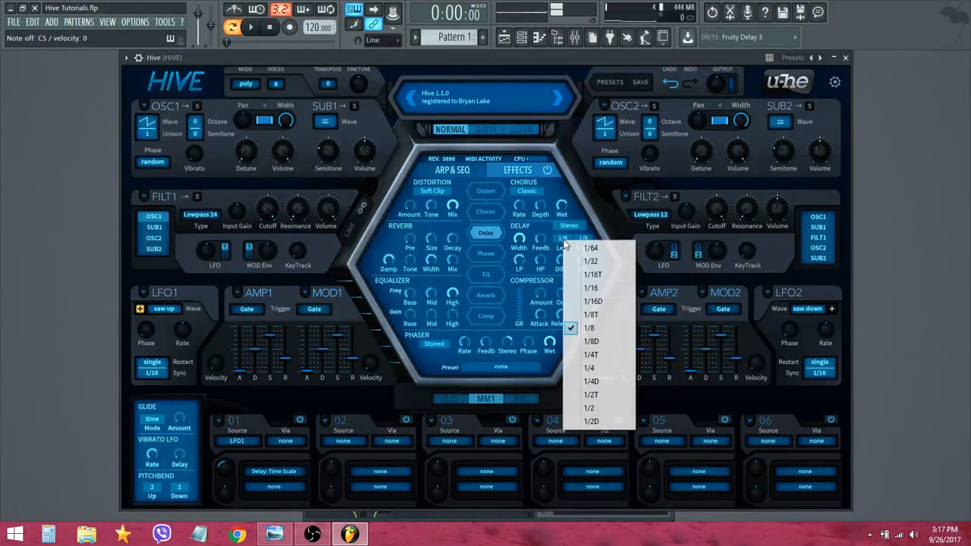
{"action": "left_click", "coordinate": [591, 290]}
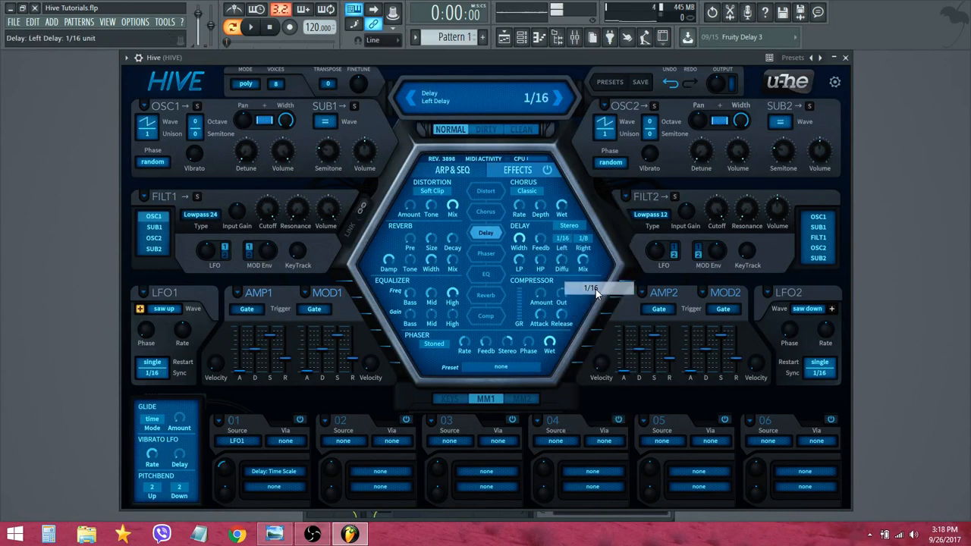
{"action": "left_click", "coordinate": [586, 244]}
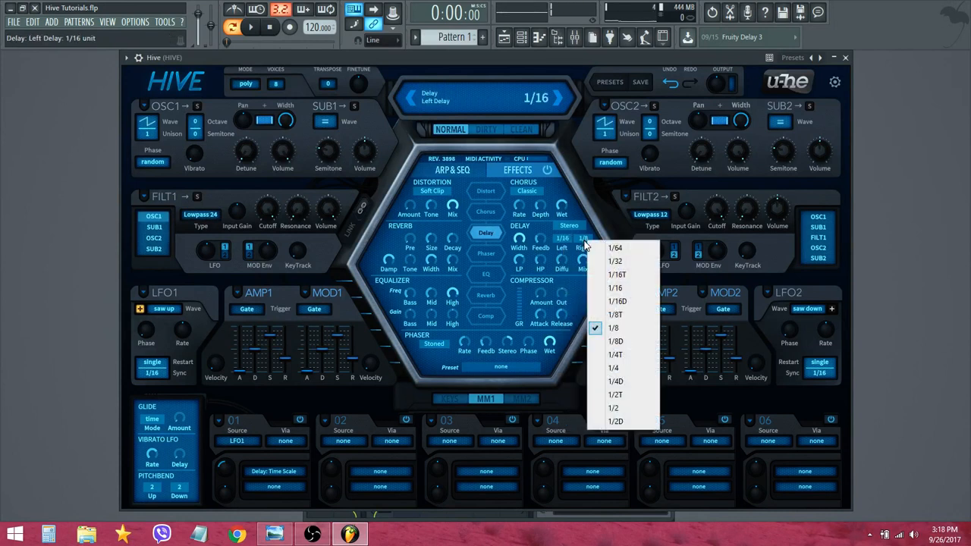
{"action": "left_click", "coordinate": [620, 289]}
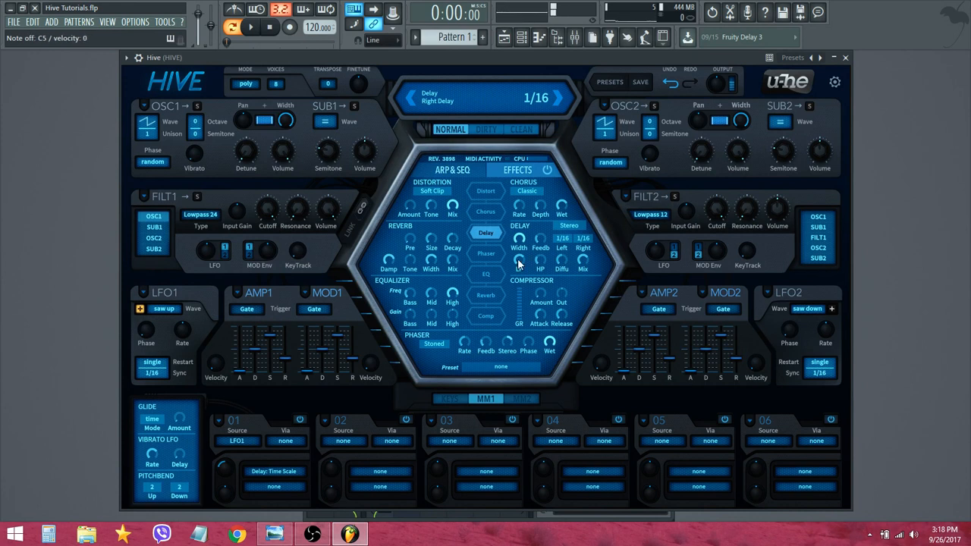
Compare the sound with the delay off and on, and set the right delay time to 1/8.
{"action": "left_click", "coordinate": [488, 230]}
{"action": "left_click", "coordinate": [488, 230]}
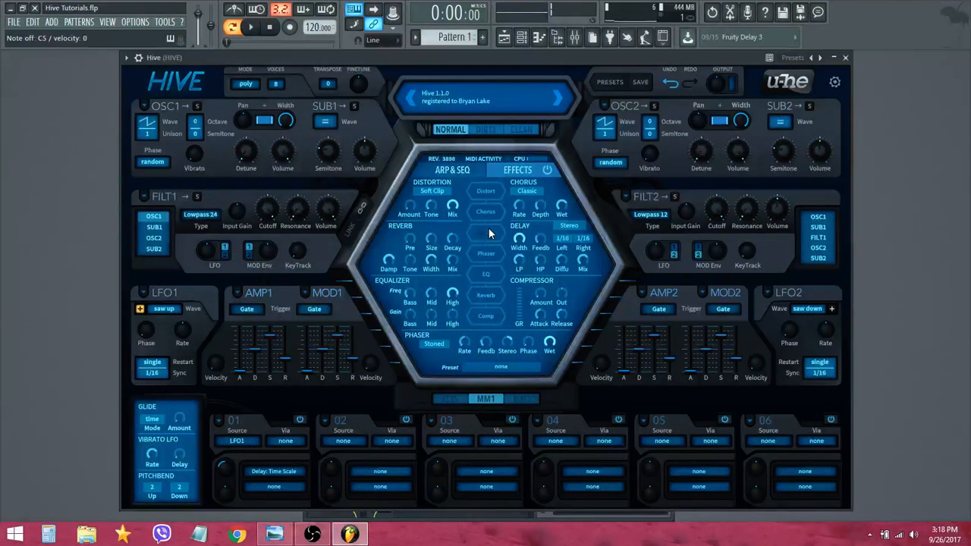
{"action": "left_click", "coordinate": [587, 245]}
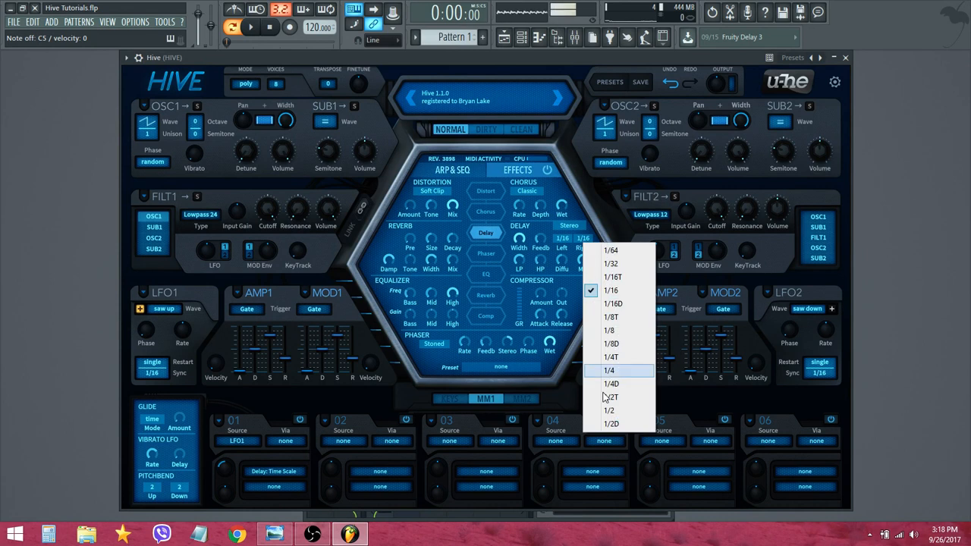
{"action": "left_click", "coordinate": [606, 331]}
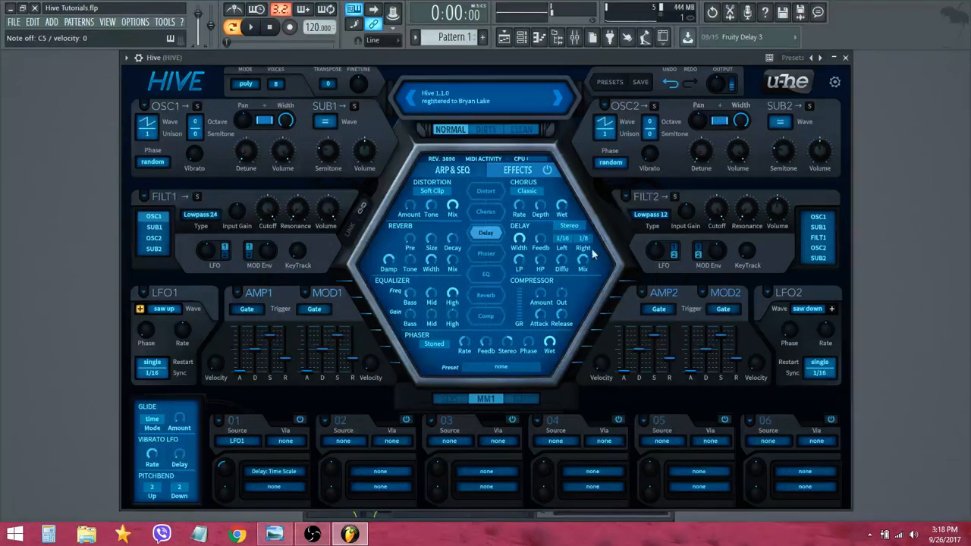
Set the delay mode to Pong-Ping and the OSC1 wave to Sine.
{"action": "left_click", "coordinate": [570, 227]}
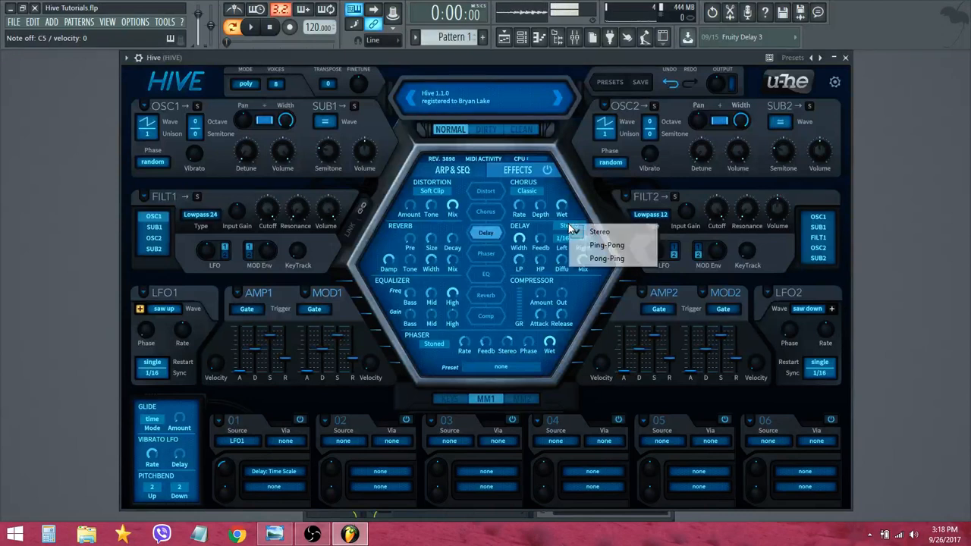
{"action": "left_click", "coordinate": [599, 258]}
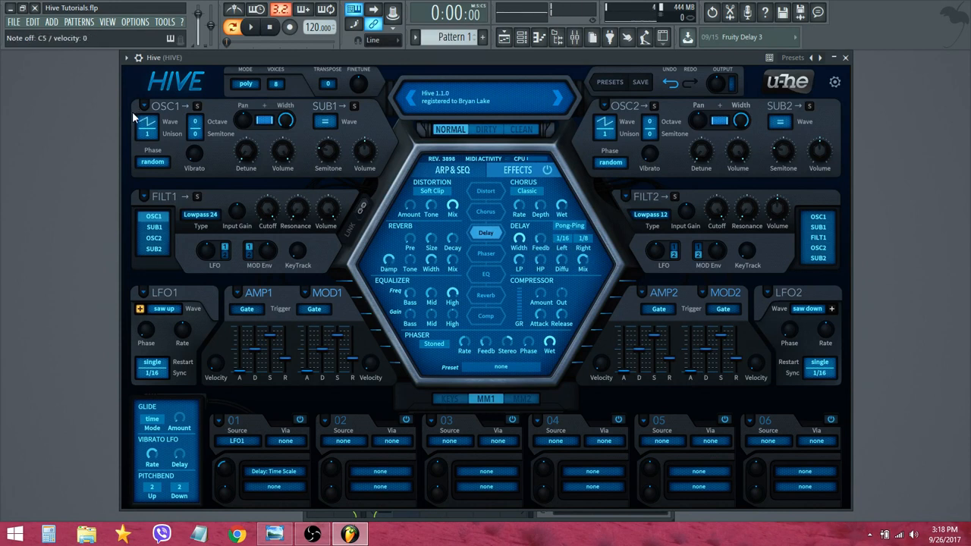
{"action": "left_click", "coordinate": [146, 126]}
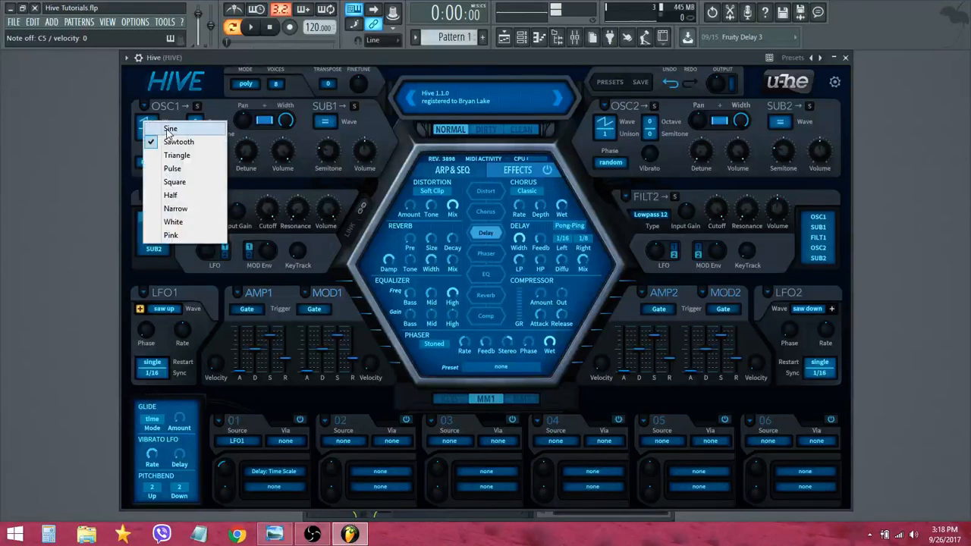
{"action": "left_click", "coordinate": [170, 130]}
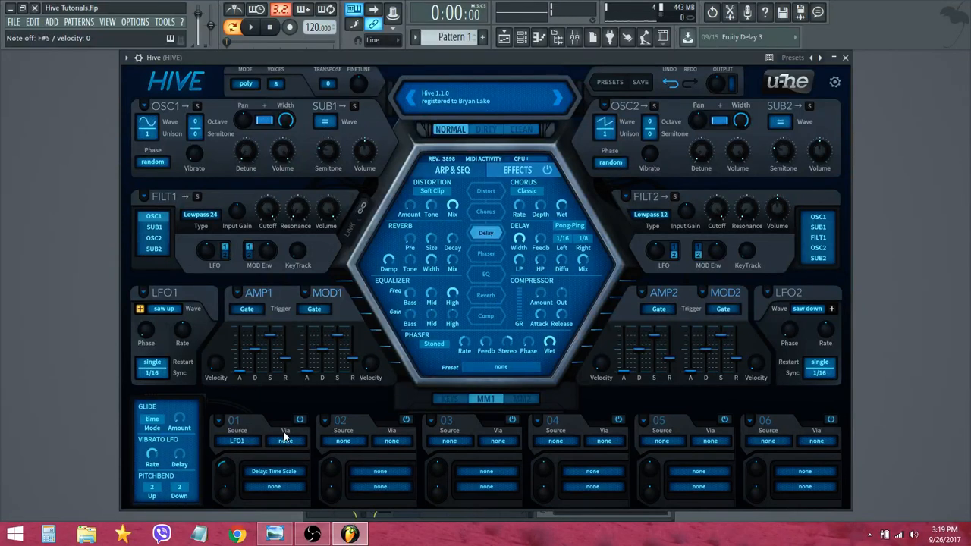
Turn on the reverb with a decay of 81.00 and raise FILT1's input gain.
{"action": "left_click", "coordinate": [486, 297]}
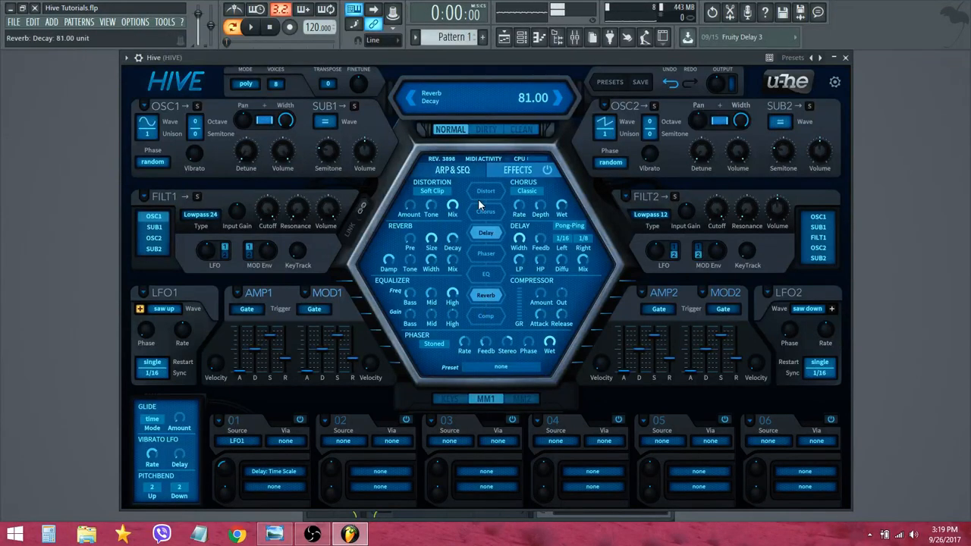
{"action": "left_click_drag", "start_coordinate": [477, 199], "coordinate": [489, 188]}
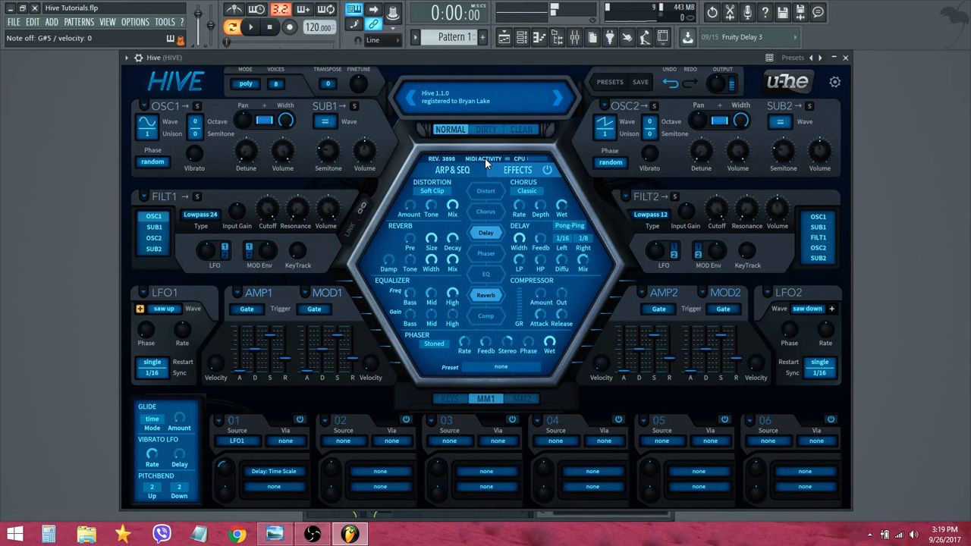
{"action": "left_click_drag", "start_coordinate": [237, 215], "coordinate": [254, 182]}
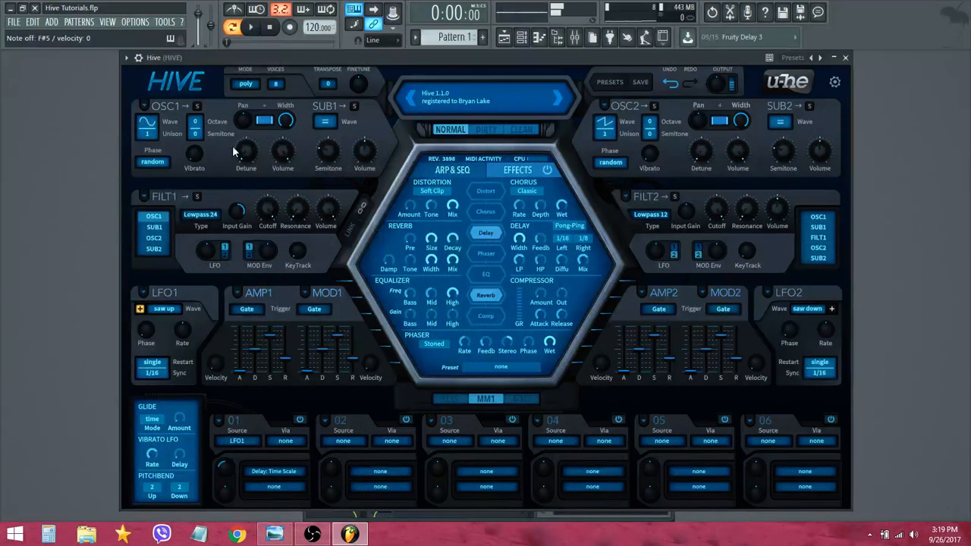
Lower the reverb mix and raise the delay feedback to about 69.
{"action": "left_click_drag", "start_coordinate": [452, 263], "coordinate": [448, 292]}
{"action": "left_click_drag", "start_coordinate": [549, 223], "coordinate": [556, 191]}
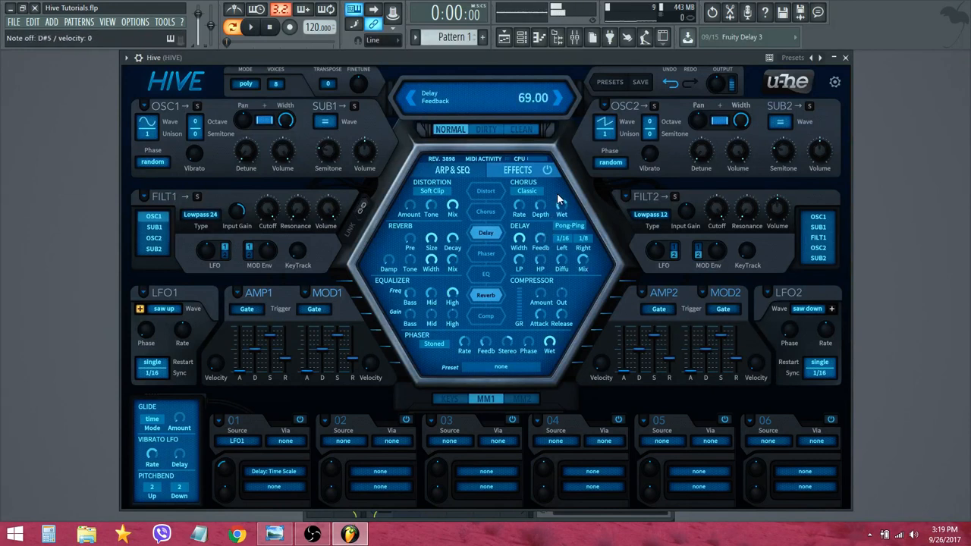
{"action": "left_click_drag", "start_coordinate": [536, 243], "coordinate": [535, 244]}
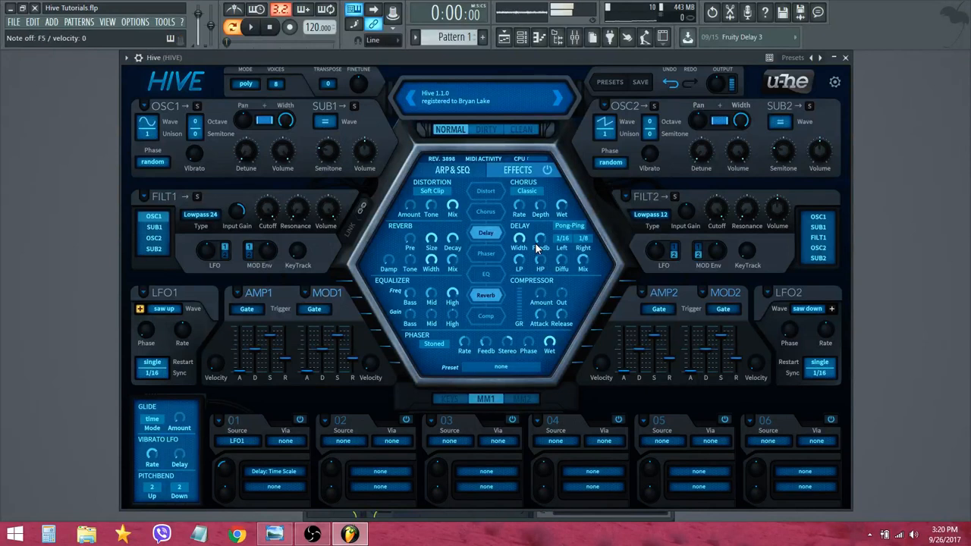
Load the PL Twinkly Chimes preset from the Sound Author folder and return to the synth view.
{"action": "left_click", "coordinate": [607, 81]}
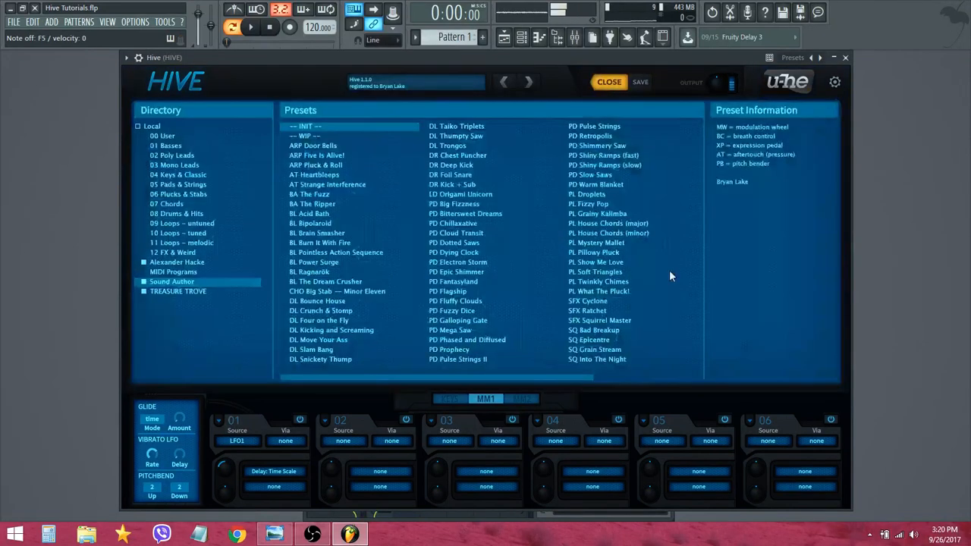
{"action": "left_click", "coordinate": [610, 282]}
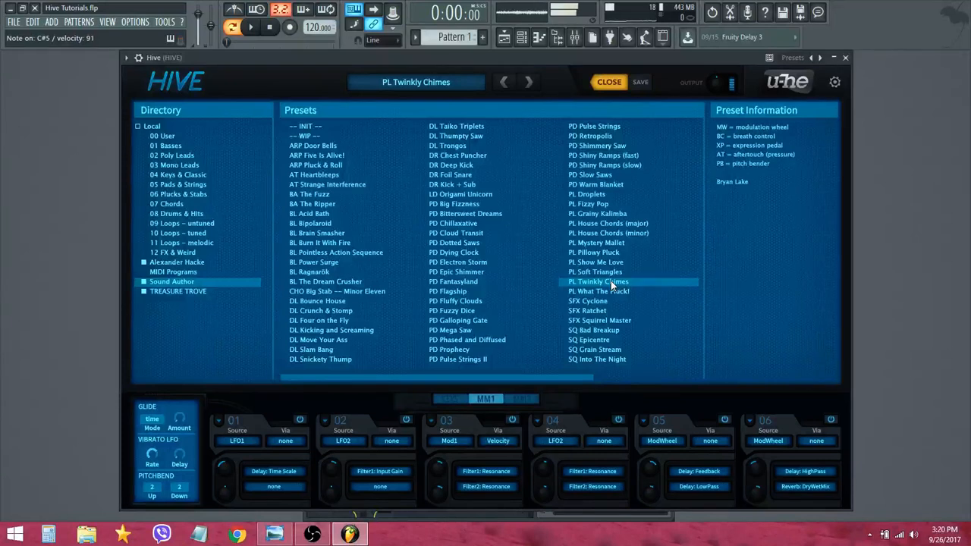
{"action": "left_click", "coordinate": [607, 83]}
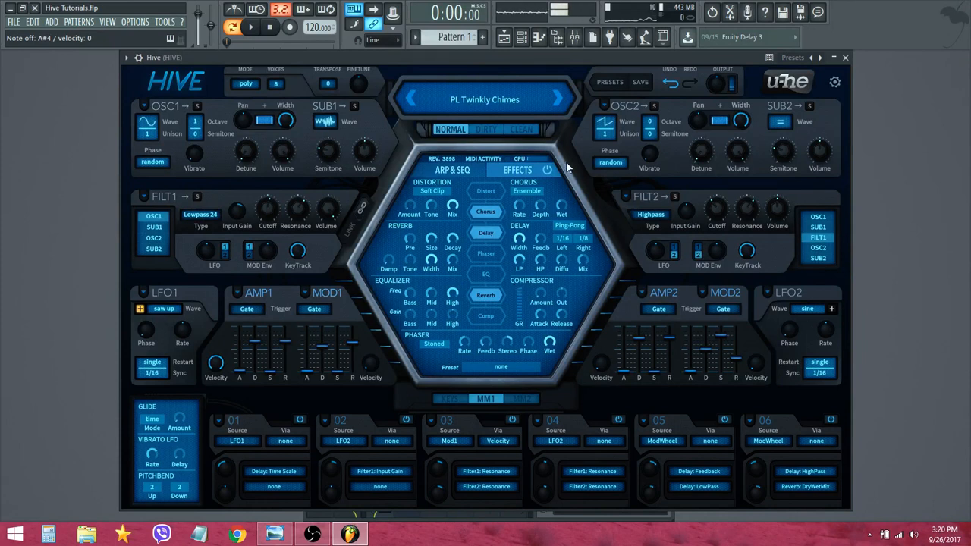
Load the -- INIT -- preset and consult the pitch shifted delay lines chart in Windows Photo Viewer before returning to Hive.
{"action": "left_click", "coordinate": [607, 84]}
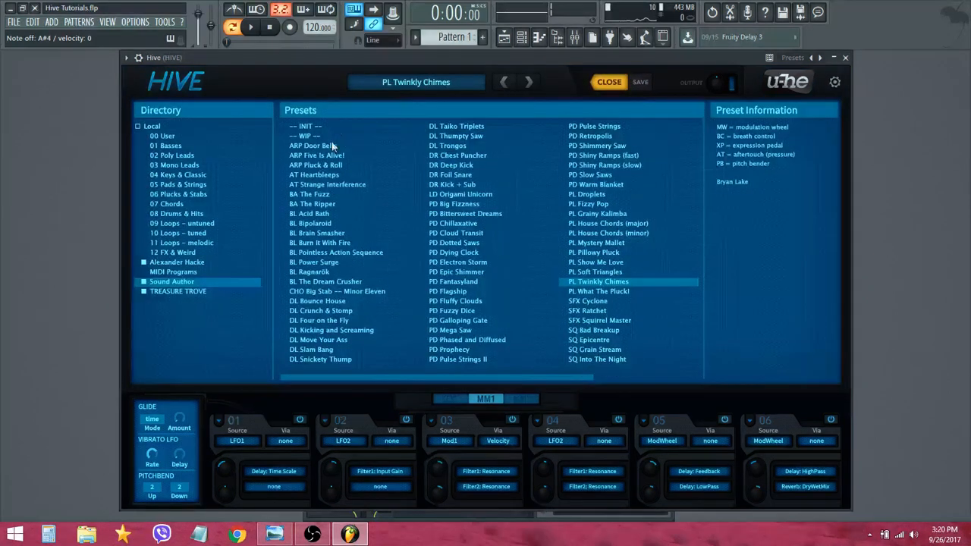
{"action": "left_click", "coordinate": [317, 126]}
{"action": "left_click", "coordinate": [609, 82]}
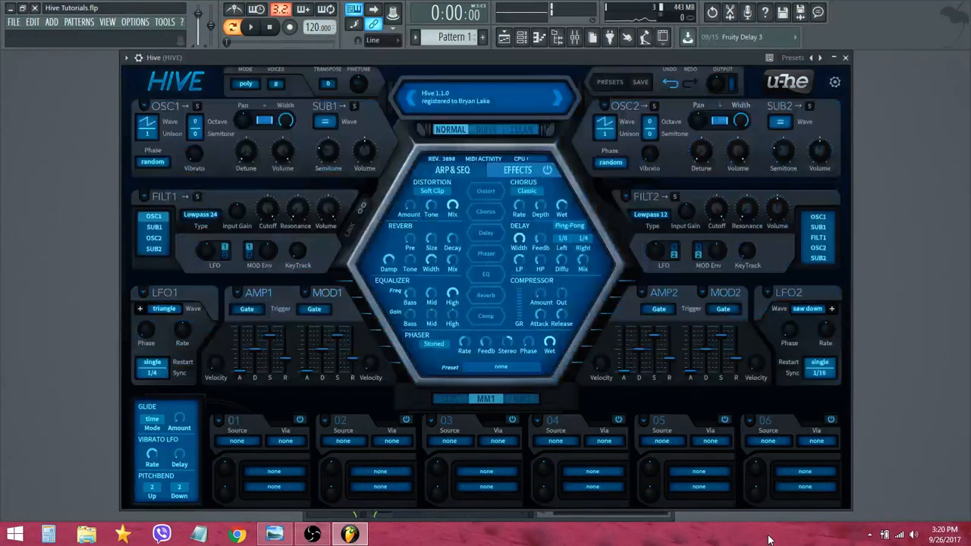
{"action": "left_click", "coordinate": [275, 535]}
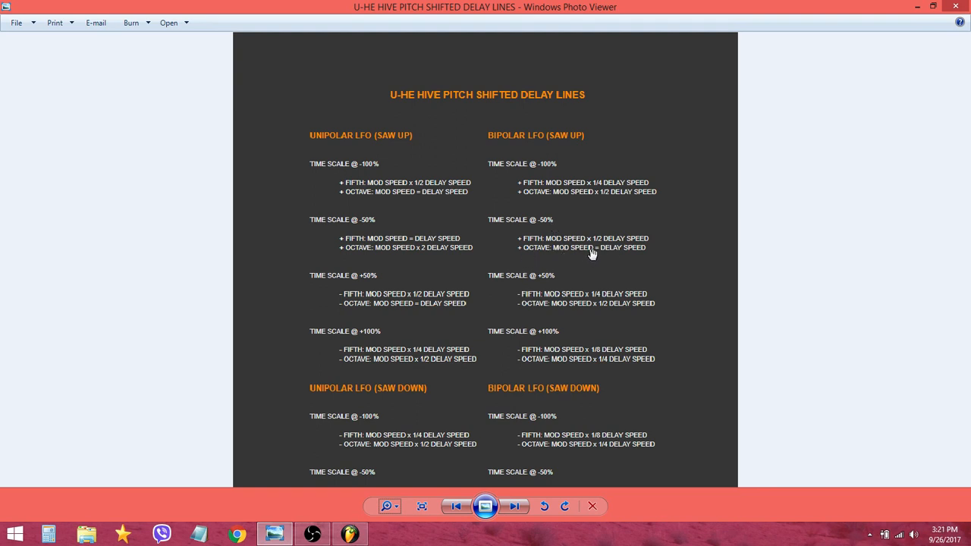
{"action": "left_click", "coordinate": [350, 534]}
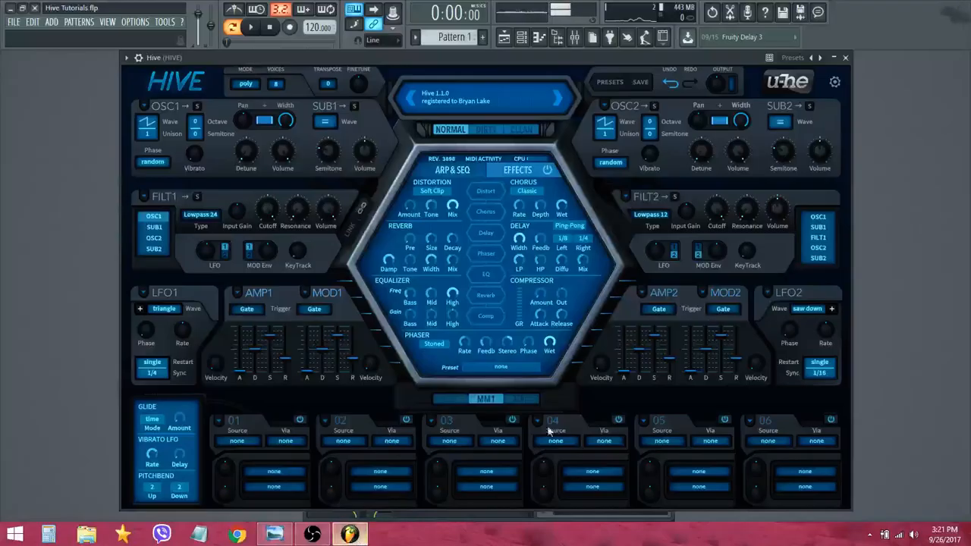
Set the delay mode to Stereo with a left delay time of 1/4, and set LFO1's waveform to saw up.
{"action": "left_click", "coordinate": [570, 225]}
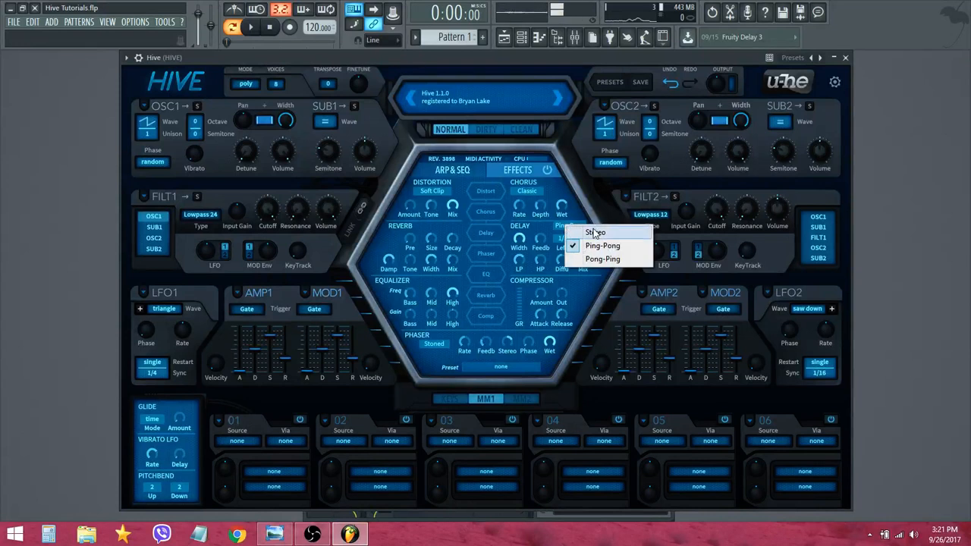
{"action": "left_click", "coordinate": [578, 238]}
{"action": "left_click", "coordinate": [576, 239]}
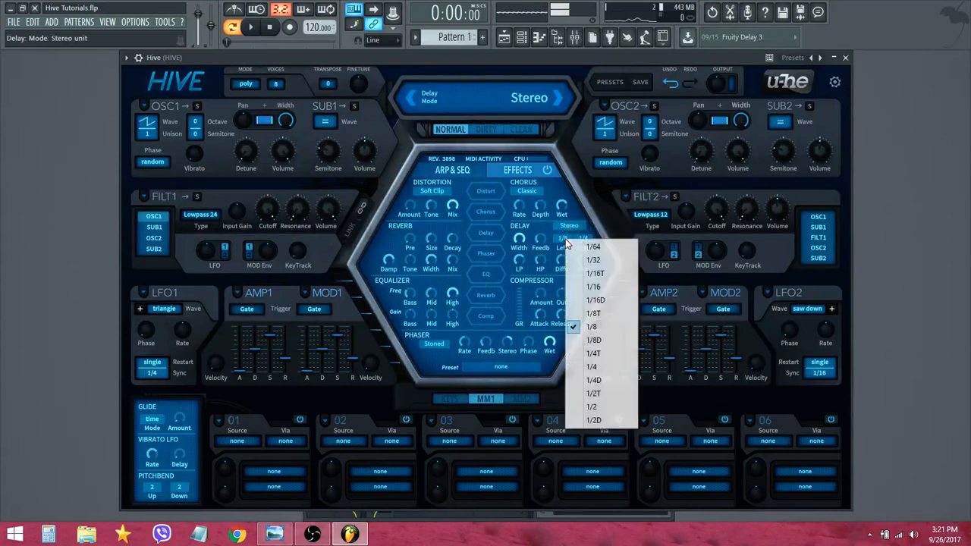
{"action": "left_click", "coordinate": [596, 369]}
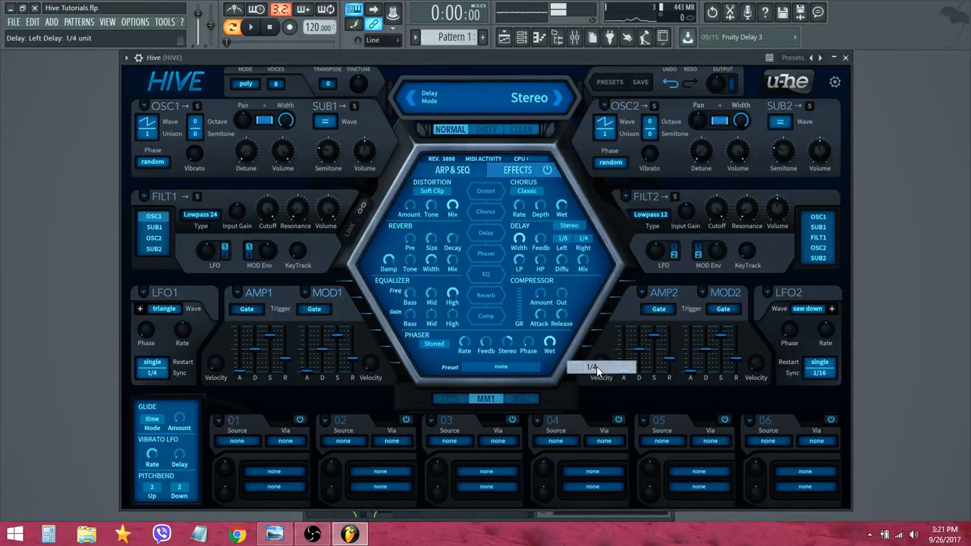
{"action": "left_click", "coordinate": [154, 309]}
{"action": "left_click", "coordinate": [194, 345]}
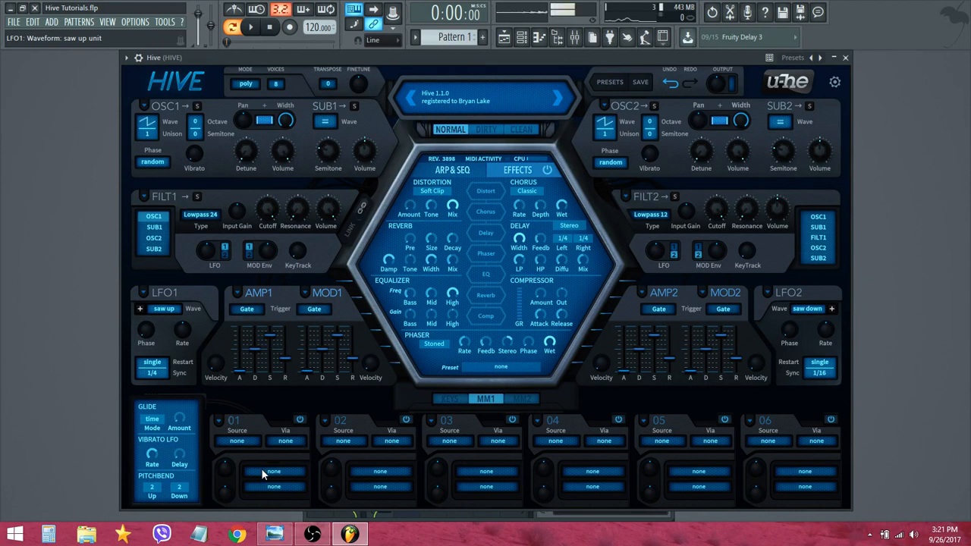
Route LFO1 to Delay: Time Scale in modulation slot 01 with a negative depth, and turn on the delay with a raised mix.
{"action": "left_click_drag", "start_coordinate": [261, 468], "coordinate": [573, 237]}
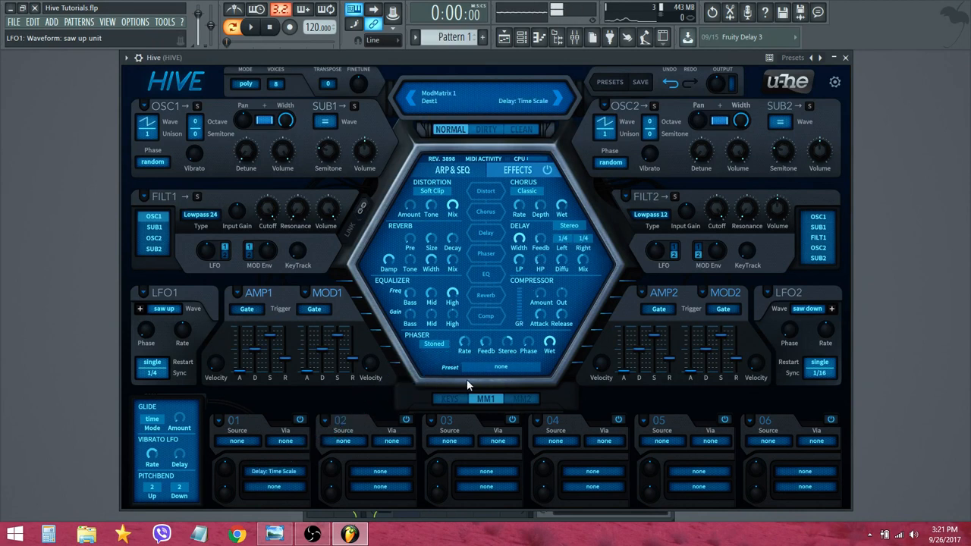
{"action": "left_click", "coordinate": [236, 440]}
{"action": "left_click", "coordinate": [273, 210]}
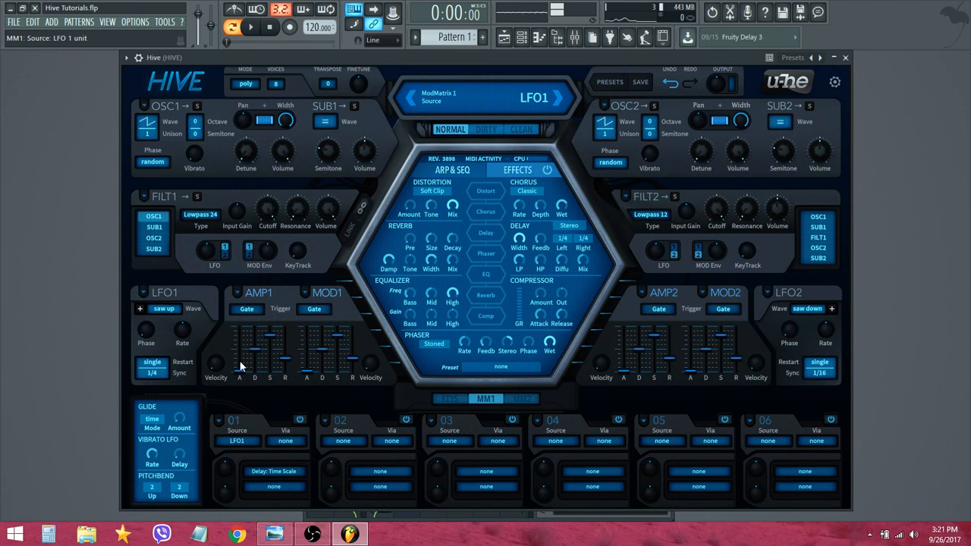
{"action": "left_click_drag", "start_coordinate": [226, 466], "coordinate": [226, 485]}
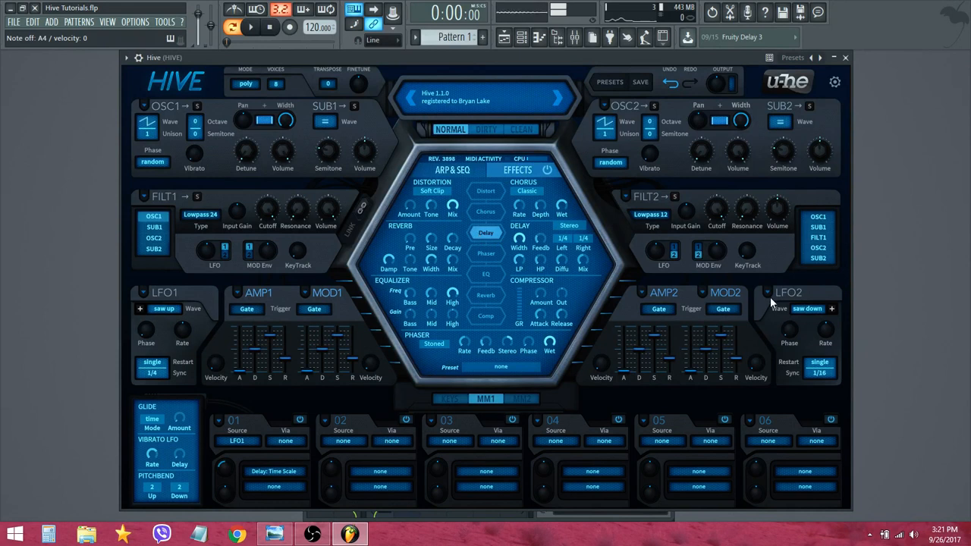
{"action": "left_click_drag", "start_coordinate": [584, 262], "coordinate": [596, 234]}
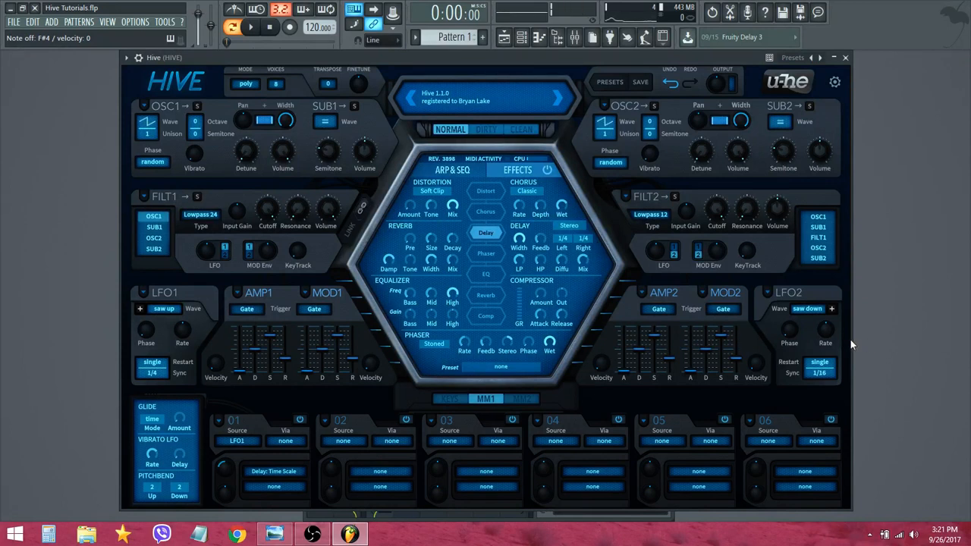
Make LFO2 a positive-polarity sqr lo-hi wave and assign it as the Via source of modulation slot 01.
{"action": "left_click", "coordinate": [798, 308]}
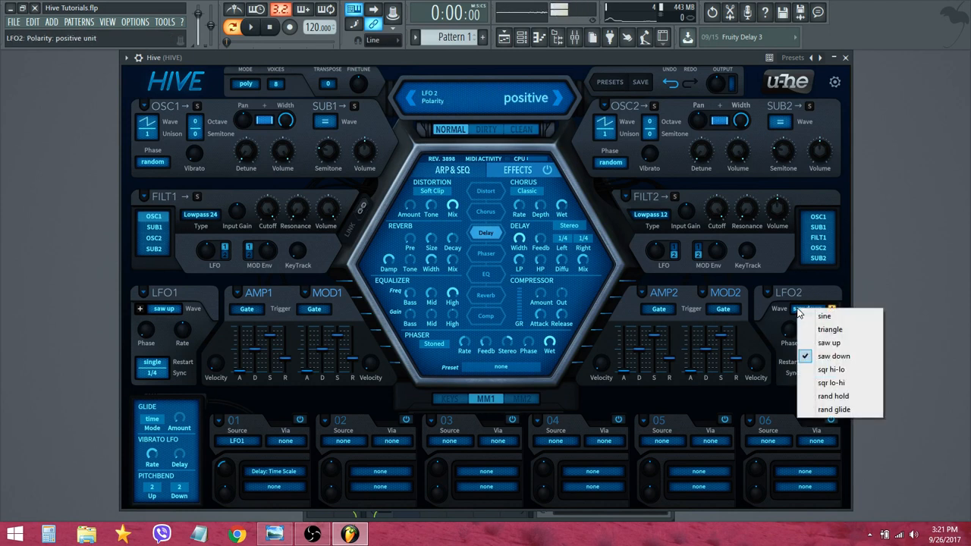
{"action": "left_click", "coordinate": [822, 383]}
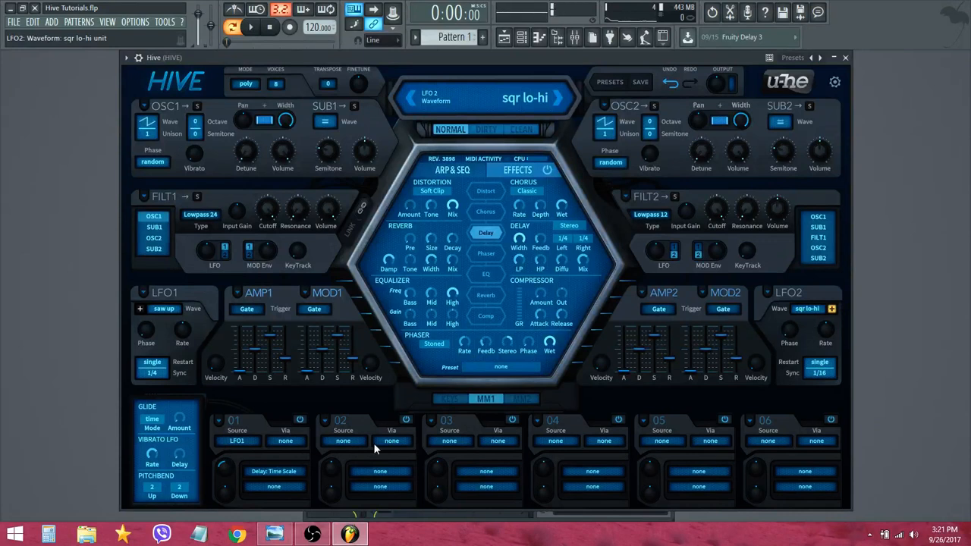
{"action": "left_click", "coordinate": [284, 443]}
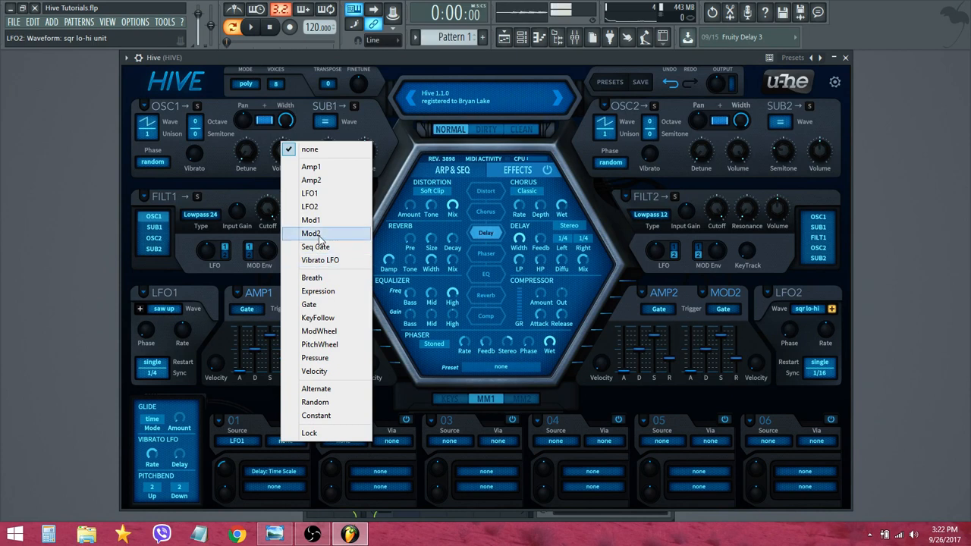
{"action": "left_click", "coordinate": [311, 206]}
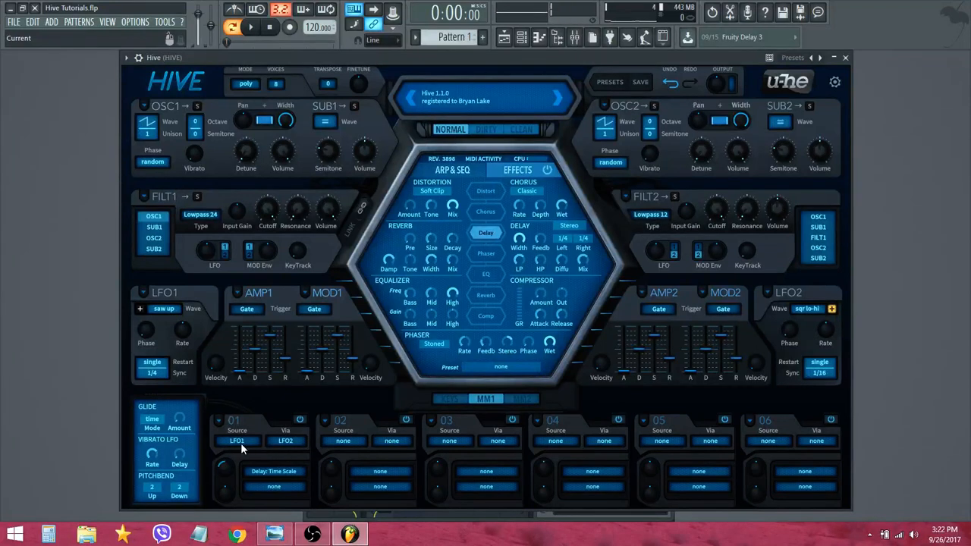
Set LFO2's sync rate to 1/4.
{"action": "mouse_move", "coordinate": [222, 477]}
{"action": "left_click", "coordinate": [817, 372]}
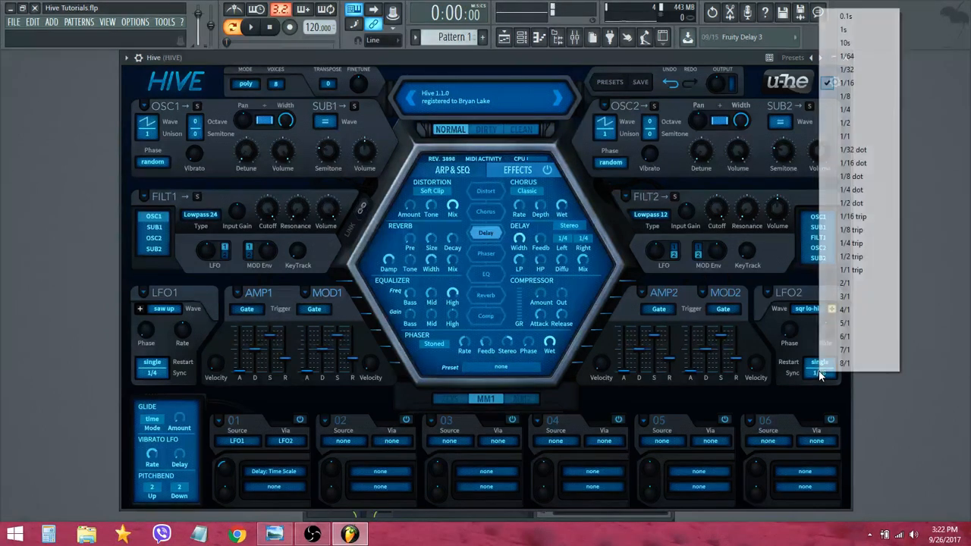
{"action": "left_click", "coordinate": [846, 110]}
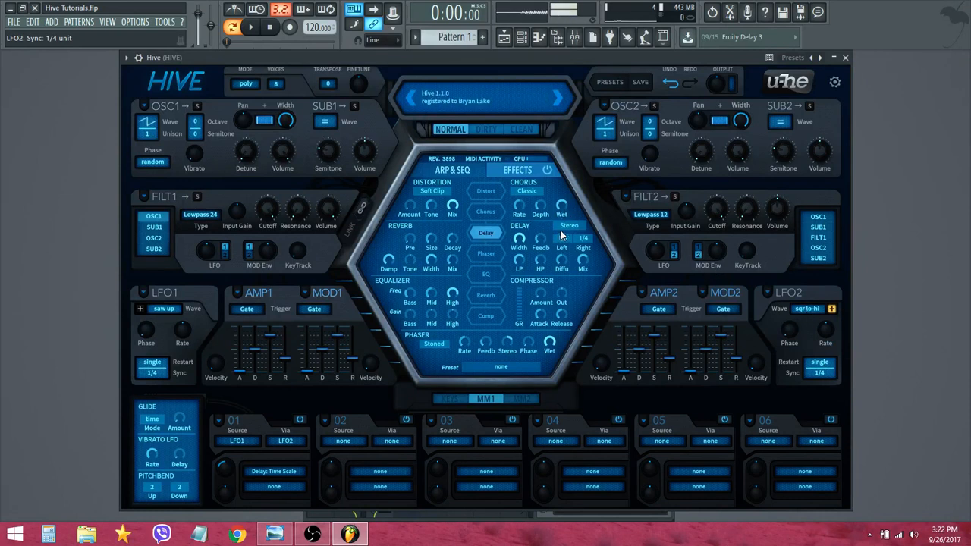
{"action": "left_click", "coordinate": [788, 324]}
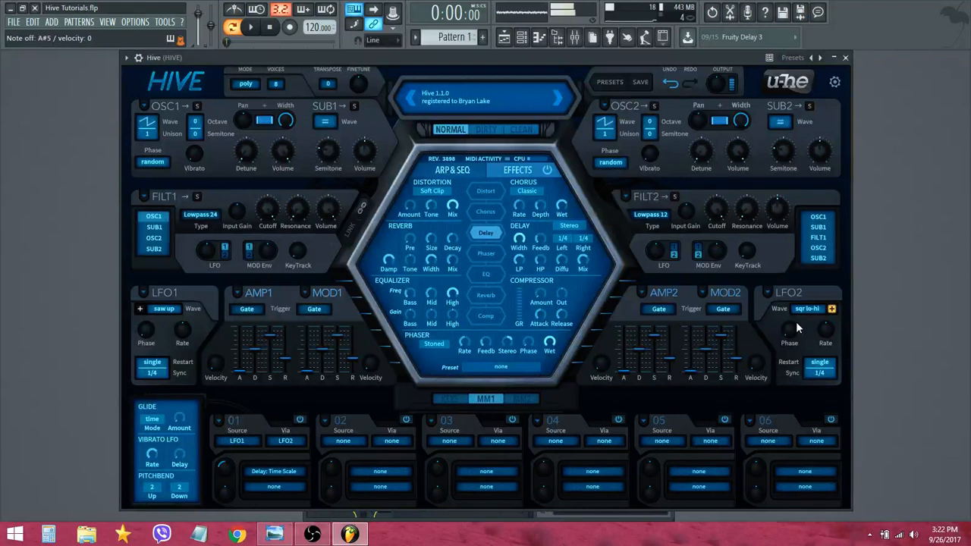
Lower FILT1's cutoff to 77.50 and raise its input gain.
{"action": "left_click_drag", "start_coordinate": [266, 208], "coordinate": [269, 302]}
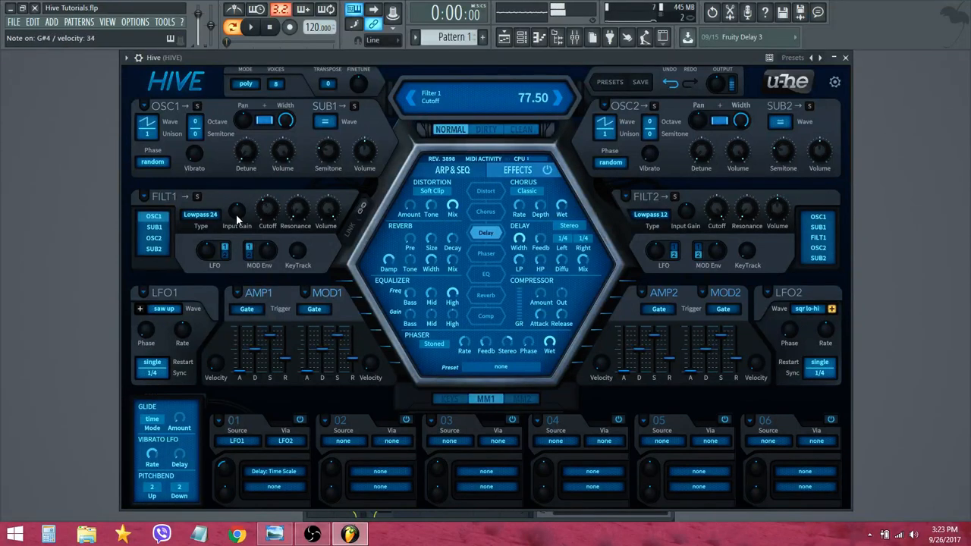
{"action": "left_click_drag", "start_coordinate": [238, 219], "coordinate": [253, 202]}
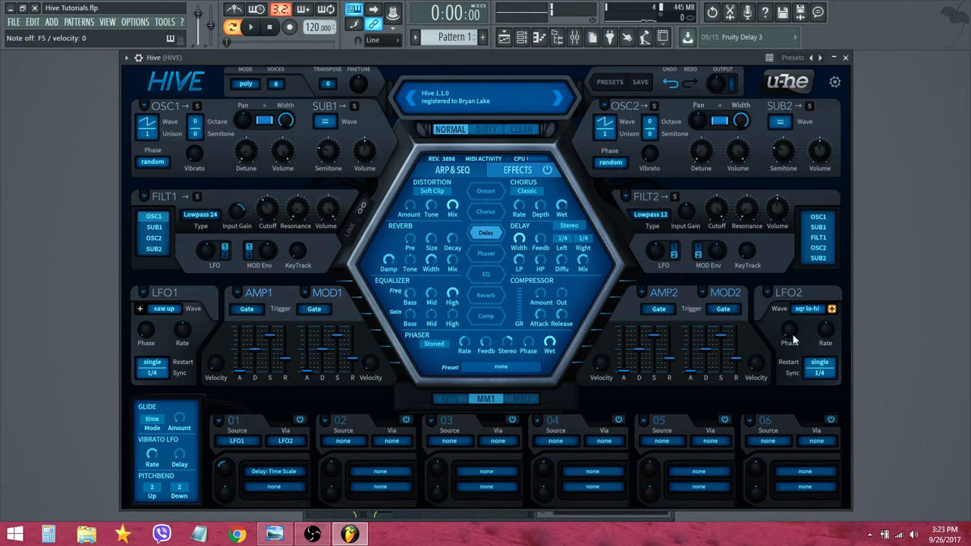
Try a higher LFO2 phase and a 1/2 sync rate, restoring the phase to 0.00 and the sync to 1/4.
{"action": "left_click_drag", "start_coordinate": [789, 334], "coordinate": [808, 268]}
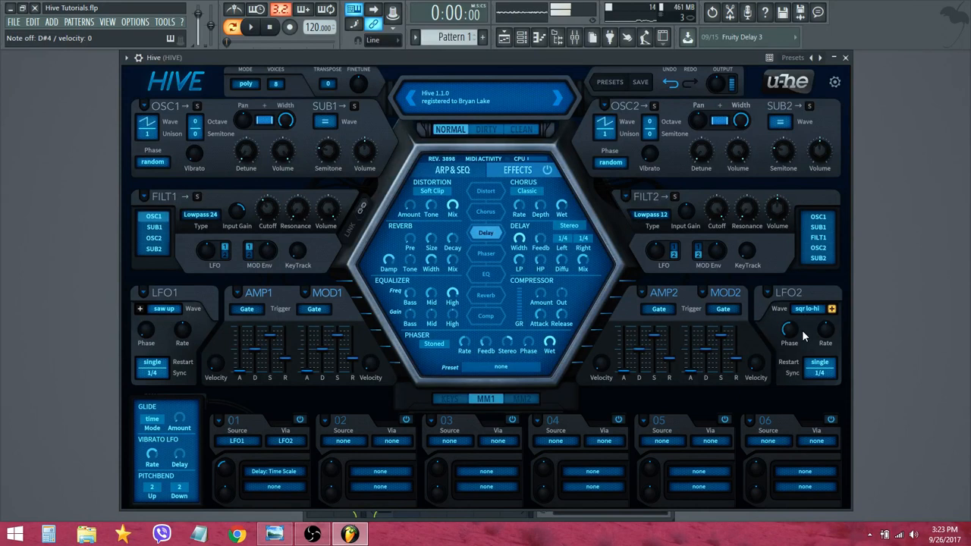
{"action": "left_click_drag", "start_coordinate": [795, 325], "coordinate": [799, 411]}
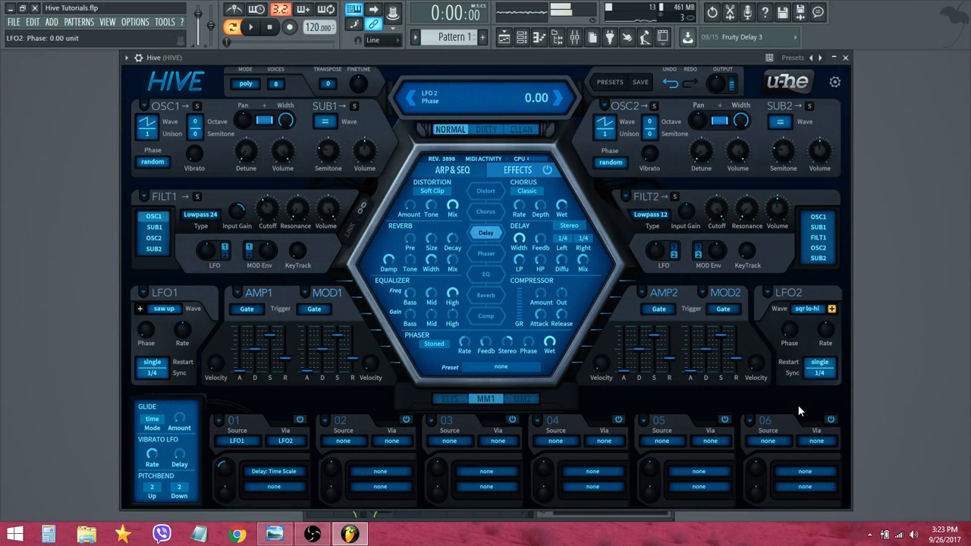
{"action": "left_click", "coordinate": [820, 373]}
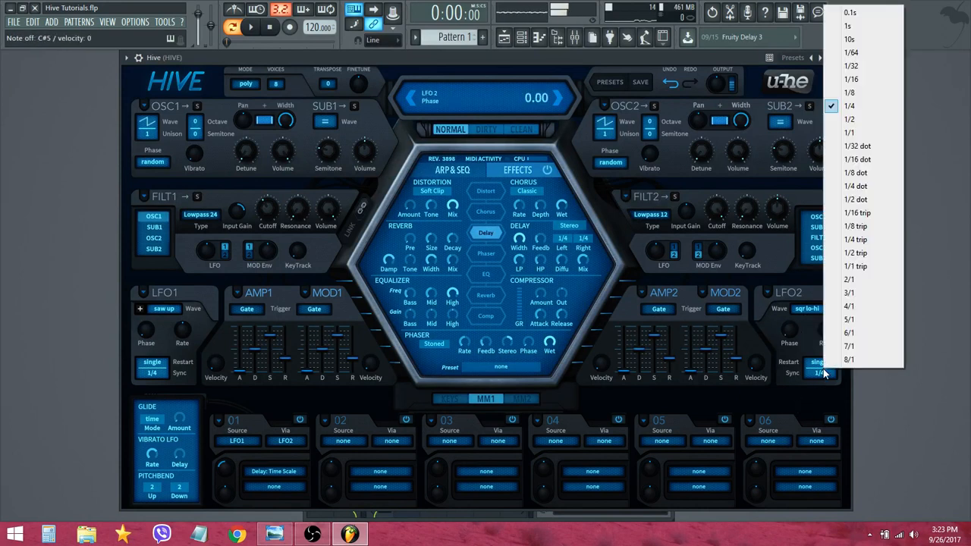
{"action": "left_click", "coordinate": [853, 119]}
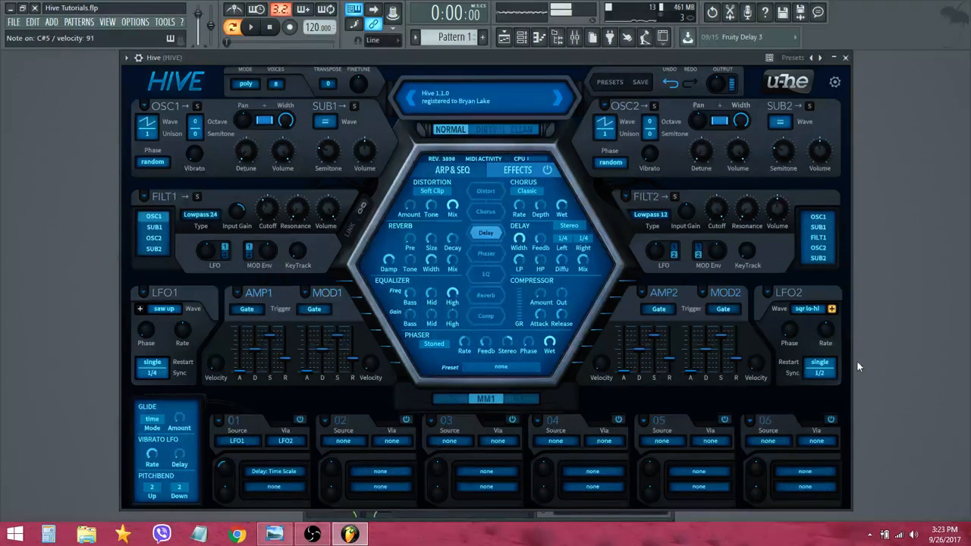
{"action": "left_click", "coordinate": [819, 372]}
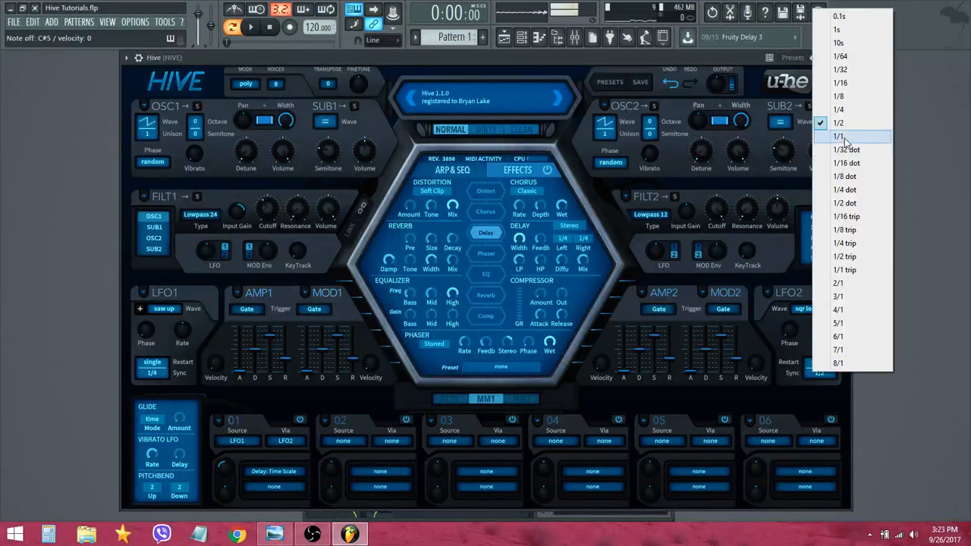
{"action": "left_click", "coordinate": [850, 110]}
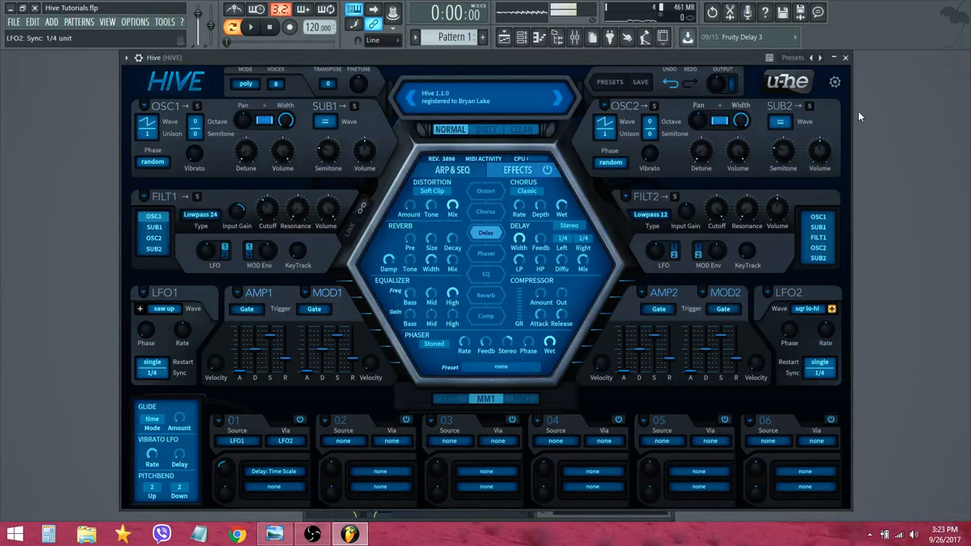
Activate the first step of the Hive channel in the channel rack.
{"action": "left_click", "coordinate": [522, 37]}
{"action": "left_click", "coordinate": [135, 88]}
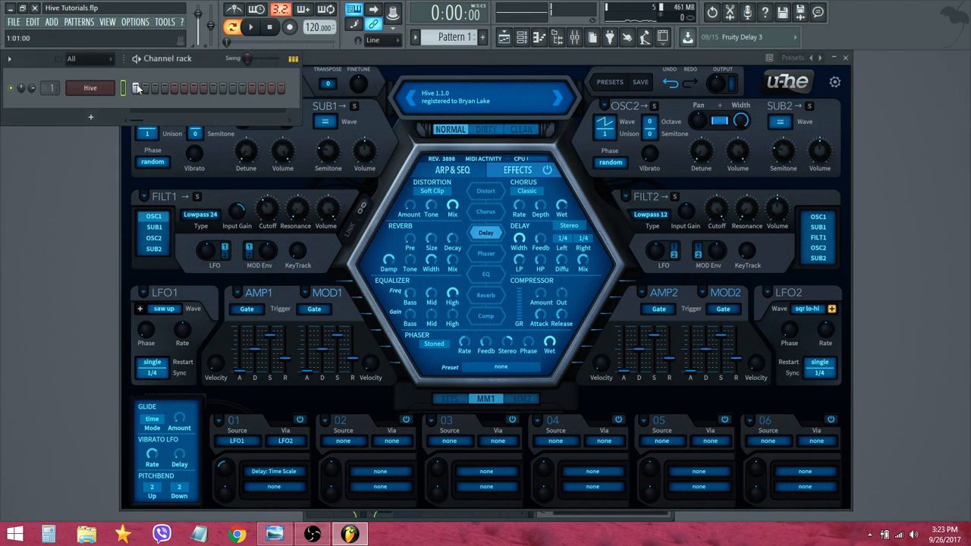
{"action": "left_click", "coordinate": [408, 58]}
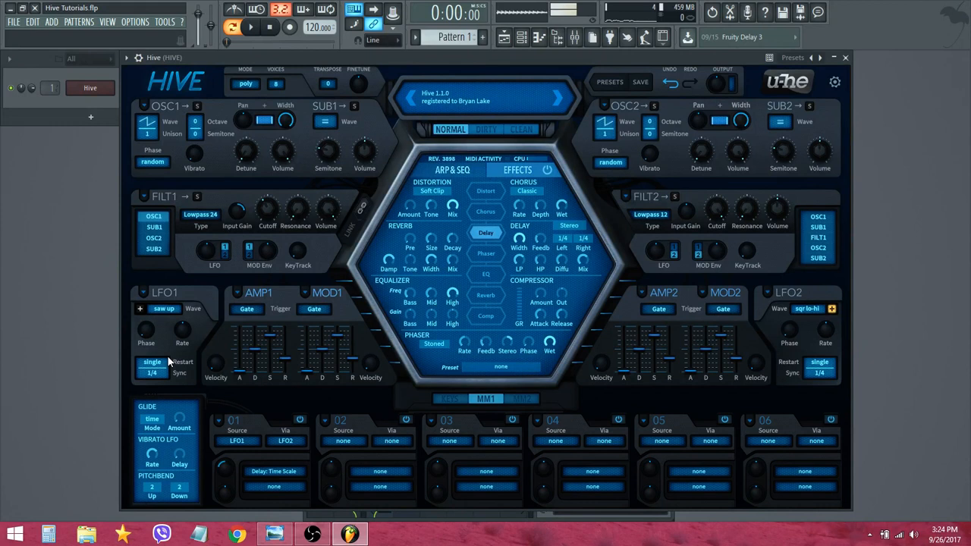
{"action": "left_click", "coordinate": [69, 112]}
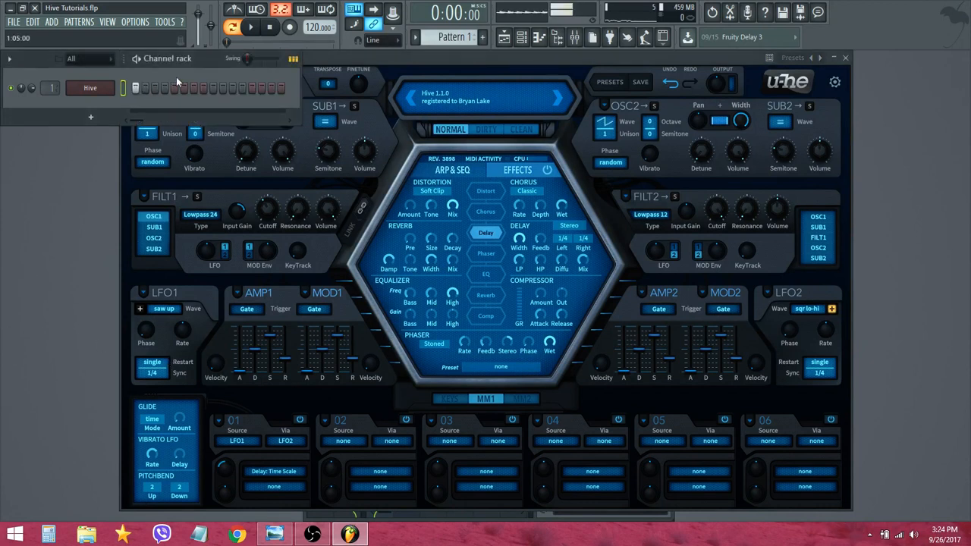
Play Pattern 1 to hear the modulated delay, bring the Hive window to the front and stop playback.
{"action": "left_click", "coordinate": [251, 28]}
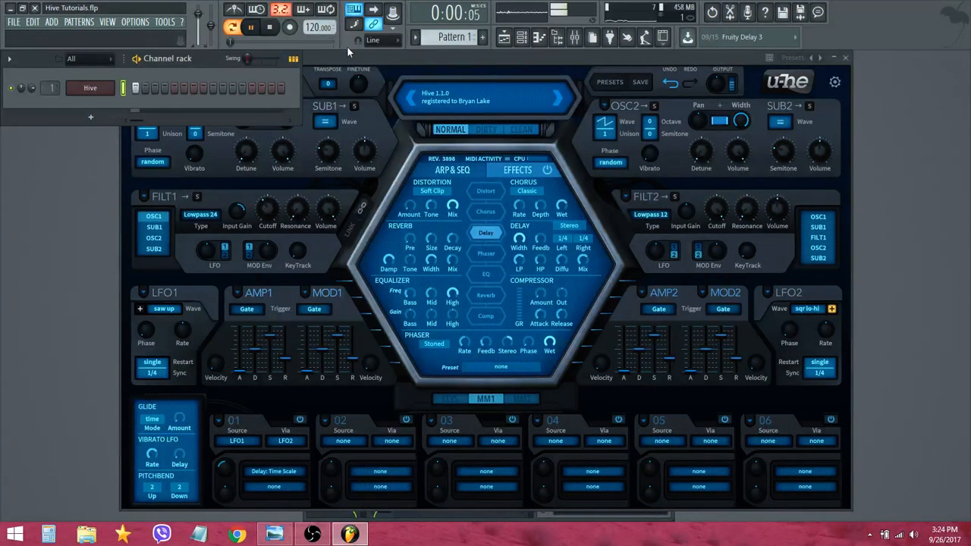
{"action": "left_click", "coordinate": [416, 39]}
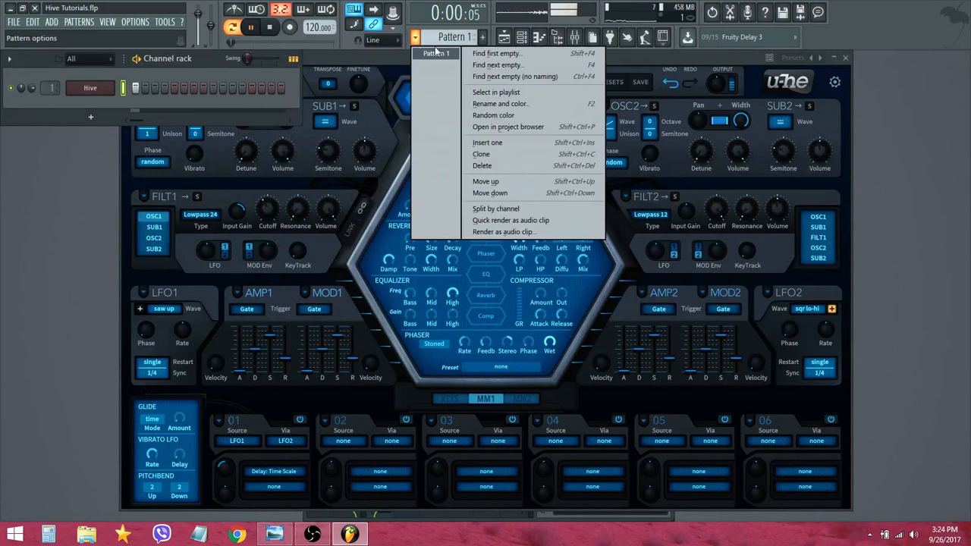
{"action": "left_click", "coordinate": [651, 59]}
{"action": "left_click", "coordinate": [650, 58]}
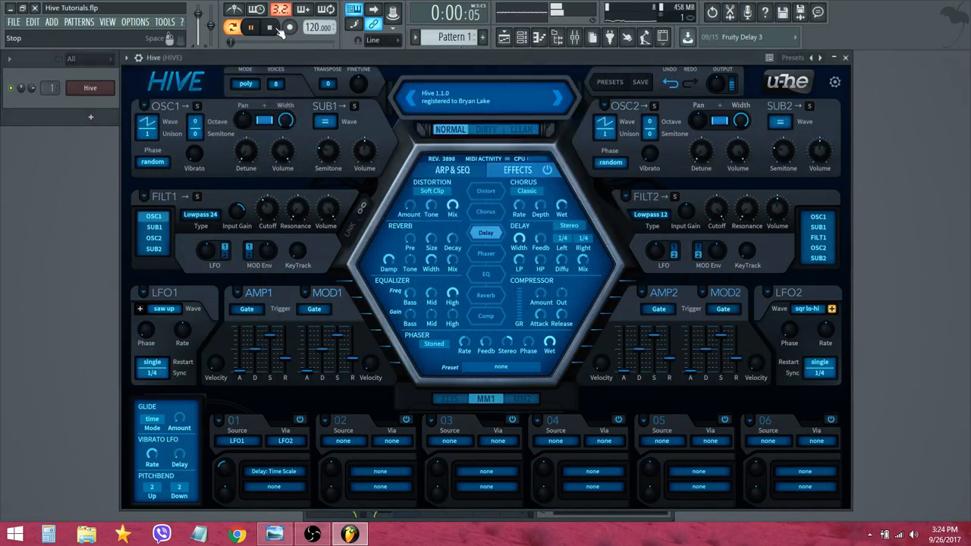
{"action": "key", "text": "space"}
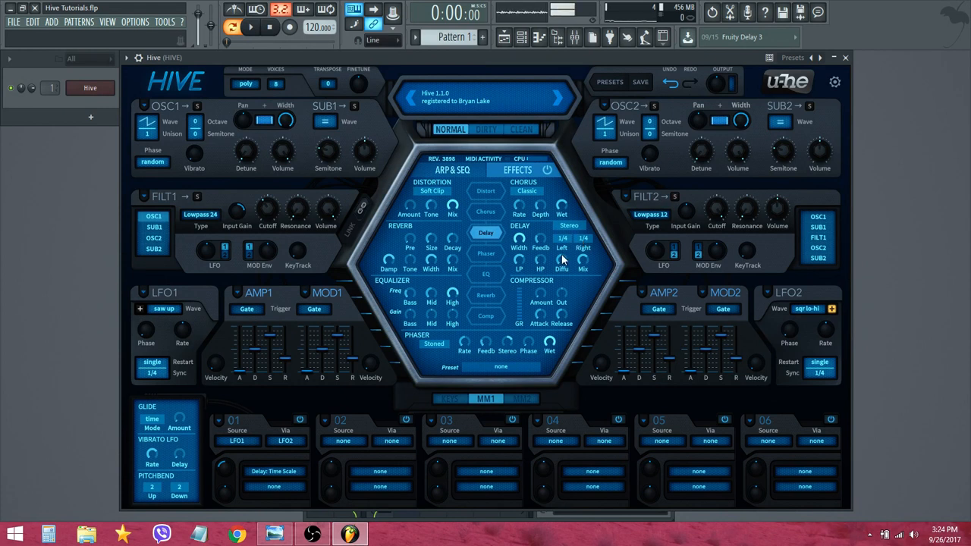
Set LFO2's sync rate to 1/2 and play Pattern 1 with the Hive window moved clear of the channel's first steps.
{"action": "left_click", "coordinate": [819, 373]}
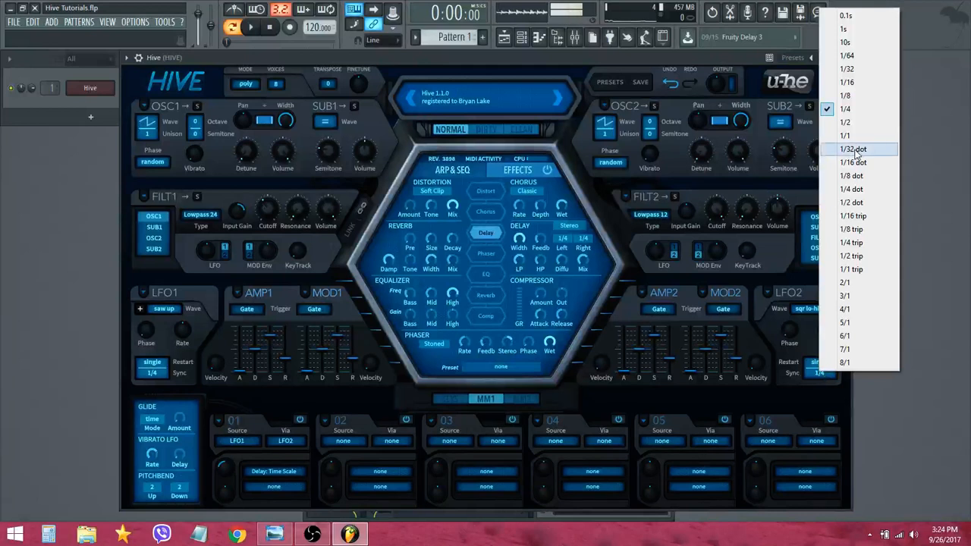
{"action": "left_click", "coordinate": [857, 122]}
{"action": "key", "text": "space"}
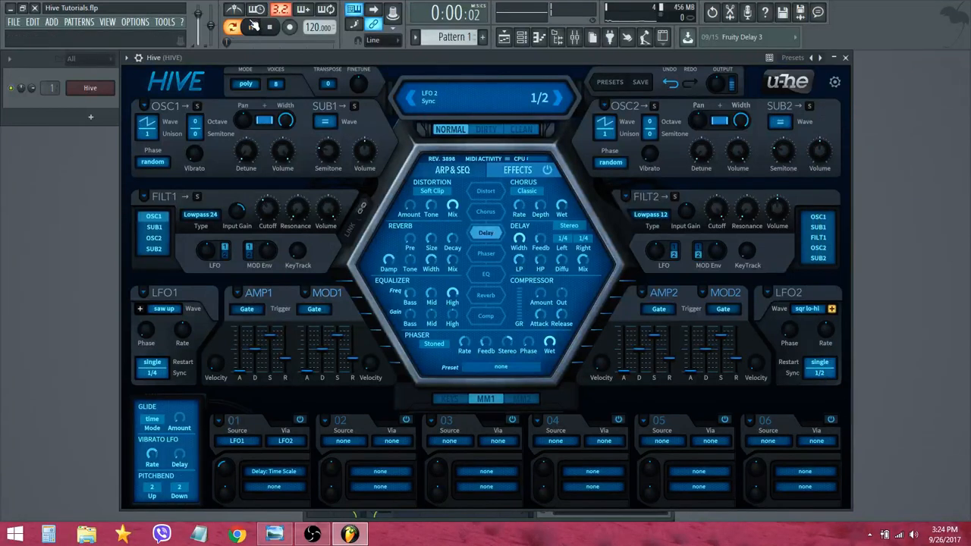
{"action": "left_click_drag", "start_coordinate": [271, 57], "coordinate": [328, 134]}
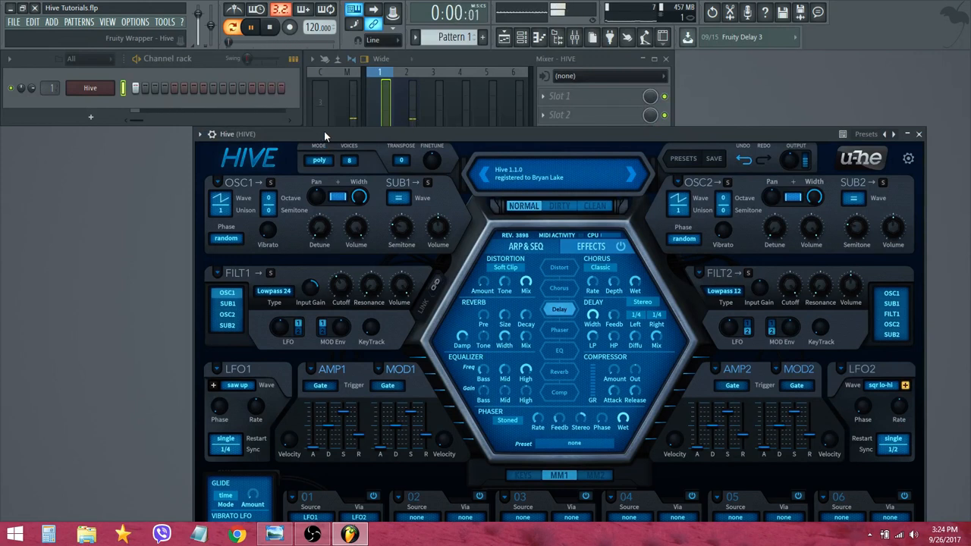
{"action": "left_click_drag", "start_coordinate": [487, 137], "coordinate": [522, 62]}
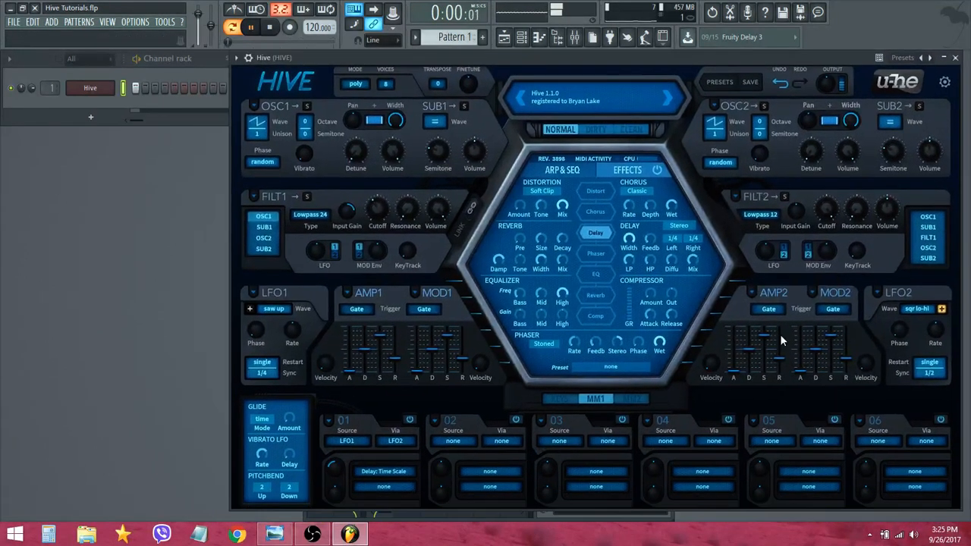
Compare the delay with its feedback at 53.50 and 0.00, settling on 48.50.
{"action": "left_click_drag", "start_coordinate": [650, 237], "coordinate": [662, 212]}
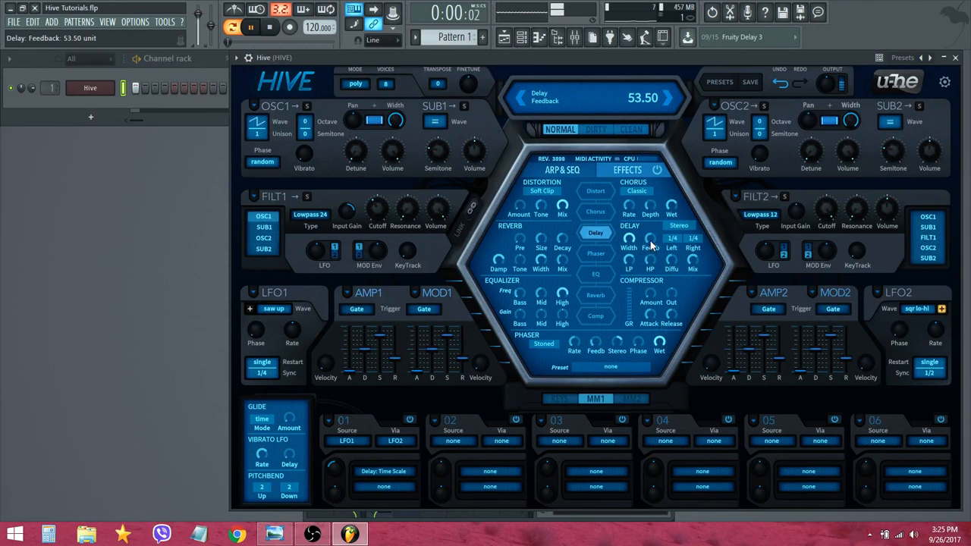
{"action": "left_click_drag", "start_coordinate": [650, 244], "coordinate": [641, 304]}
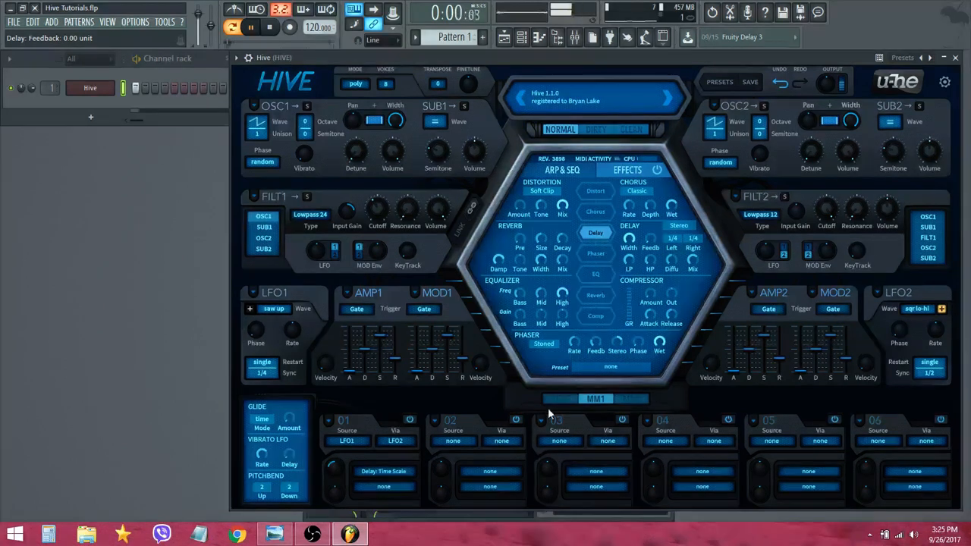
{"action": "left_click", "coordinate": [629, 261]}
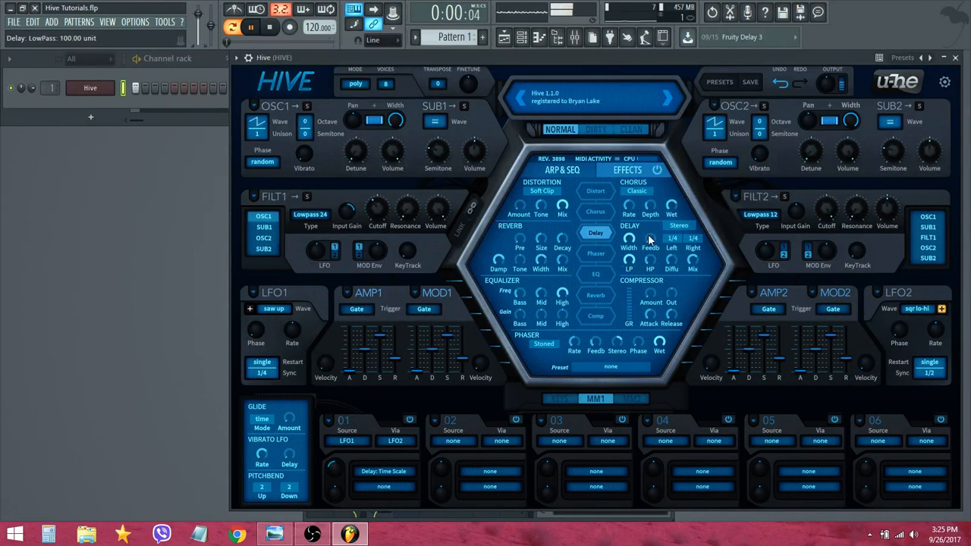
{"action": "left_click_drag", "start_coordinate": [647, 239], "coordinate": [675, 188]}
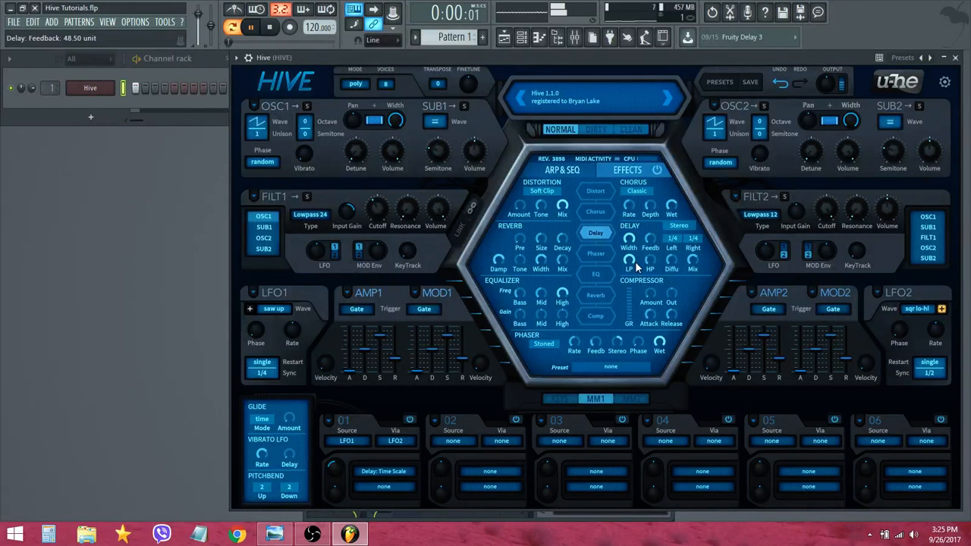
Raise the delay's high-pass to 55.00 and fine-tune it down to 50.00.
{"action": "mouse_move", "coordinate": [634, 258]}
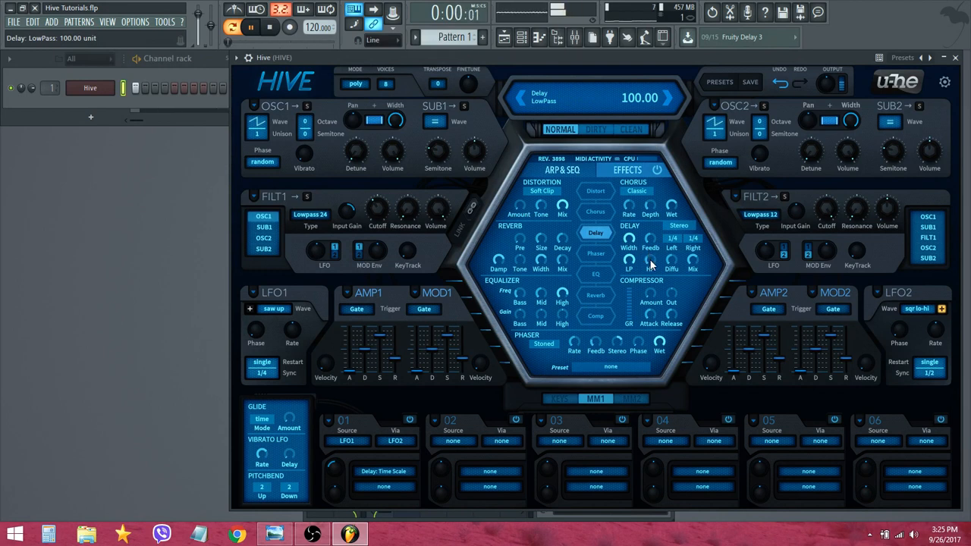
{"action": "left_click_drag", "start_coordinate": [655, 259], "coordinate": [661, 235]}
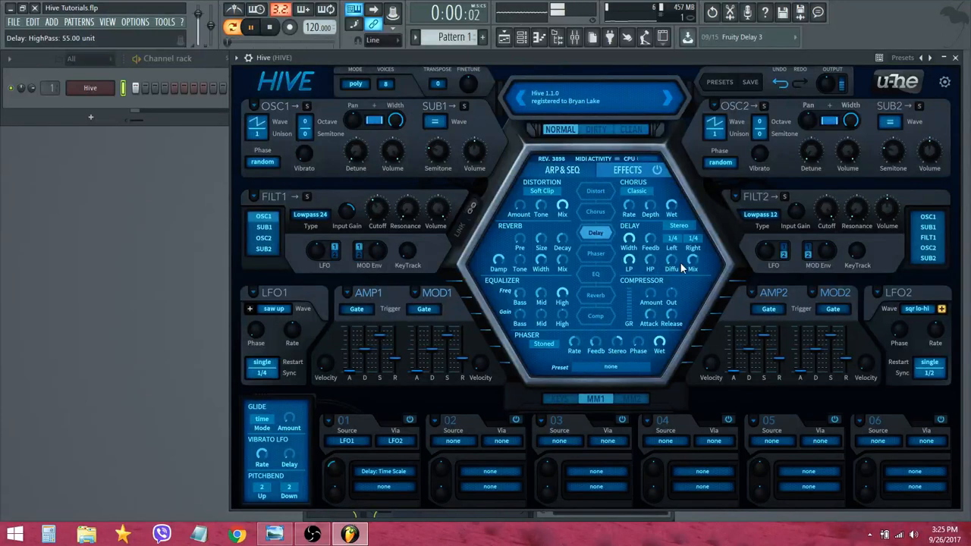
{"action": "scroll", "coordinate": [652, 258], "scroll_direction": "down", "scroll_amount": 1}
{"action": "scroll", "coordinate": [653, 259], "scroll_direction": "down", "scroll_amount": 3}
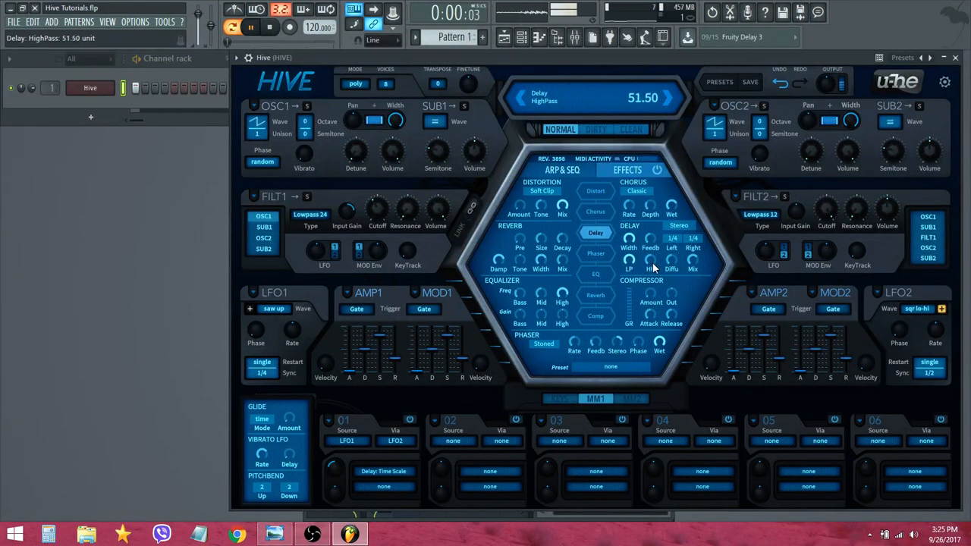
{"action": "scroll", "coordinate": [653, 269], "scroll_direction": "down", "scroll_amount": 2}
{"action": "scroll", "coordinate": [653, 269], "scroll_direction": "up", "scroll_amount": 2}
{"action": "scroll", "coordinate": [652, 270], "scroll_direction": "down", "scroll_amount": 1}
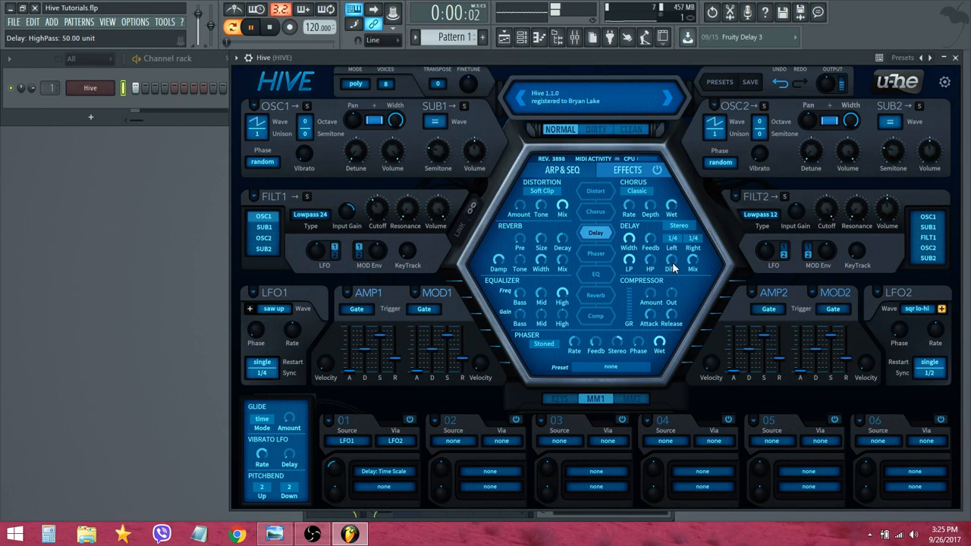
Set the delay's dry/wet mix to 67.50 and its left delay time to 1/8.
{"action": "scroll", "coordinate": [691, 264], "scroll_direction": "up", "scroll_amount": 3}
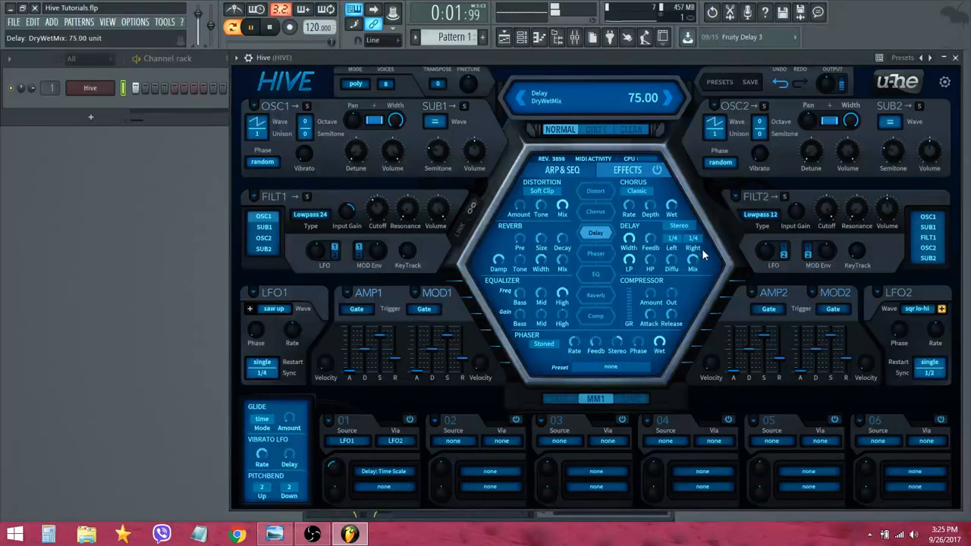
{"action": "left_click_drag", "start_coordinate": [703, 250], "coordinate": [697, 258]}
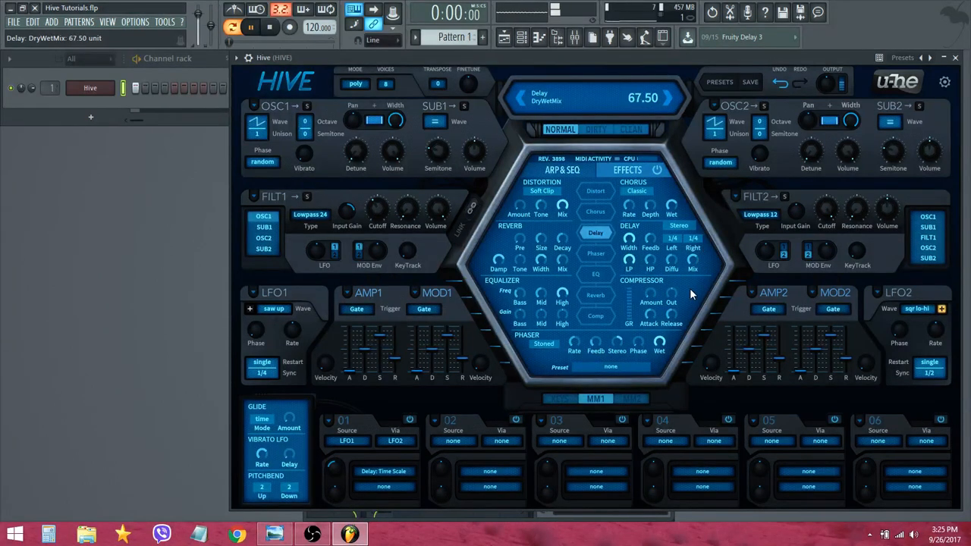
{"action": "left_click", "coordinate": [672, 240]}
{"action": "left_click", "coordinate": [698, 326]}
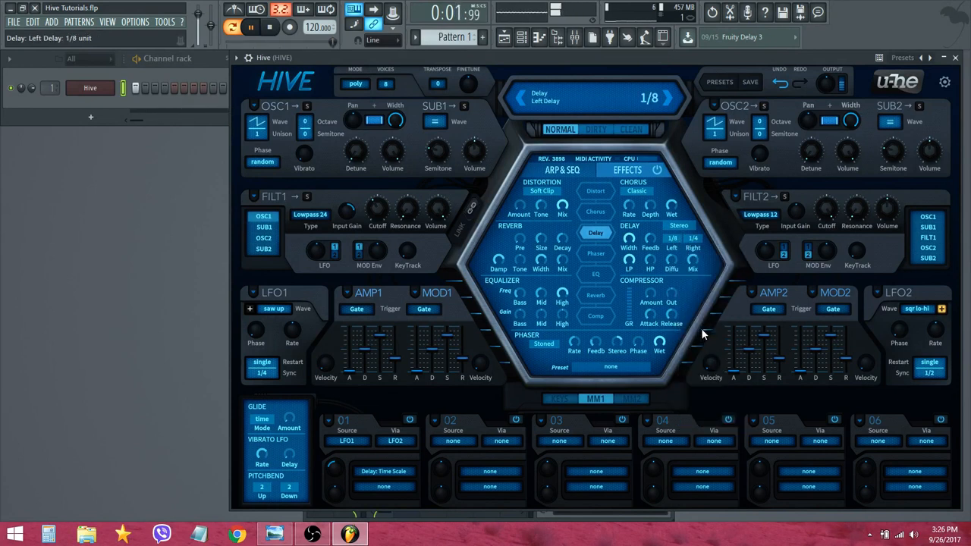
{"action": "left_click", "coordinate": [671, 240]}
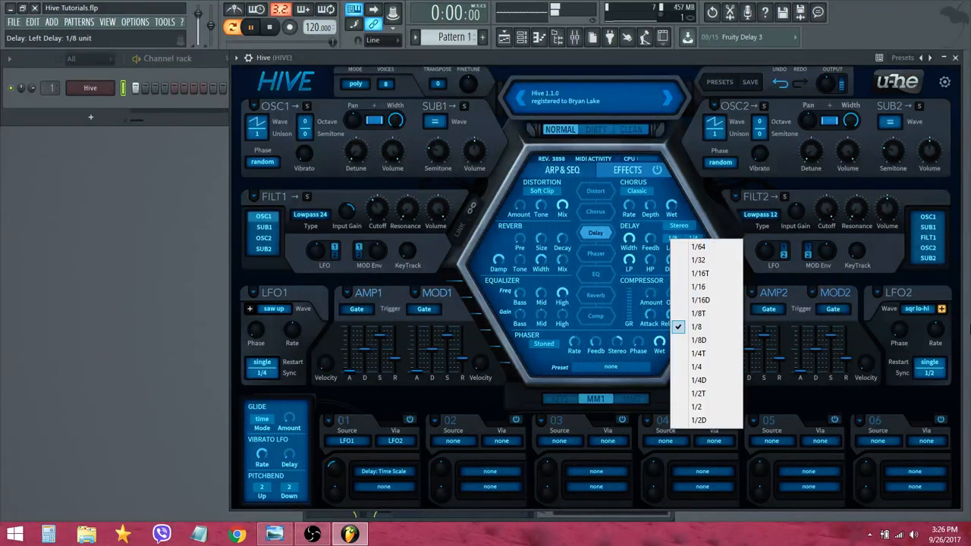
Set LFO2's phase to about 24.50 and the delay's diffuse to about 29.00.
{"action": "left_click_drag", "start_coordinate": [903, 336], "coordinate": [912, 307]}
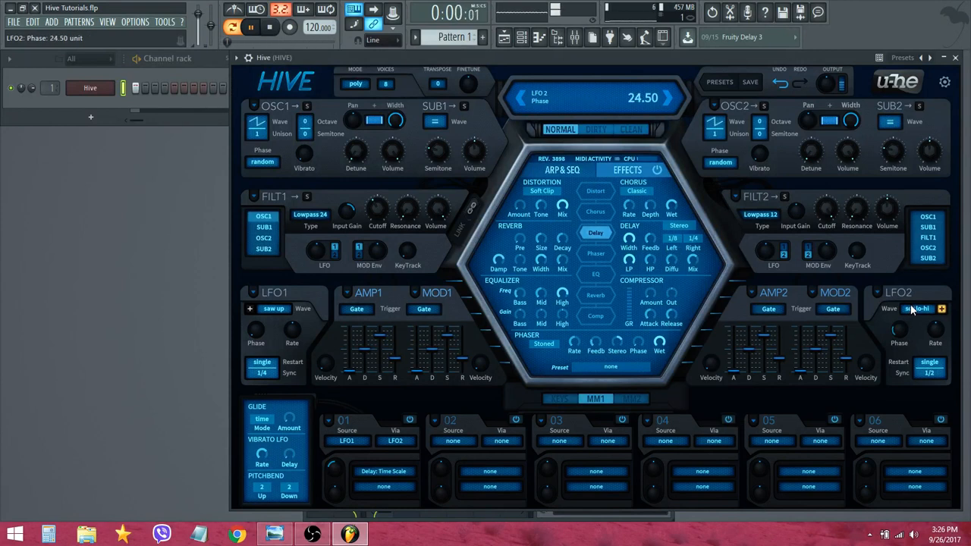
{"action": "left_click_drag", "start_coordinate": [900, 334], "coordinate": [900, 333]}
{"action": "left_click_drag", "start_coordinate": [673, 259], "coordinate": [675, 290]}
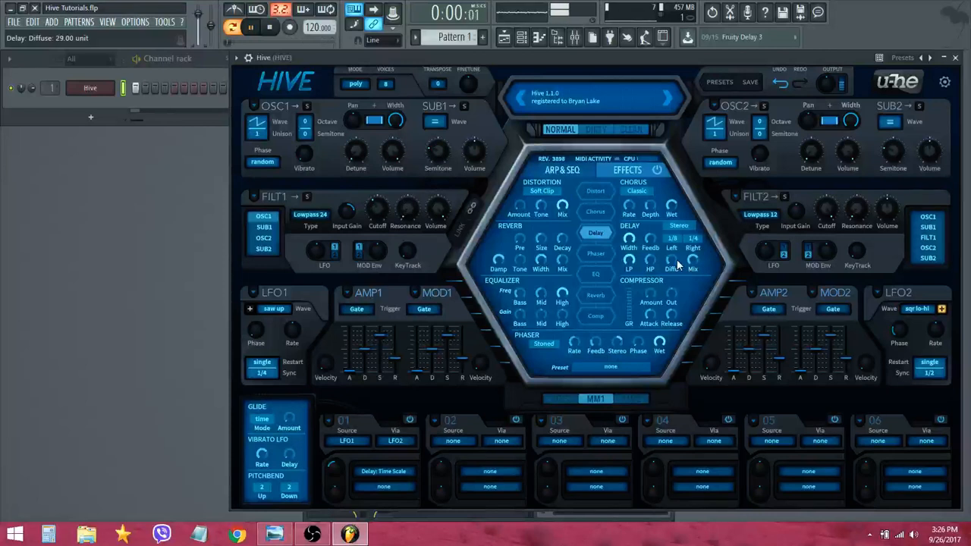
{"action": "mouse_move", "coordinate": [677, 264]}
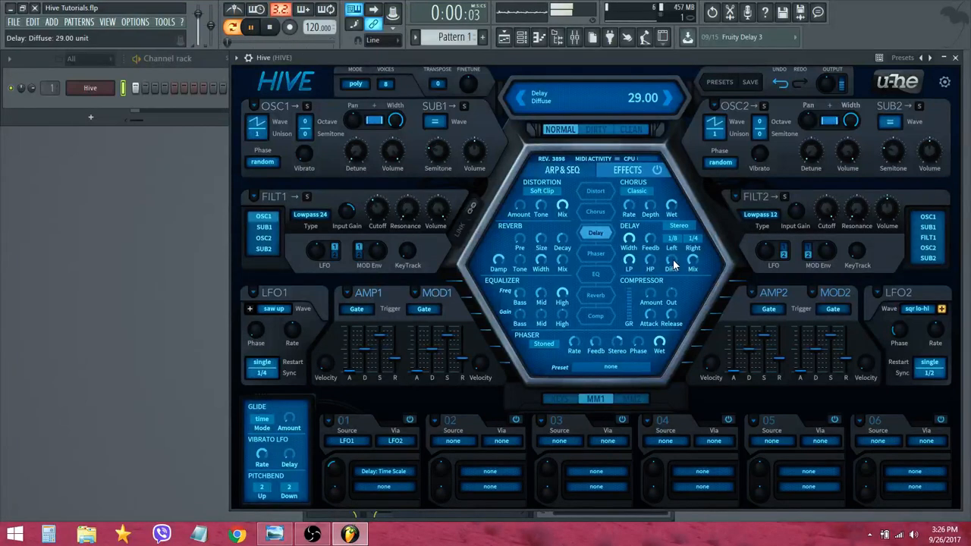
{"action": "scroll", "coordinate": [672, 262], "scroll_direction": "up", "scroll_amount": 1}
Raise the delay feedback to 91.00 and modulate it from LFO2 in matrix slot 02 at a depth of -62.00.
{"action": "left_click_drag", "start_coordinate": [653, 237], "coordinate": [680, 195]}
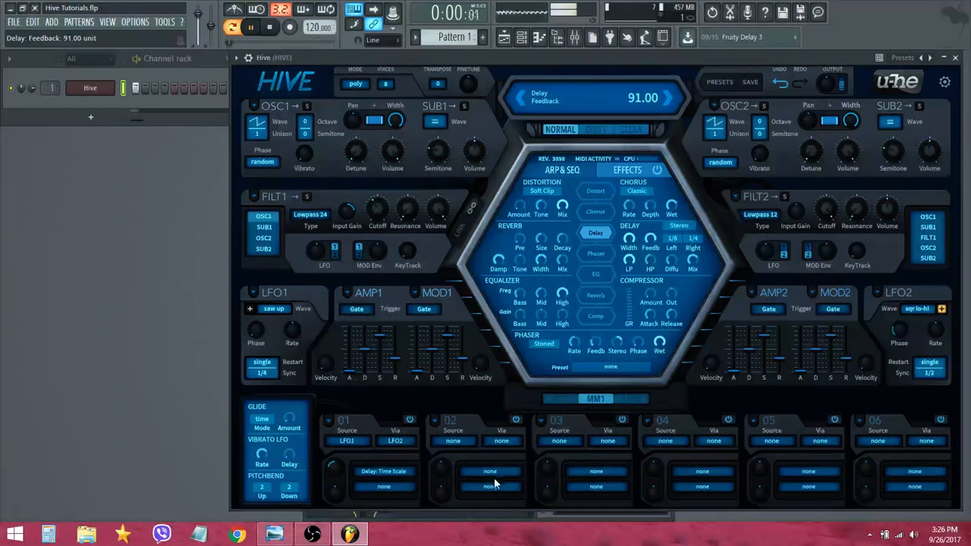
{"action": "left_click_drag", "start_coordinate": [490, 471], "coordinate": [653, 238]}
{"action": "left_click", "coordinate": [453, 440]}
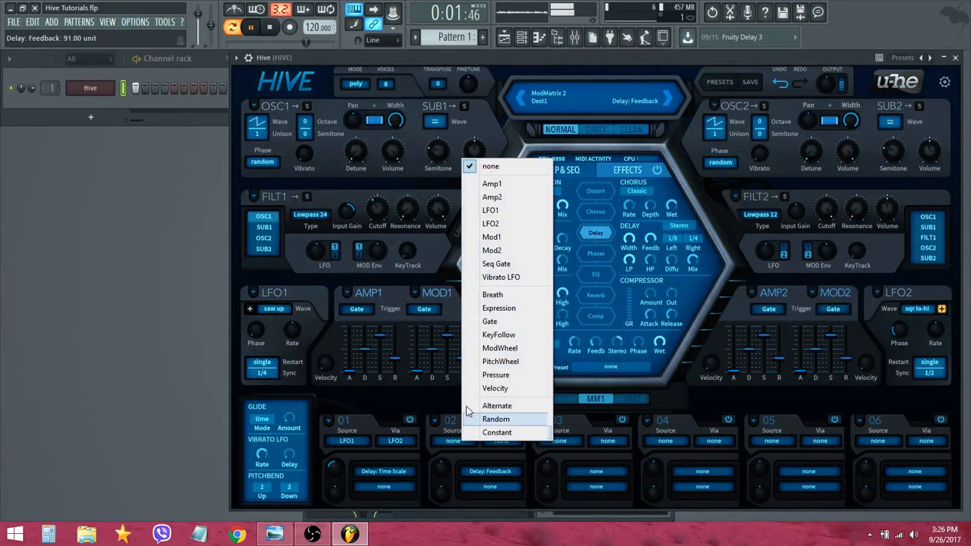
{"action": "left_click", "coordinate": [490, 223]}
{"action": "left_click_drag", "start_coordinate": [441, 470], "coordinate": [440, 495]}
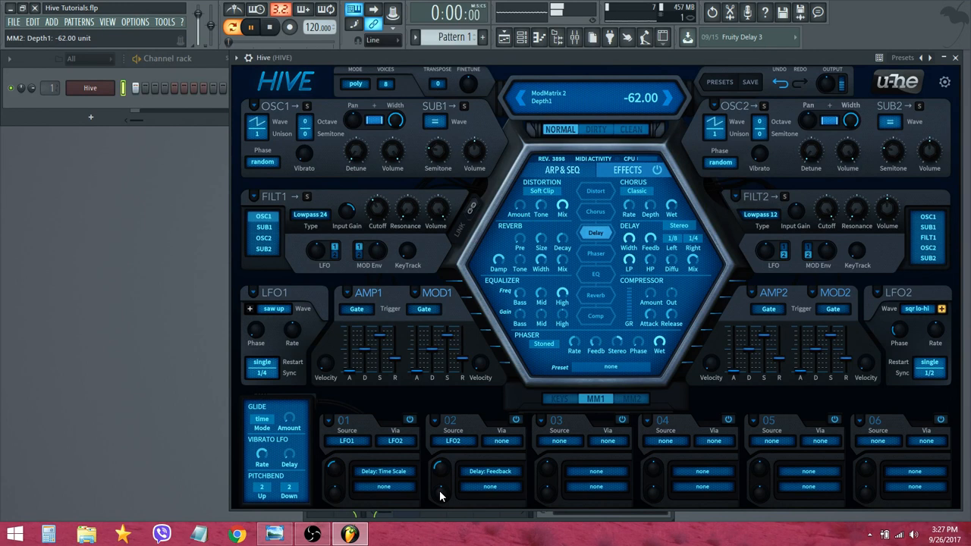
Set the delay's dry/wet mix to 75.50 and FILT1's input gain to 6.20.
{"action": "left_click", "coordinate": [693, 260]}
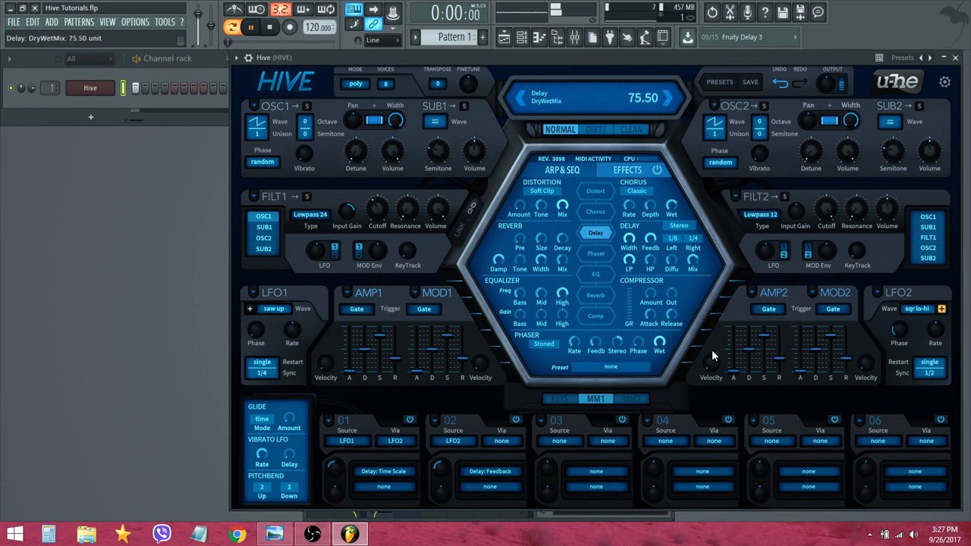
{"action": "left_click", "coordinate": [373, 206]}
{"action": "left_click_drag", "start_coordinate": [373, 206], "coordinate": [356, 214]}
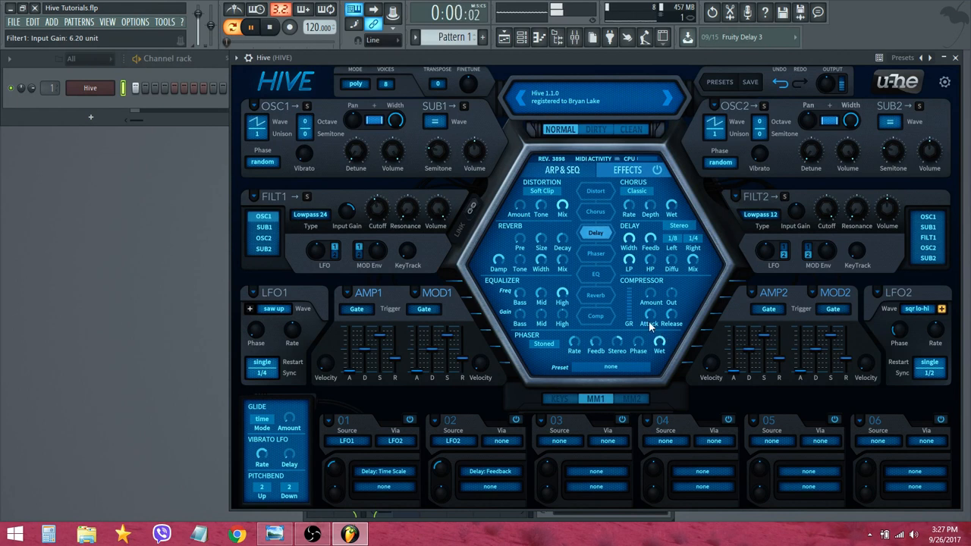
Enable the reverb with its mix at 75.00 and modulate that mix negatively as the second target of matrix slot 02.
{"action": "left_click", "coordinate": [600, 296]}
{"action": "left_click_drag", "start_coordinate": [562, 265], "coordinate": [555, 277]}
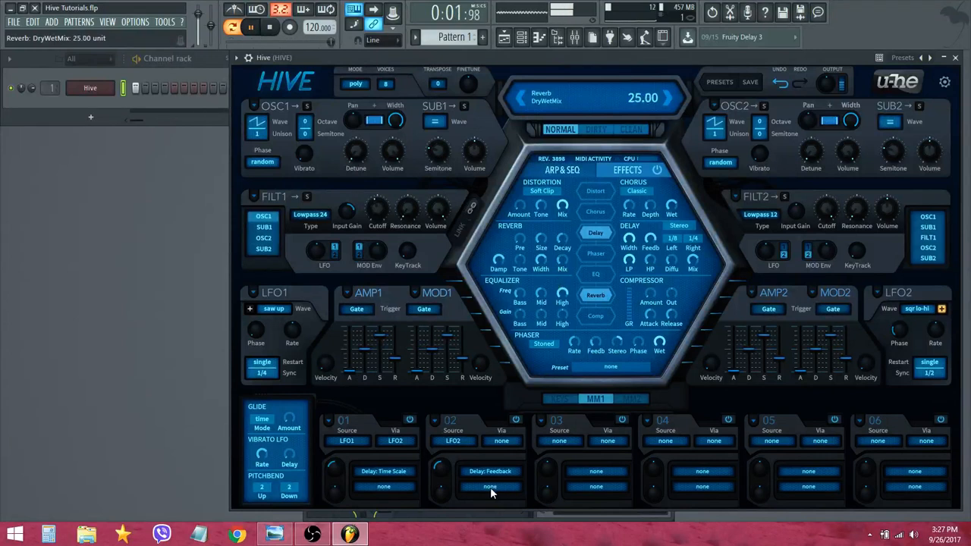
{"action": "left_click_drag", "start_coordinate": [490, 487], "coordinate": [563, 258]}
{"action": "left_click_drag", "start_coordinate": [441, 493], "coordinate": [440, 518]}
{"action": "left_click_drag", "start_coordinate": [565, 269], "coordinate": [601, 192]}
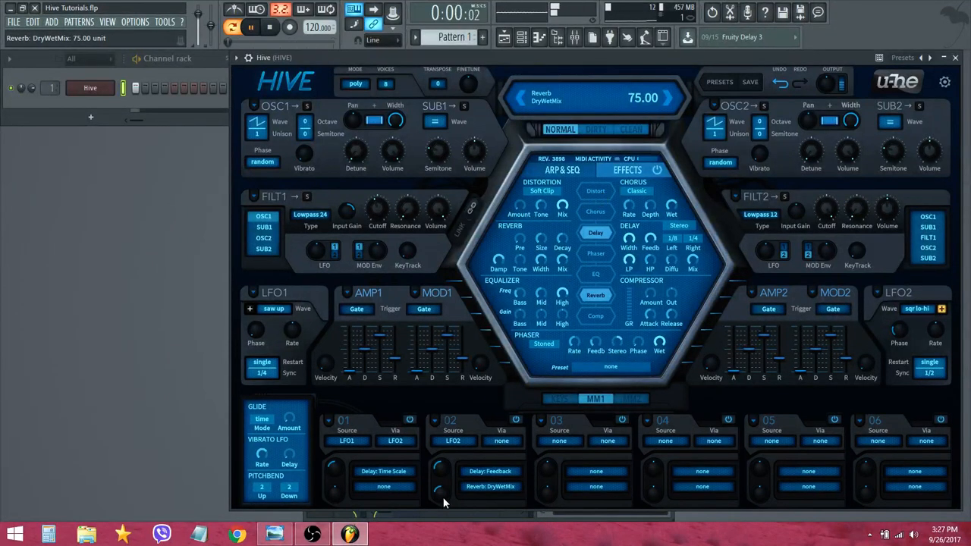
{"action": "left_click_drag", "start_coordinate": [441, 496], "coordinate": [440, 490]}
Increase the reverb's size and width.
{"action": "left_click", "coordinate": [561, 263]}
{"action": "left_click_drag", "start_coordinate": [542, 241], "coordinate": [575, 208]}
{"action": "left_click_drag", "start_coordinate": [540, 261], "coordinate": [557, 240]}
Set the delay's width to 97.50 and its dry/wet mix to 66.50.
{"action": "left_click_drag", "start_coordinate": [631, 242], "coordinate": [636, 240]}
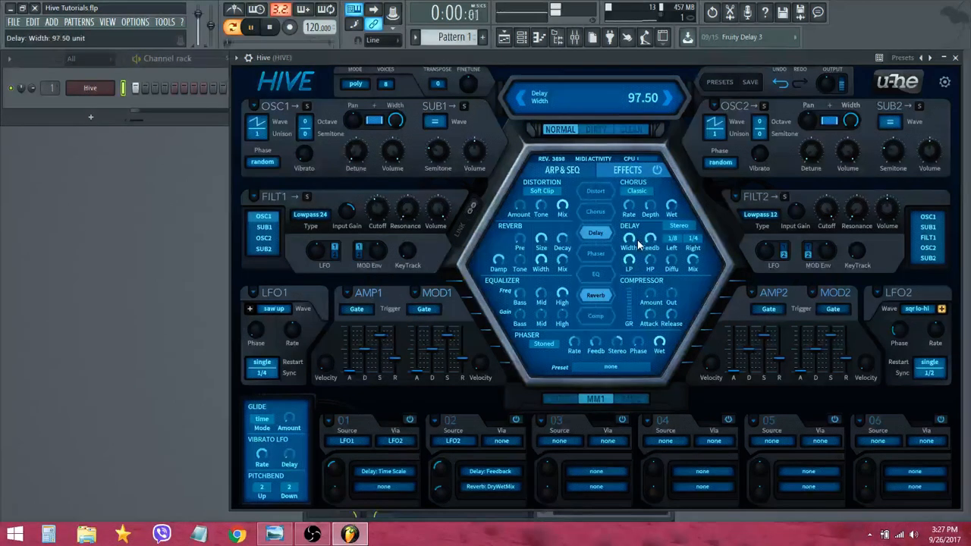
{"action": "left_click", "coordinate": [671, 261]}
{"action": "left_click_drag", "start_coordinate": [698, 264], "coordinate": [692, 271]}
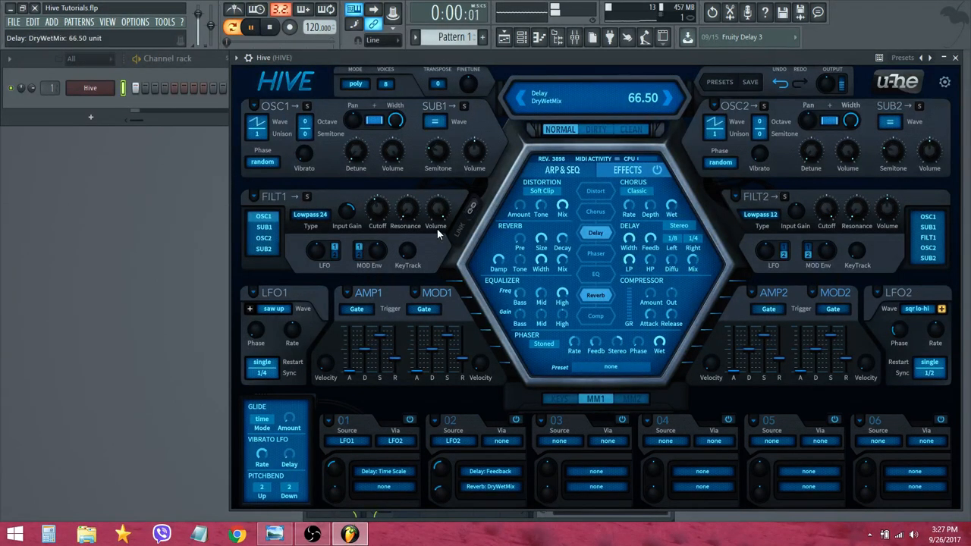
Switch SUB1's wave to Square and feed it into FILT1 at a sub volume of 31.50.
{"action": "left_click", "coordinate": [434, 121]}
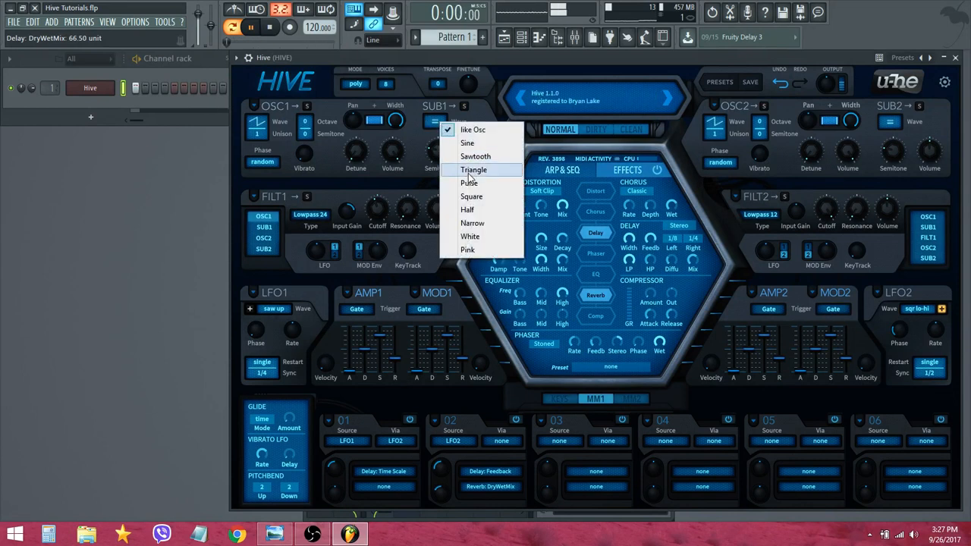
{"action": "left_click", "coordinate": [469, 197]}
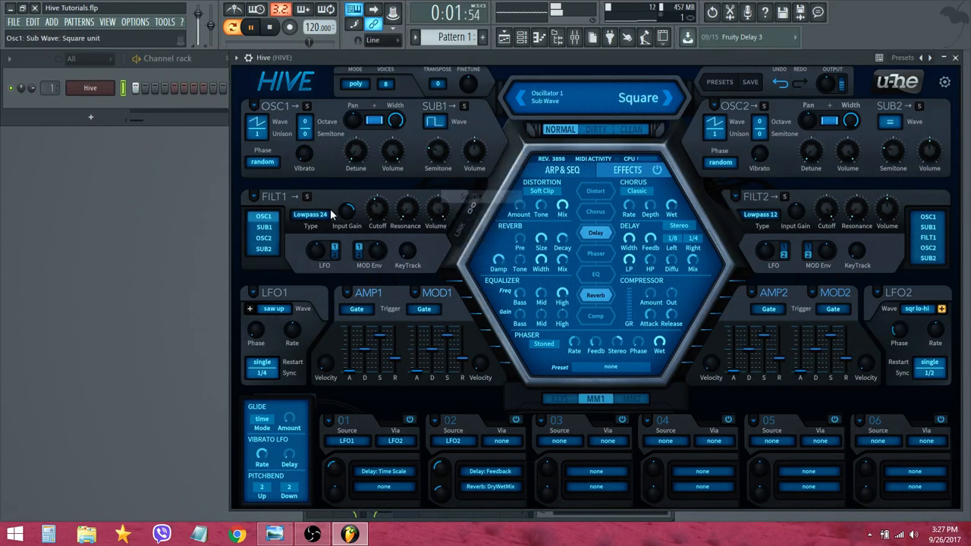
{"action": "left_click", "coordinate": [264, 227]}
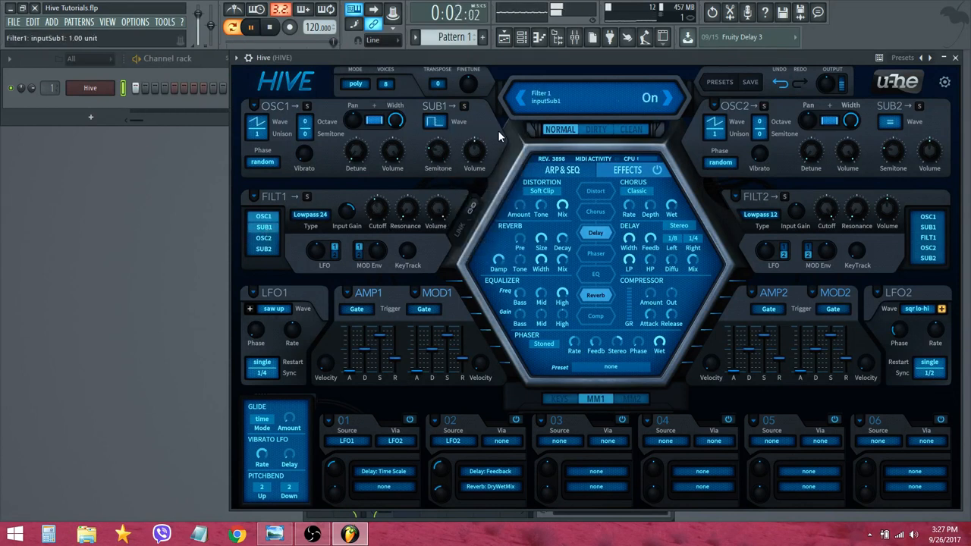
{"action": "left_click_drag", "start_coordinate": [475, 150], "coordinate": [476, 171]}
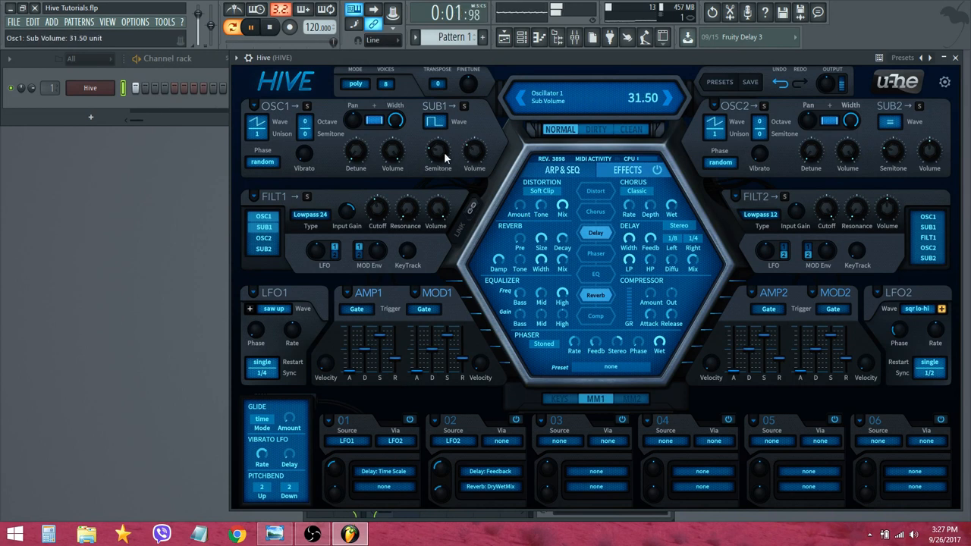
Give OSC1 10 unison voices with adjusted detune and set FILT1's cutoff to 79.50.
{"action": "left_click", "coordinate": [257, 133]}
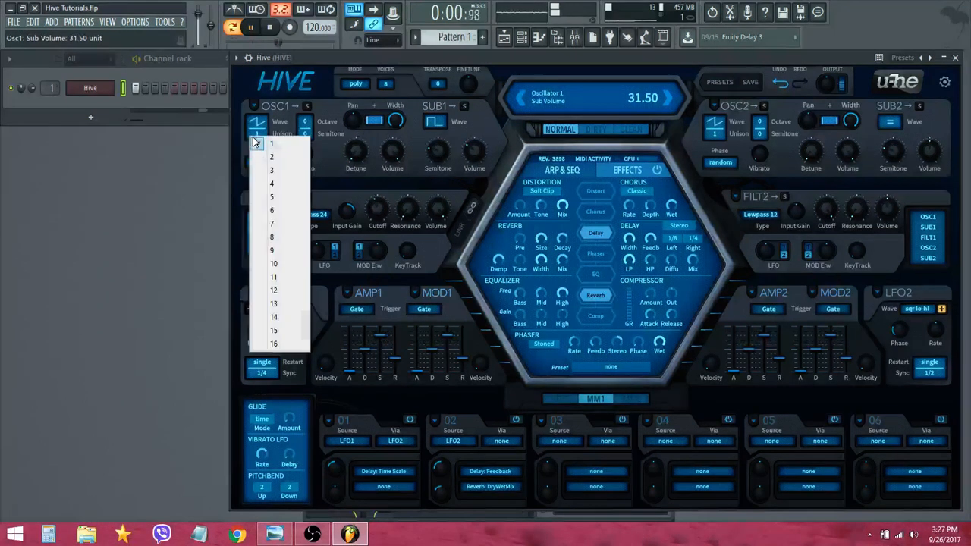
{"action": "left_click", "coordinate": [273, 264]}
{"action": "mouse_move", "coordinate": [357, 156]}
{"action": "left_mouse_down"}
{"action": "mouse_move", "coordinate": [363, 141]}
{"action": "mouse_move", "coordinate": [357, 152]}
{"action": "left_mouse_up"}
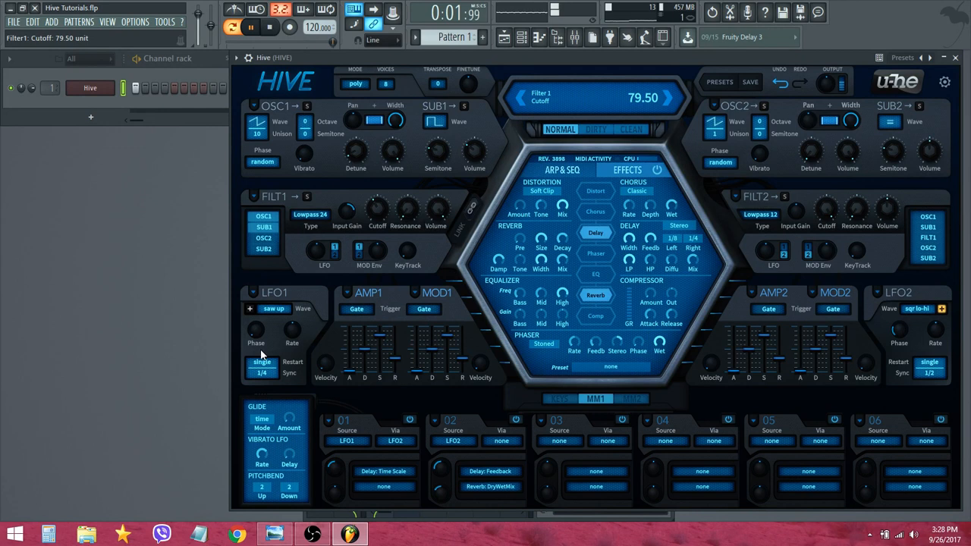
Trigger MOD1 from LFO 1 with decay 29.00 and sustain 0.00, and set FILT1's envelope depth to 30.00.
{"action": "left_click", "coordinate": [425, 309]}
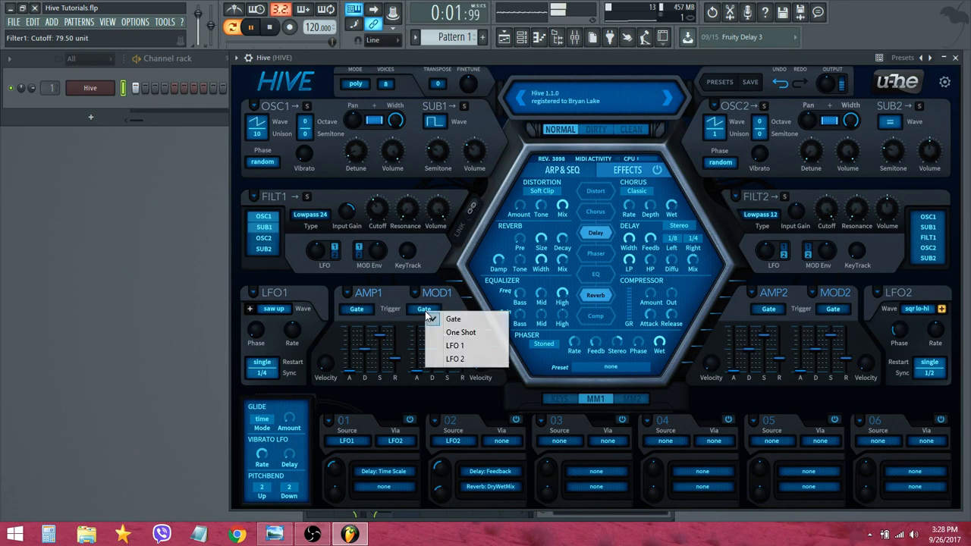
{"action": "left_click", "coordinate": [443, 345]}
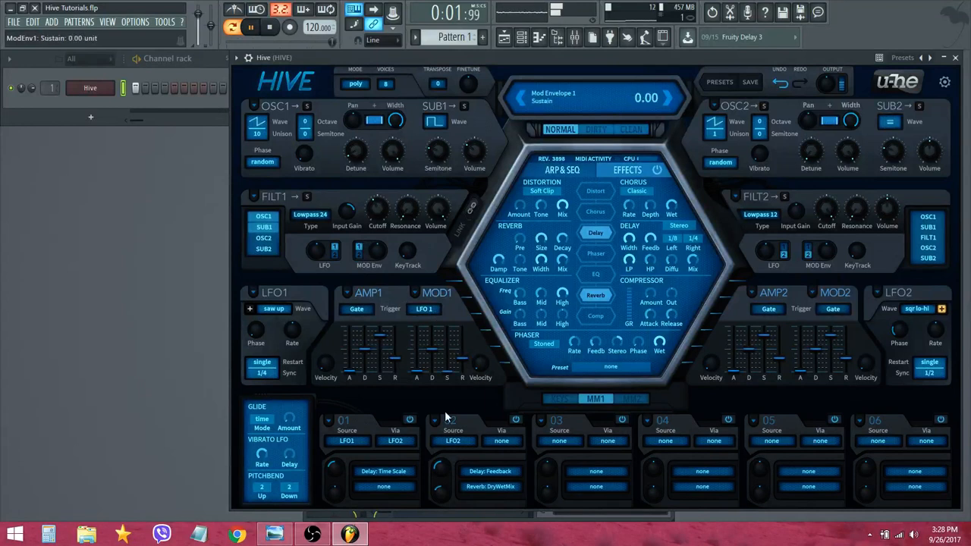
{"action": "left_click_drag", "start_coordinate": [433, 346], "coordinate": [434, 361]}
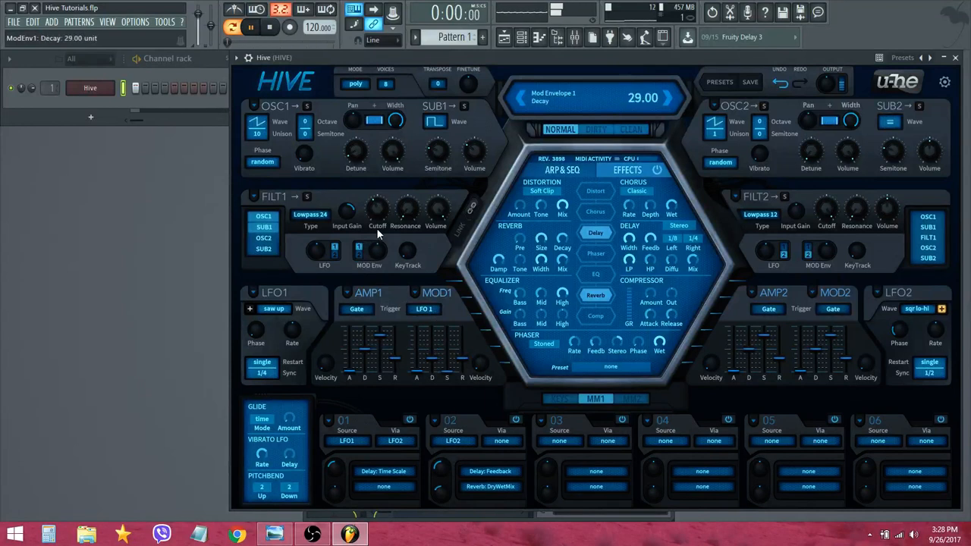
{"action": "mouse_move", "coordinate": [380, 251]}
{"action": "left_mouse_down"}
{"action": "mouse_move", "coordinate": [385, 230]}
{"action": "mouse_move", "coordinate": [388, 251]}
{"action": "left_mouse_up"}
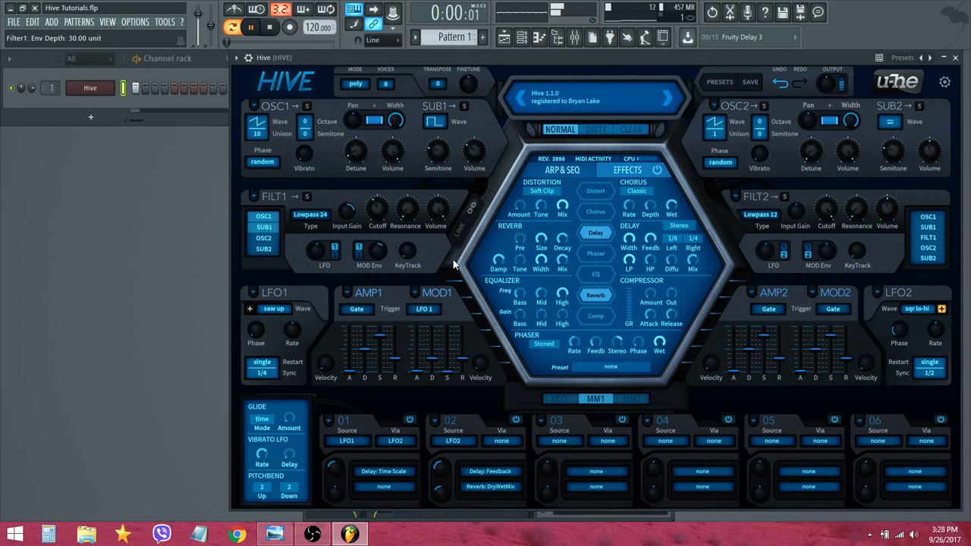
Save the patch as preset "-- WIP --", overwriting the existing one, and stop playback.
{"action": "left_click", "coordinate": [750, 81]}
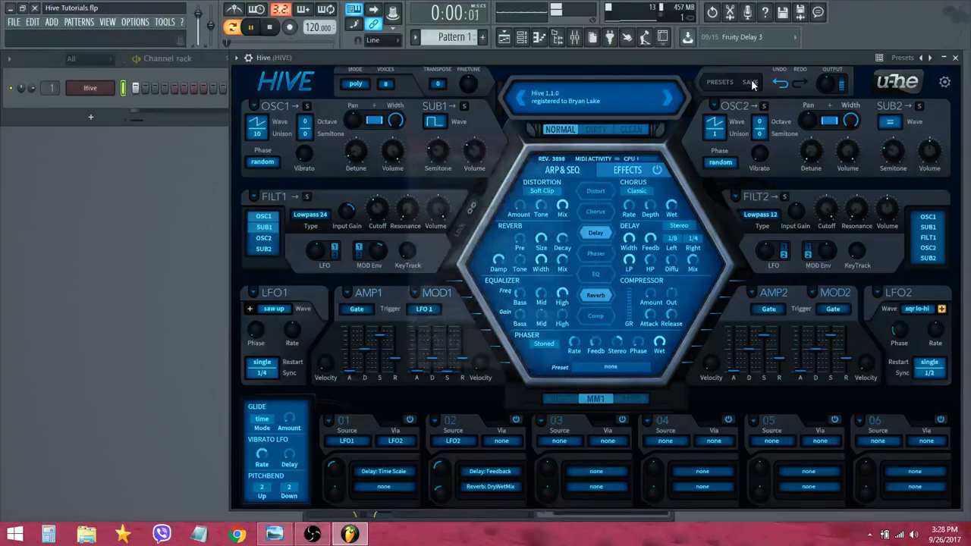
{"action": "left_click_drag", "start_coordinate": [430, 174], "coordinate": [417, 175]}
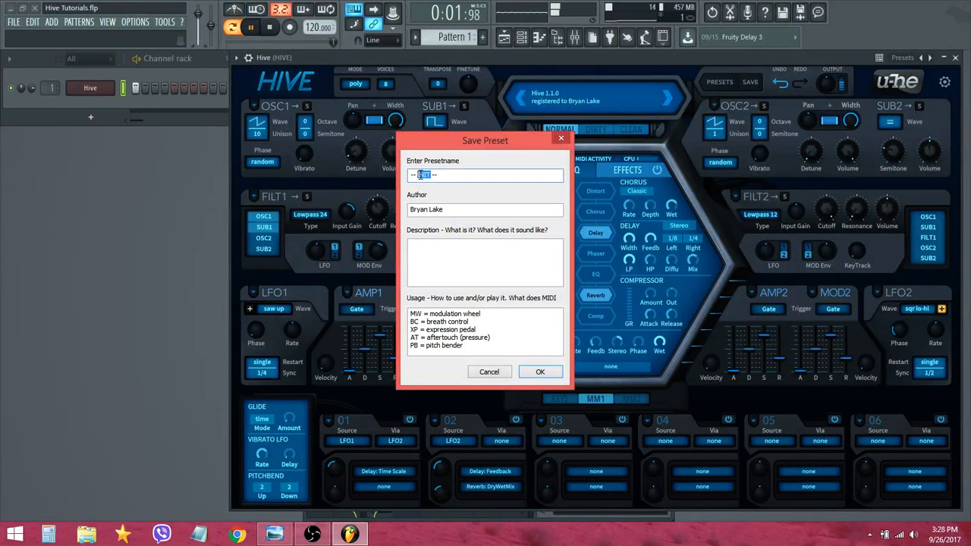
{"action": "type", "text": "WIP"}
{"action": "left_click", "coordinate": [540, 375]}
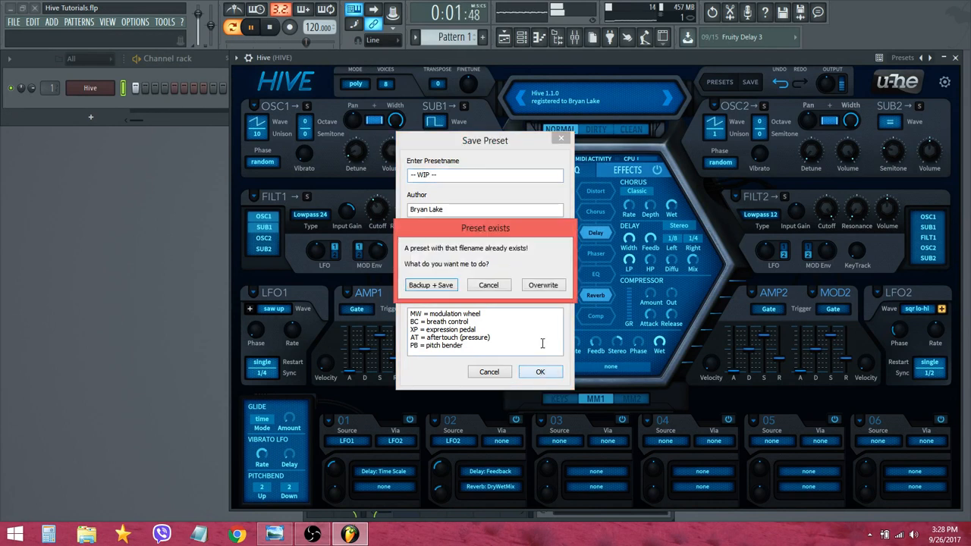
{"action": "left_click", "coordinate": [543, 284]}
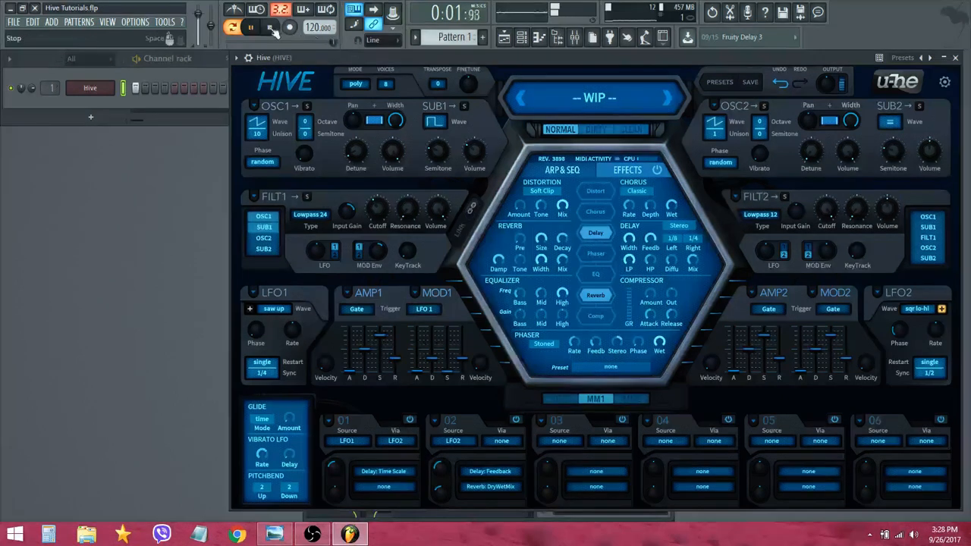
{"action": "key", "text": "space"}
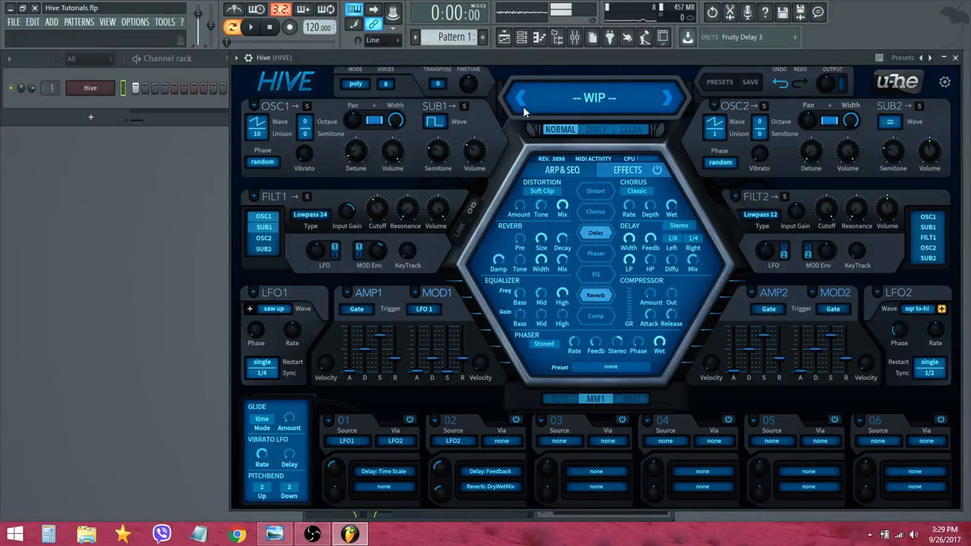
Check the U-HE Hive Pitch Shifted Delay Lines chart in Windows Photo Viewer and return to Hive's delay time modulation slot.
{"action": "left_click", "coordinate": [899, 330]}
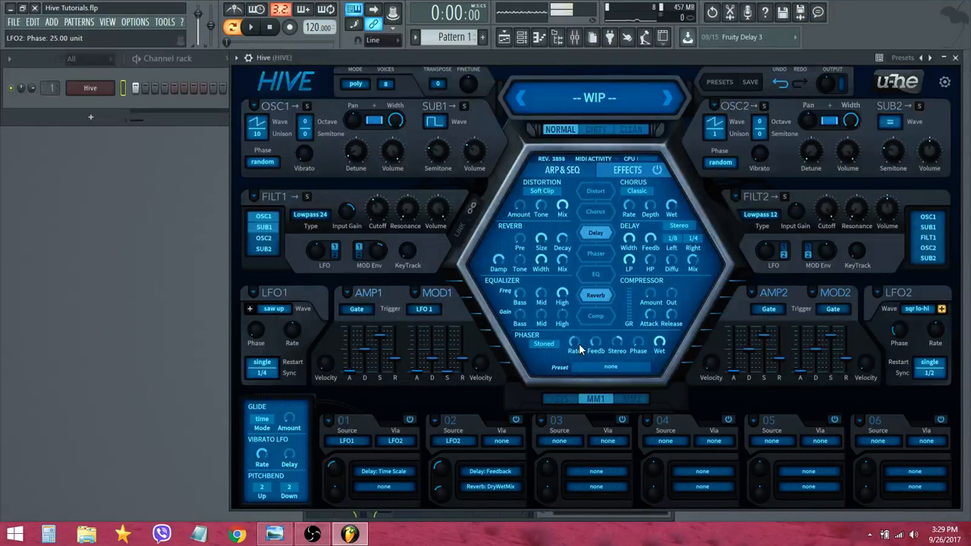
{"action": "left_click", "coordinate": [292, 534]}
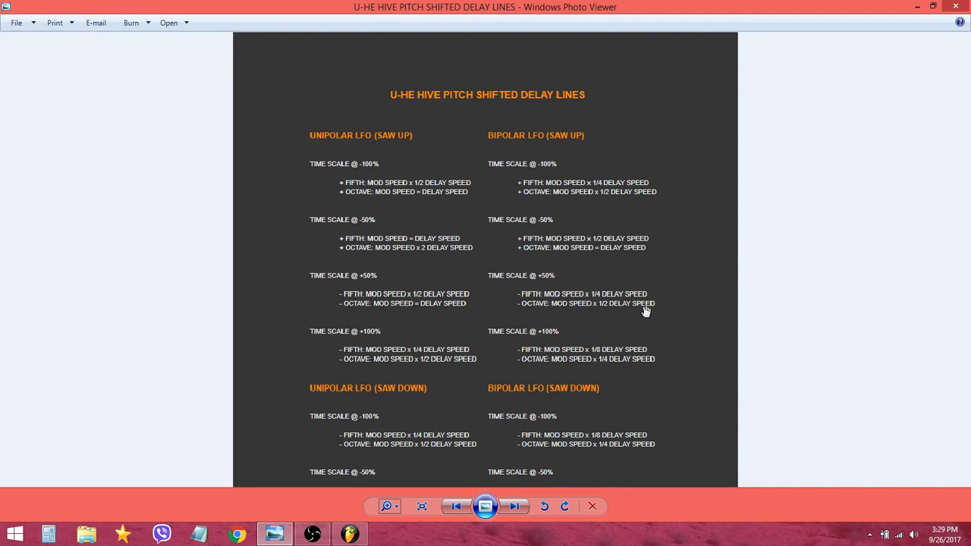
{"action": "left_click_drag", "start_coordinate": [646, 311], "coordinate": [640, 271]}
{"action": "left_click", "coordinate": [350, 535]}
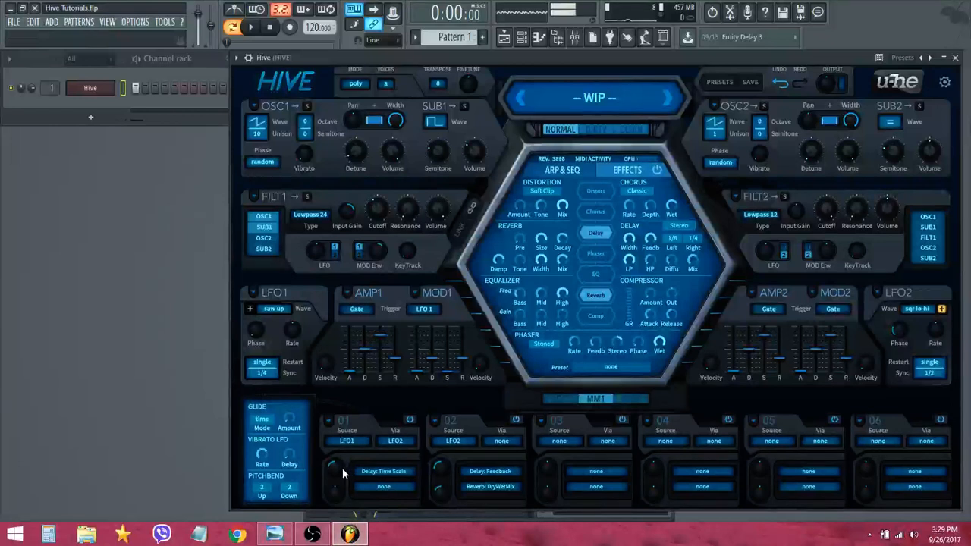
{"action": "mouse_move", "coordinate": [339, 468]}
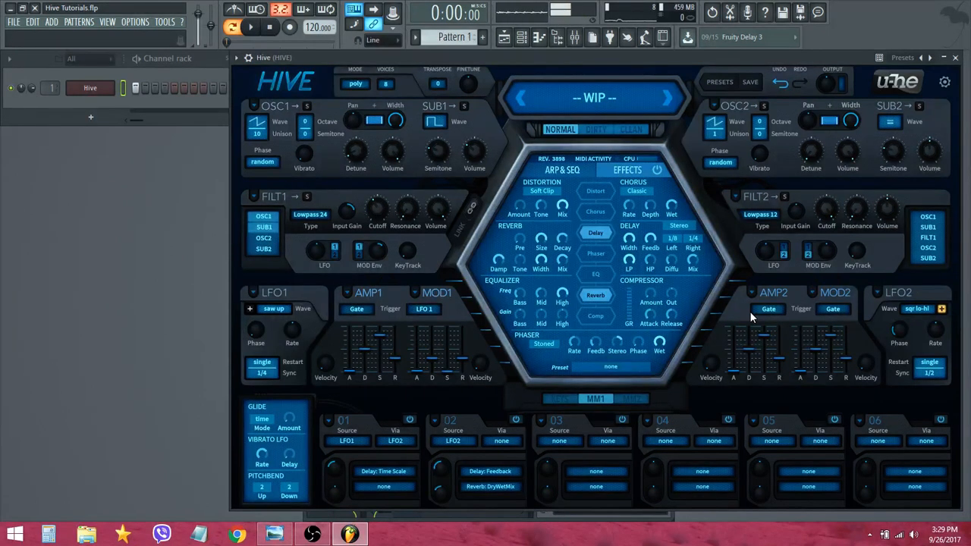
Set the sequencer to Modulator mode with BreathCtrl as its CC target, and check the source options of modulation slot 04.
{"action": "left_click", "coordinate": [559, 170]}
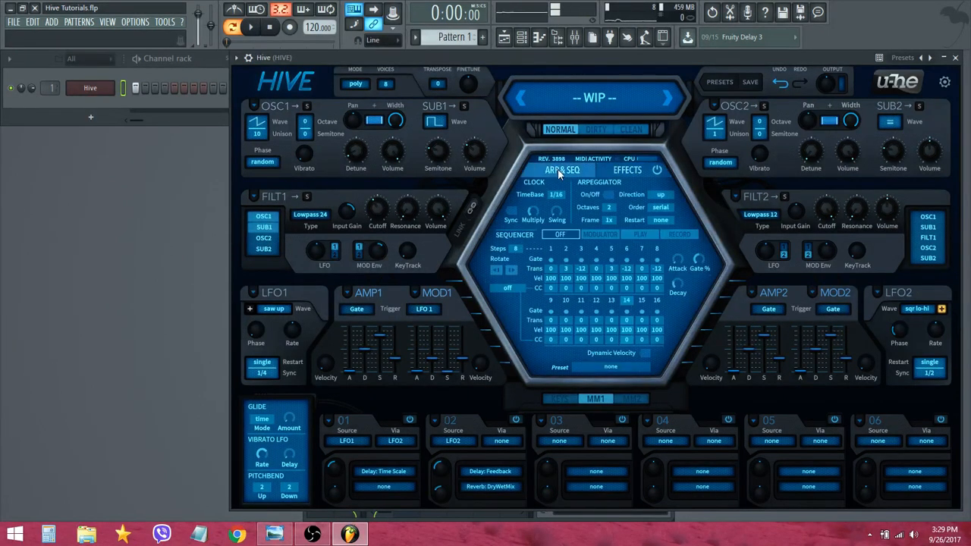
{"action": "left_click", "coordinate": [593, 234]}
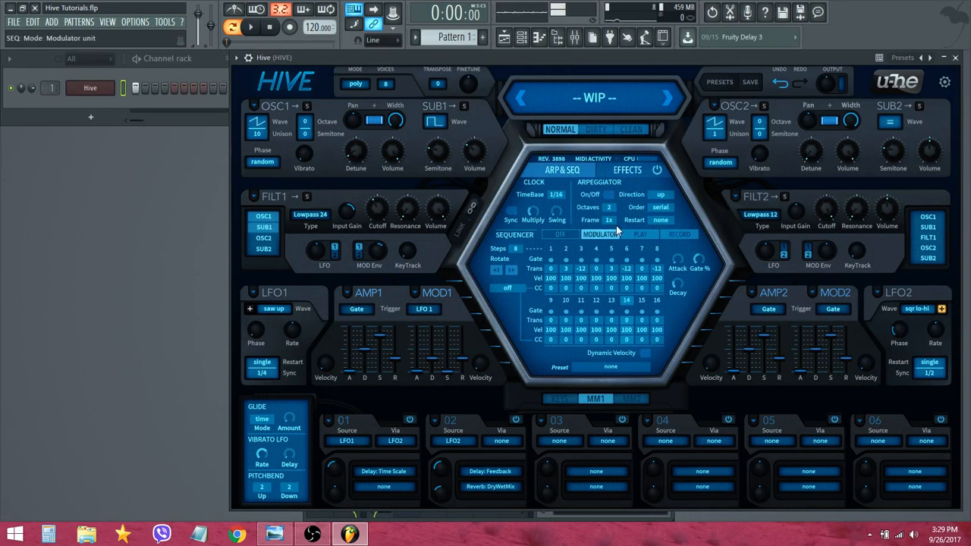
{"action": "key", "text": "z"}
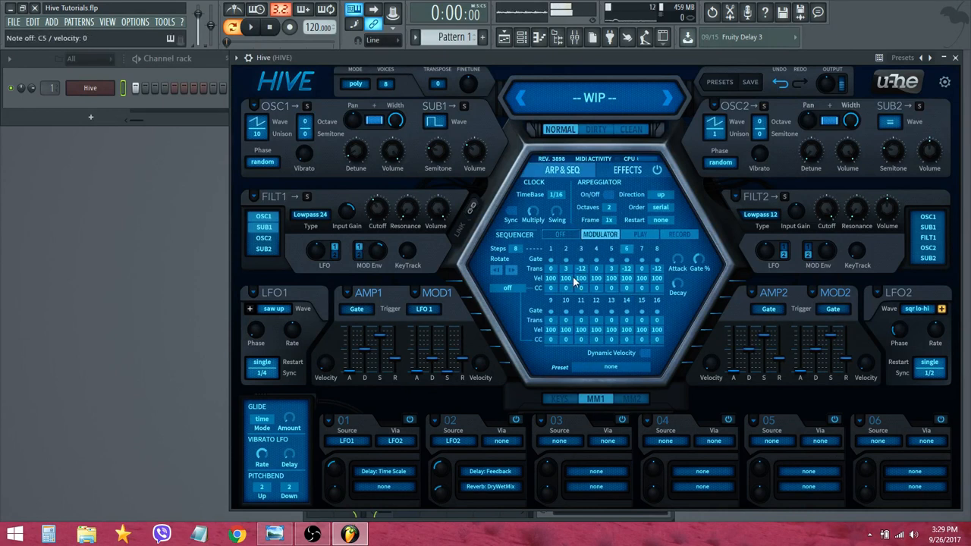
{"action": "left_click", "coordinate": [508, 290]}
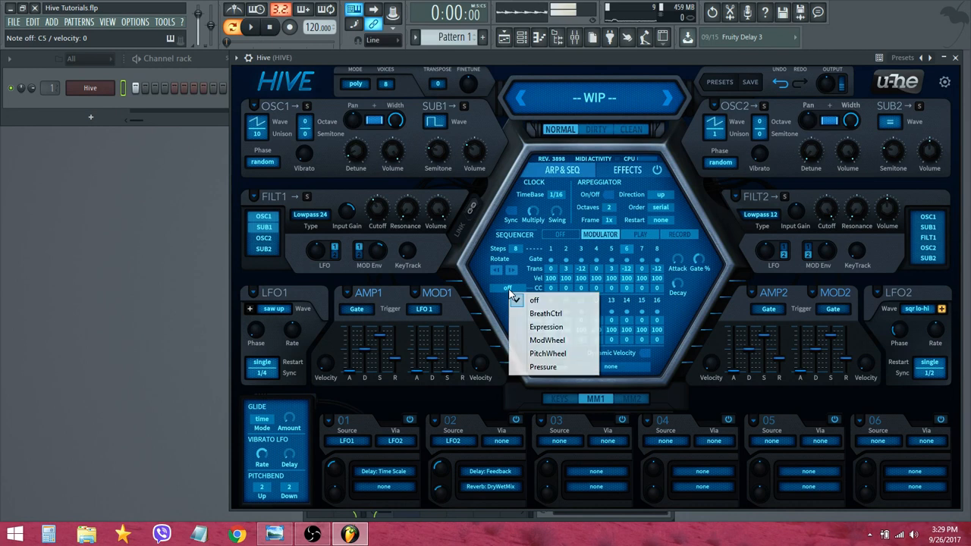
{"action": "left_click", "coordinate": [536, 314]}
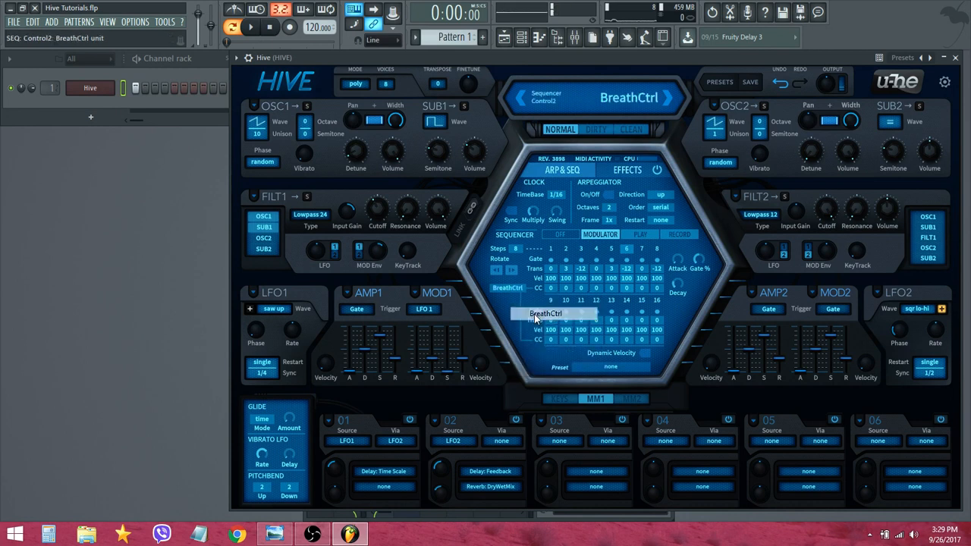
{"action": "left_click", "coordinate": [656, 442]}
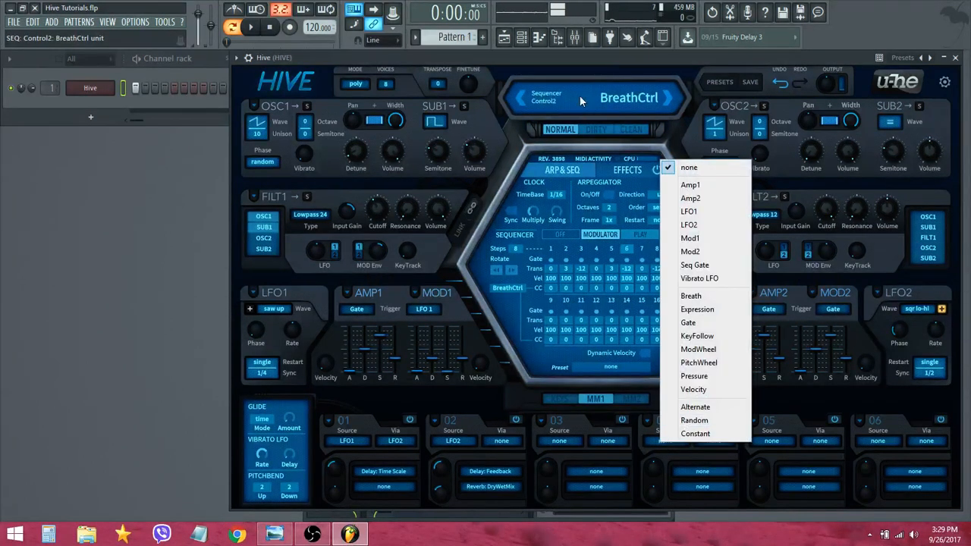
{"action": "left_click", "coordinate": [584, 66]}
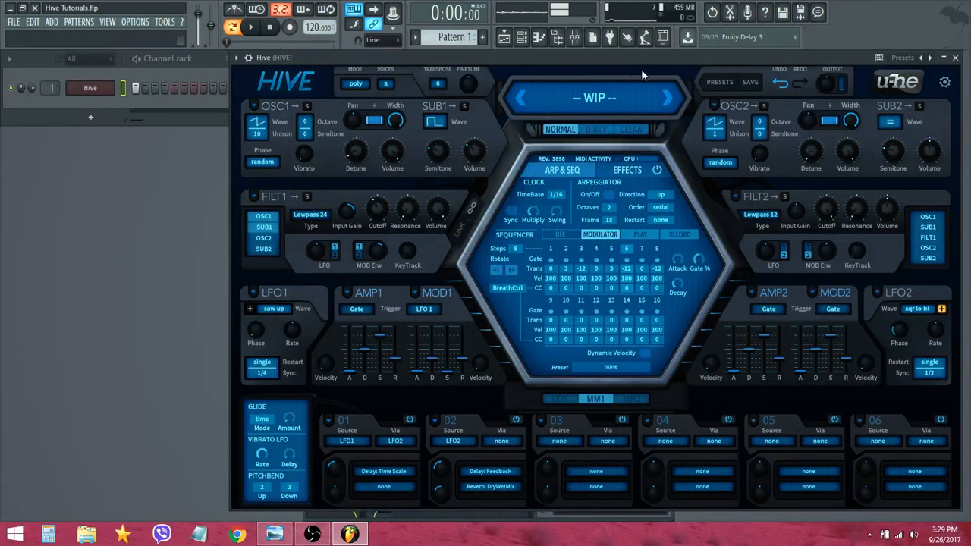
Load the preset PD Epic Shimmer from the Sound Author folder and show its effects settings.
{"action": "left_click", "coordinate": [714, 83]}
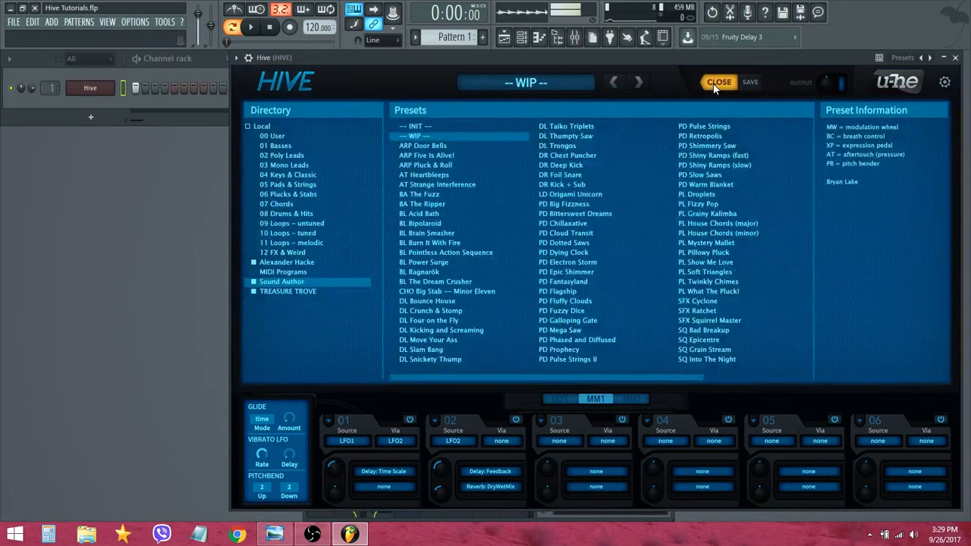
{"action": "left_click", "coordinate": [713, 86]}
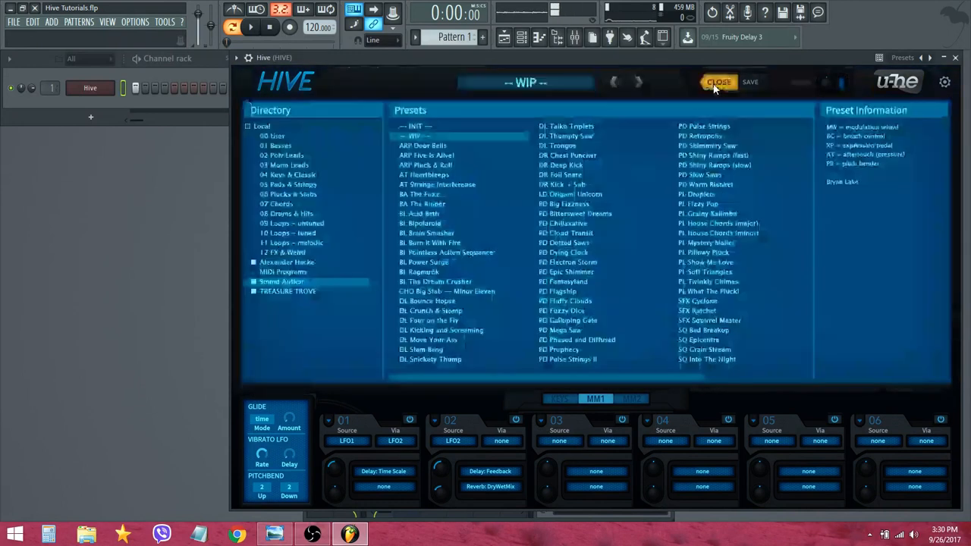
{"action": "left_click", "coordinate": [714, 83]}
{"action": "left_click", "coordinate": [561, 271]}
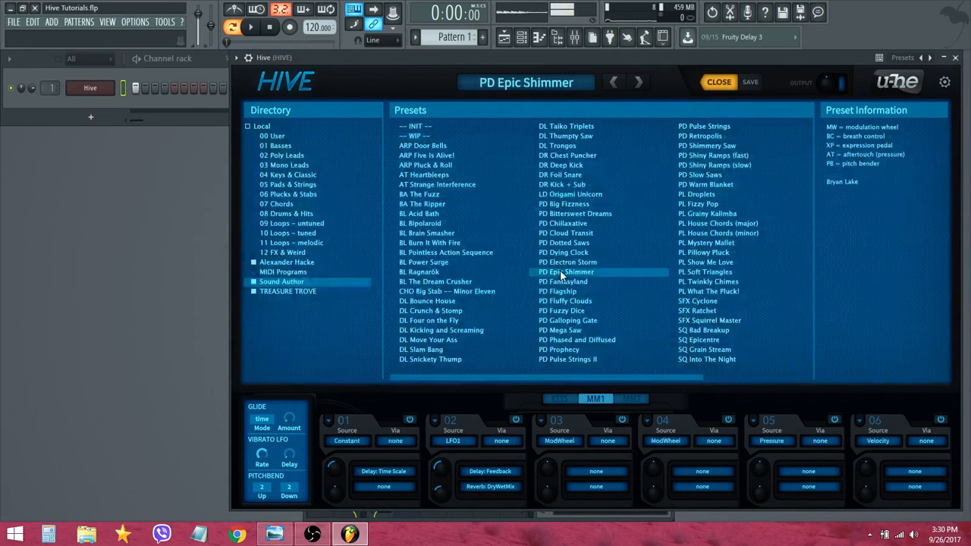
{"action": "left_click", "coordinate": [715, 83]}
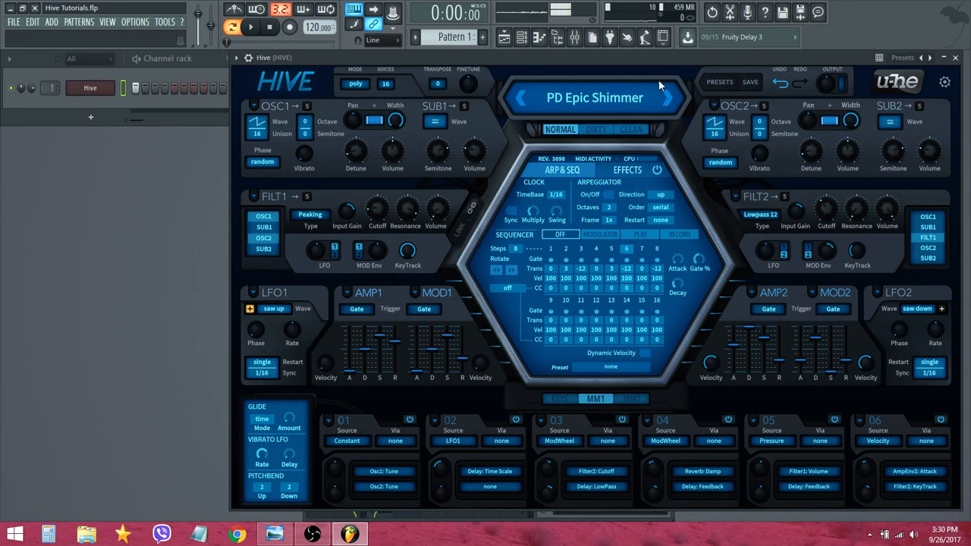
{"action": "left_click", "coordinate": [640, 173]}
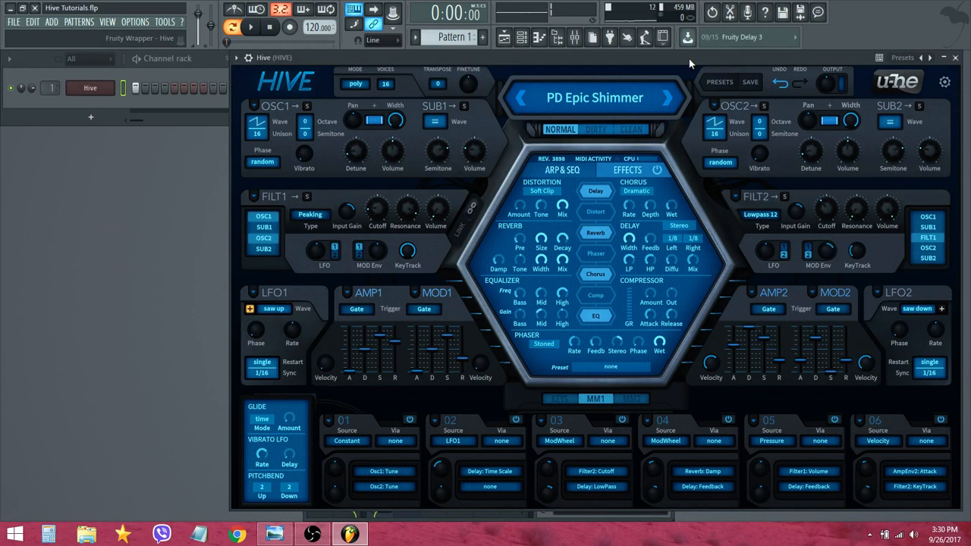
Look through the full Sound Author preset list and return to the synth view without loading another preset.
{"action": "left_click", "coordinate": [719, 80]}
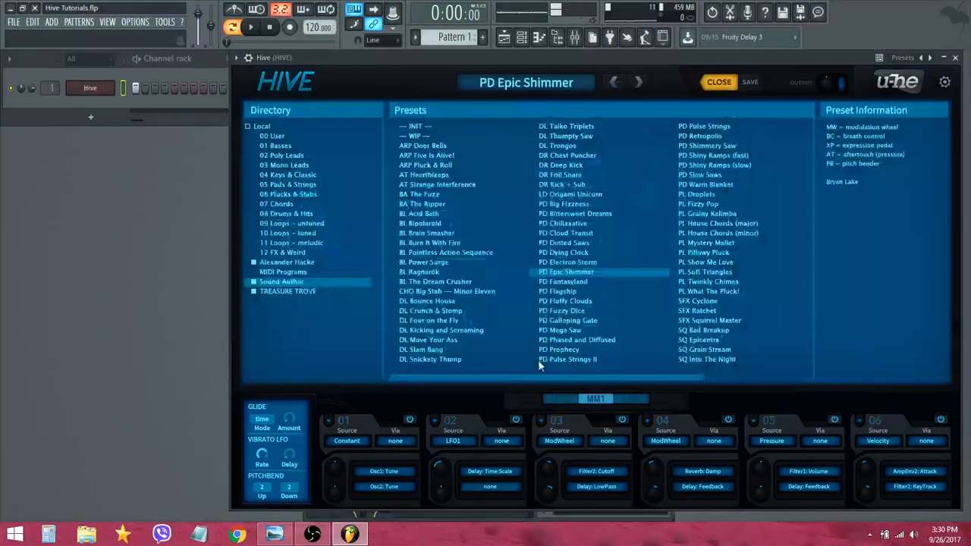
{"action": "left_click_drag", "start_coordinate": [541, 376], "coordinate": [770, 361]}
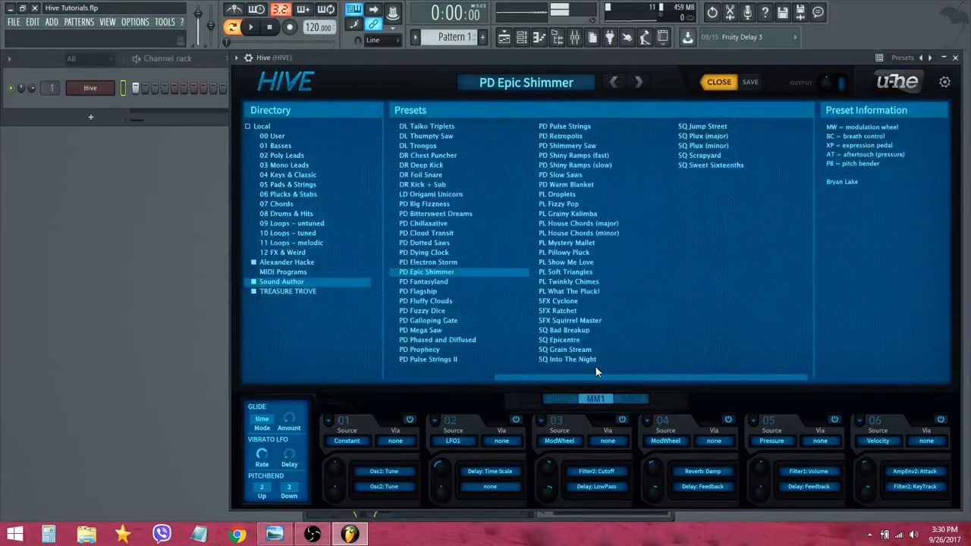
{"action": "left_click_drag", "start_coordinate": [595, 374], "coordinate": [524, 376]}
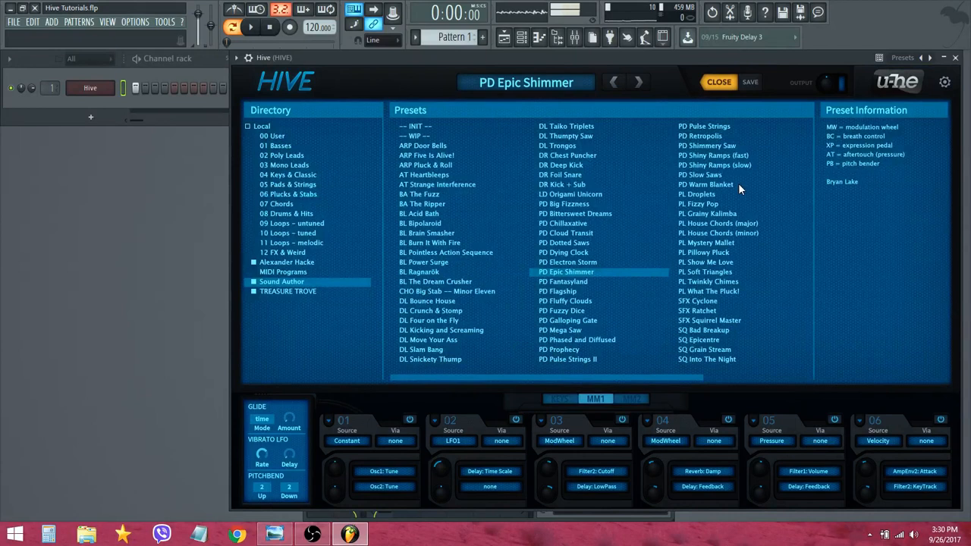
{"action": "left_click", "coordinate": [727, 82]}
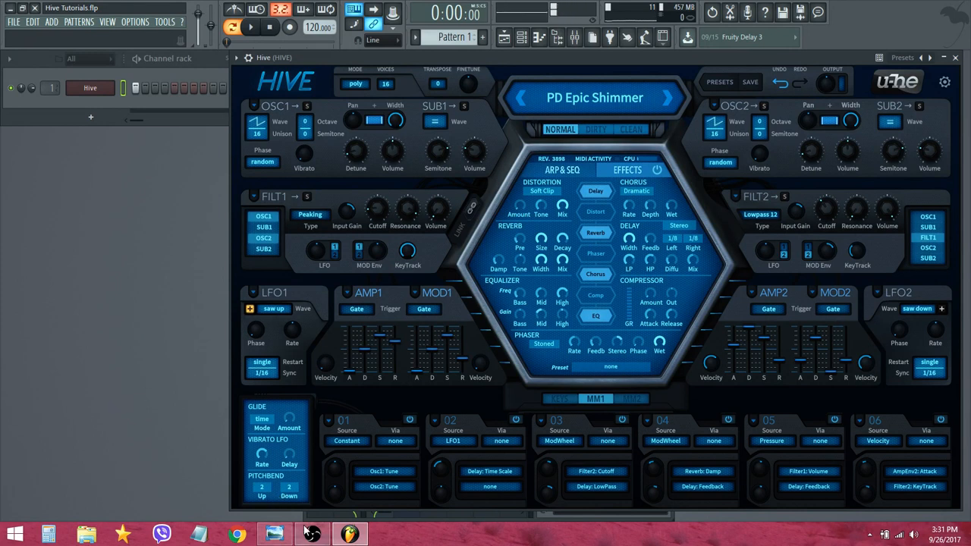
{"action": "mouse_move", "coordinate": [311, 535]}
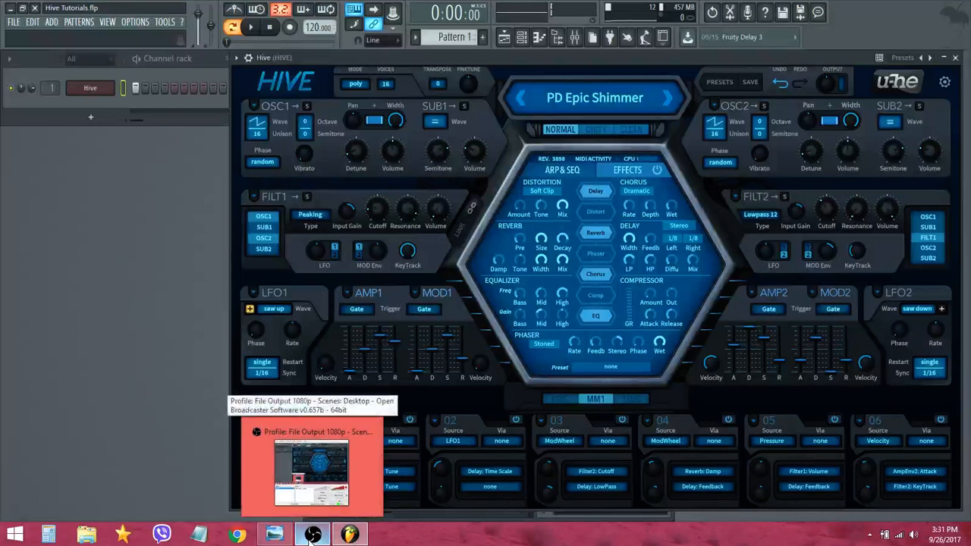